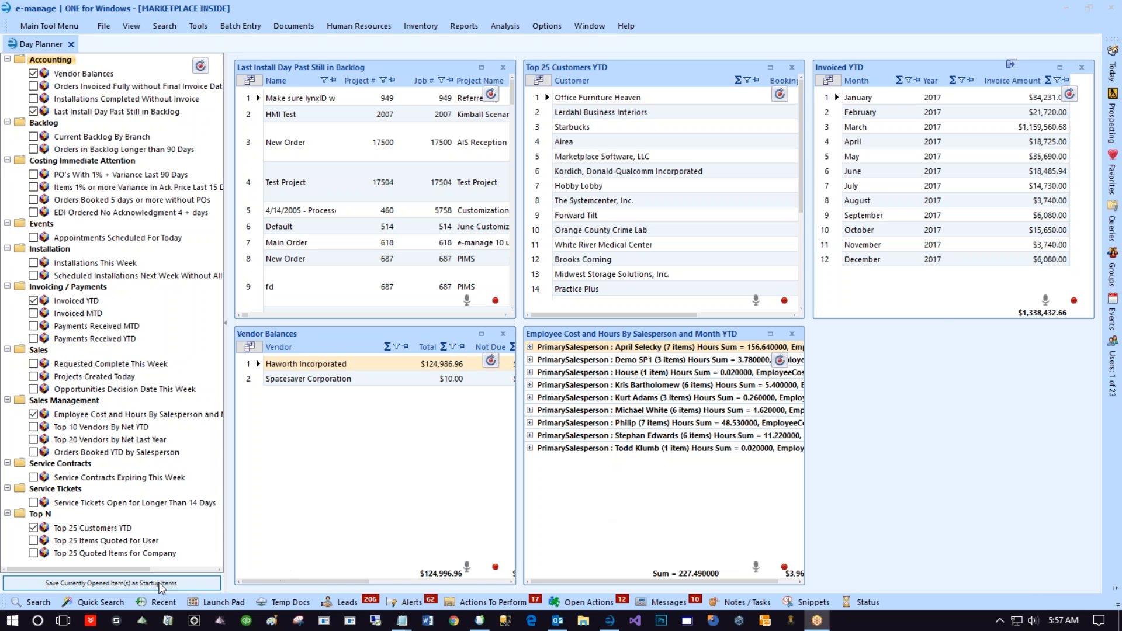
# - Create a quick quote for the recently accessed company Starbucks - Crown Valley Store
pyautogui.click(156, 599)
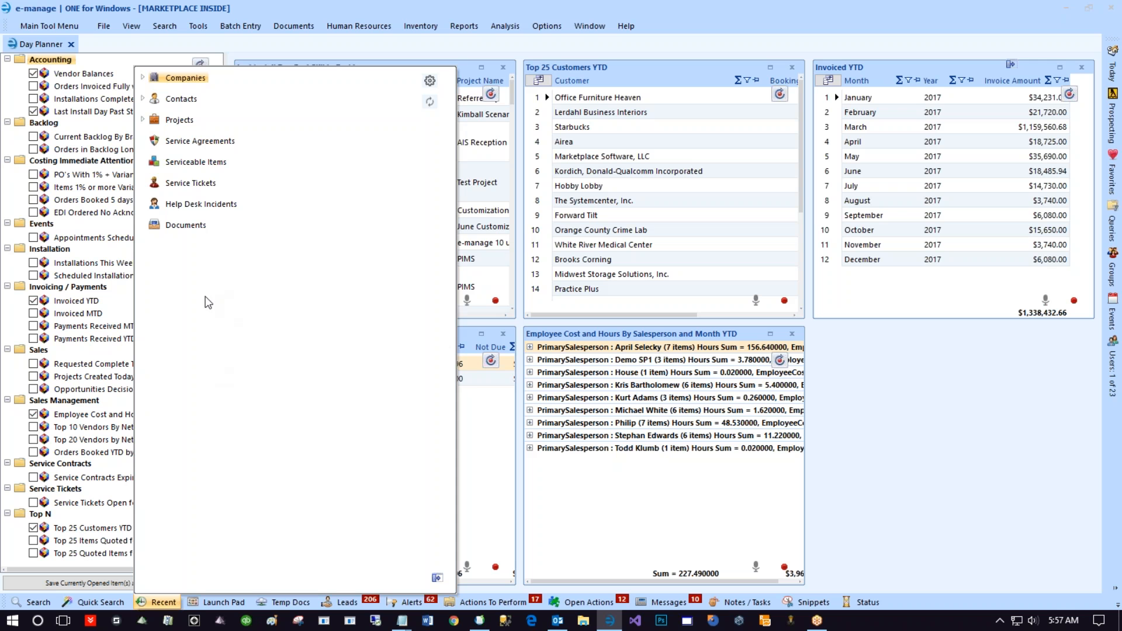
pyautogui.click(142, 76)
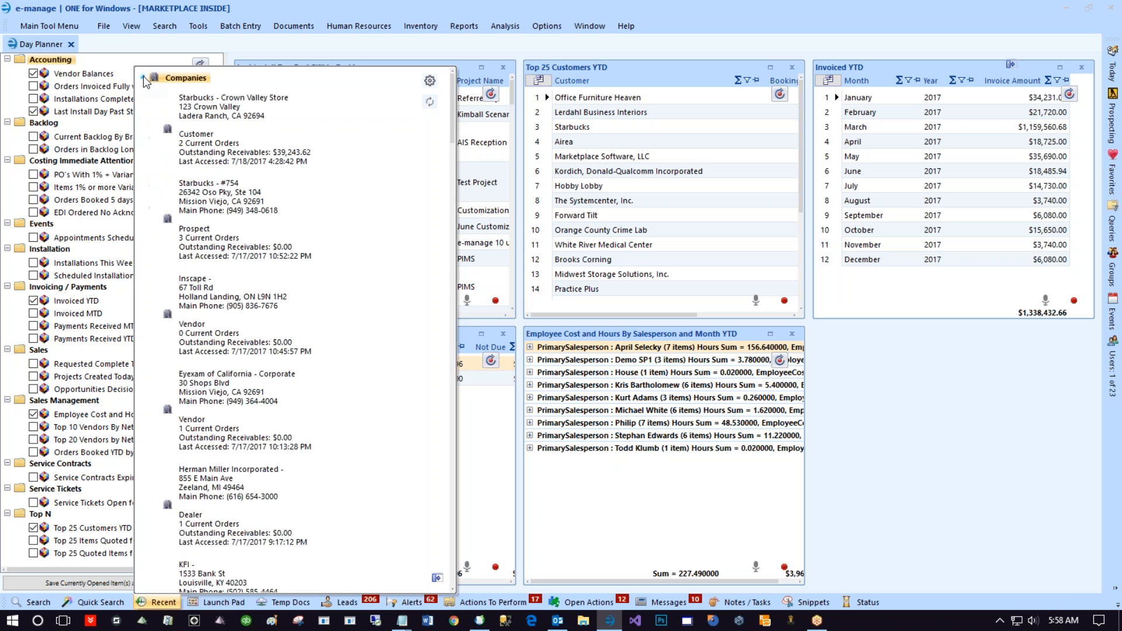
pyautogui.rightClick(227, 122)
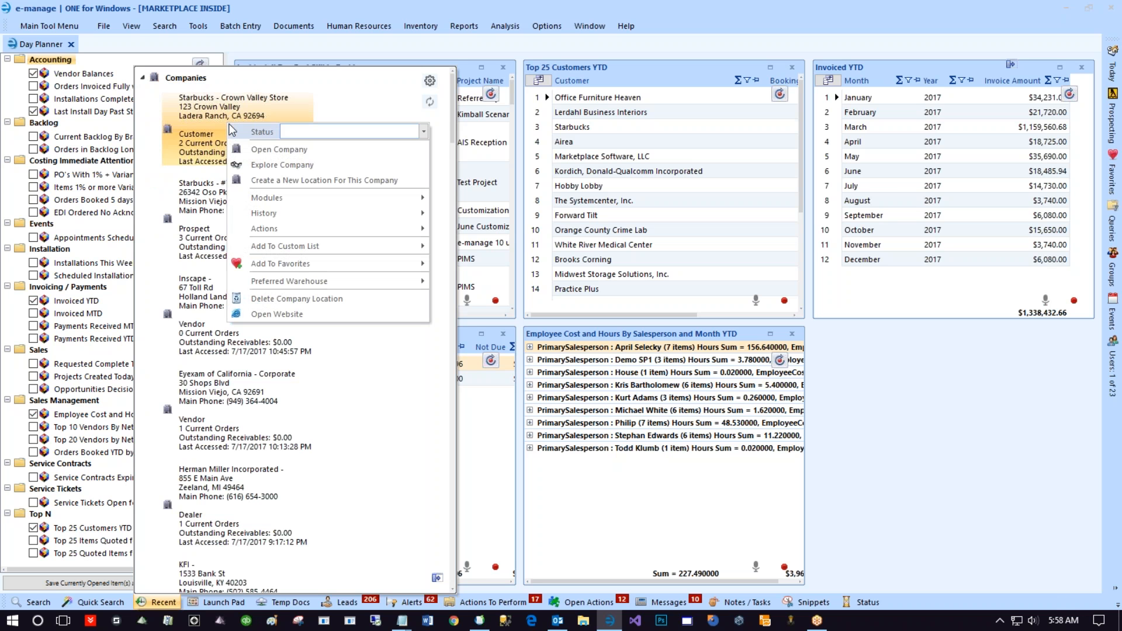
pyautogui.moveTo(298, 246)
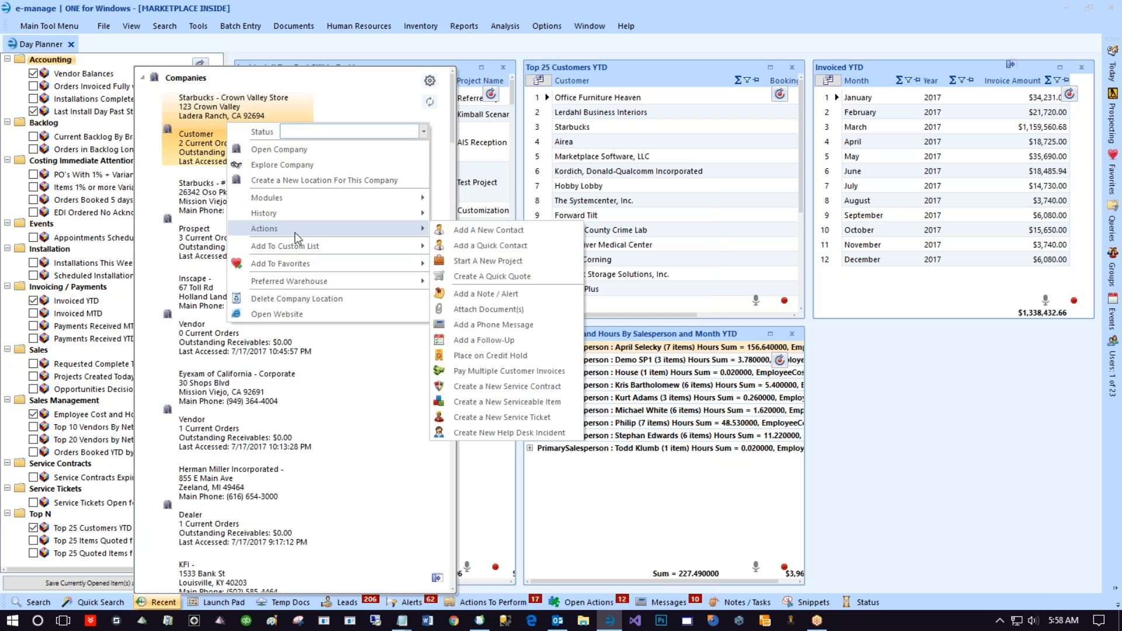
pyautogui.click(525, 277)
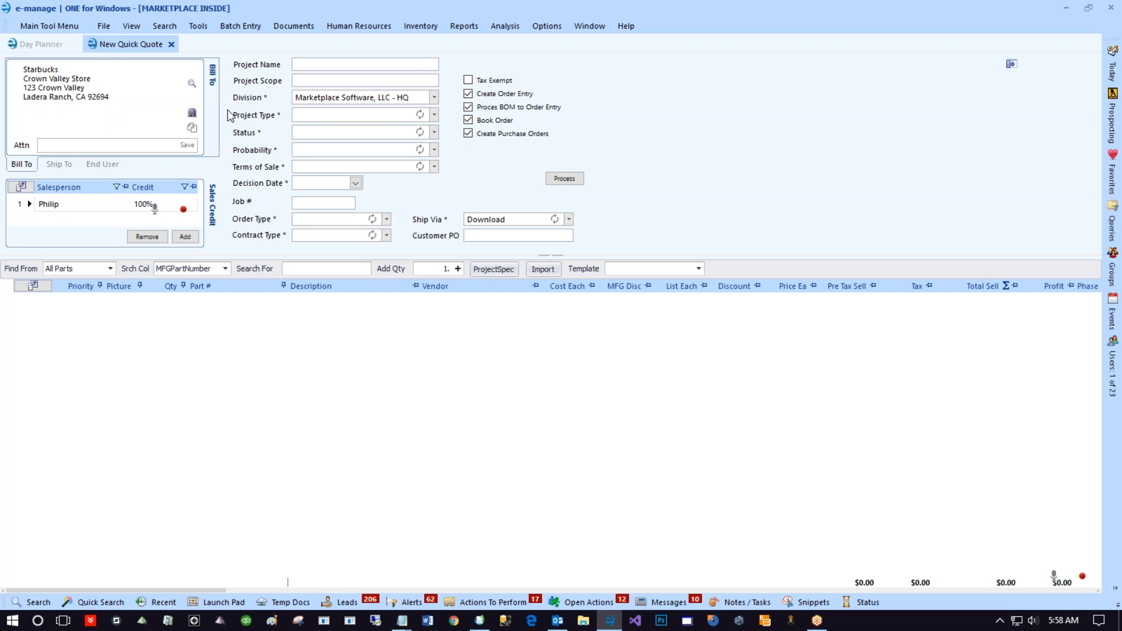
# - Turn the Create Order Entry option off and back on to compare the order fields
pyautogui.click(296, 64)
pyautogui.click(468, 94)
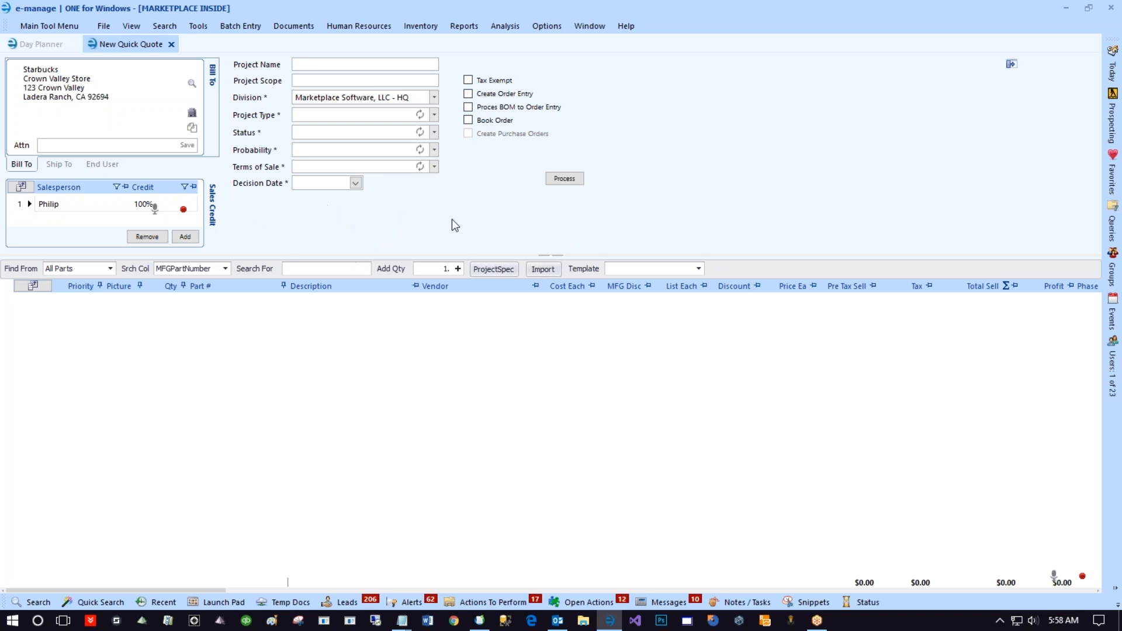
pyautogui.click(468, 94)
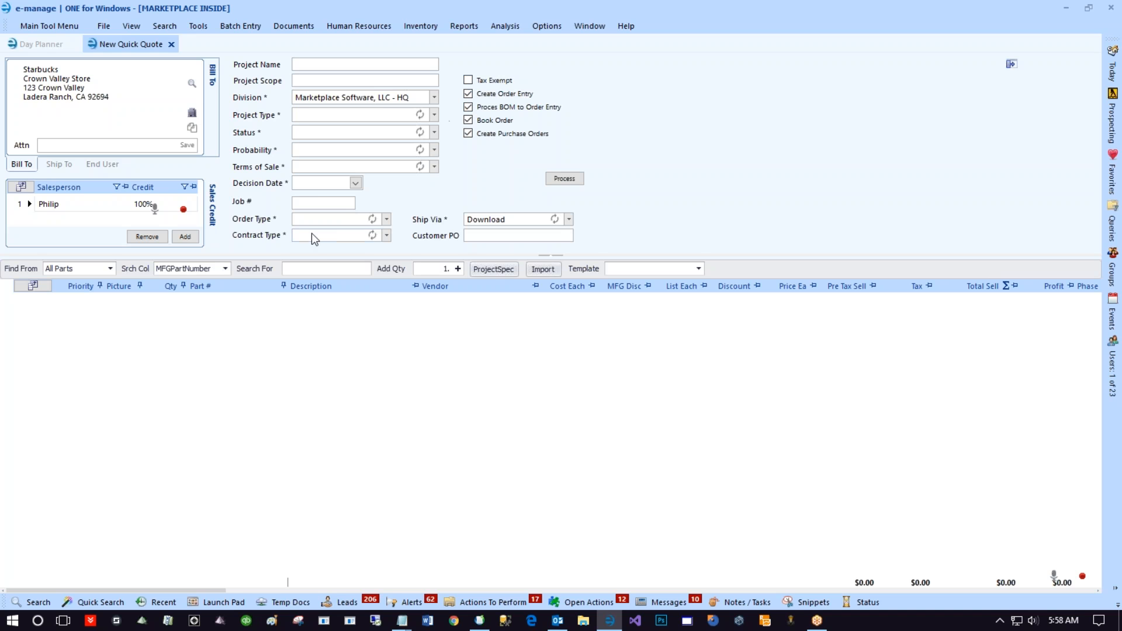
# - Review the quote's salesperson credit and its Bill To, Ship To and End User addresses
pyautogui.click(40, 208)
pyautogui.click(96, 166)
pyautogui.click(27, 166)
pyautogui.click(112, 165)
pyautogui.click(67, 168)
pyautogui.click(106, 165)
pyautogui.click(58, 165)
pyautogui.click(25, 162)
# - Name the project "Test of Quick Quote" and set its project type to Furniture
pyautogui.click(351, 63)
pyautogui.write('Test of Quick Quote')
pyautogui.press('Tab')
pyautogui.press('Tab')
pyautogui.press('Tab')
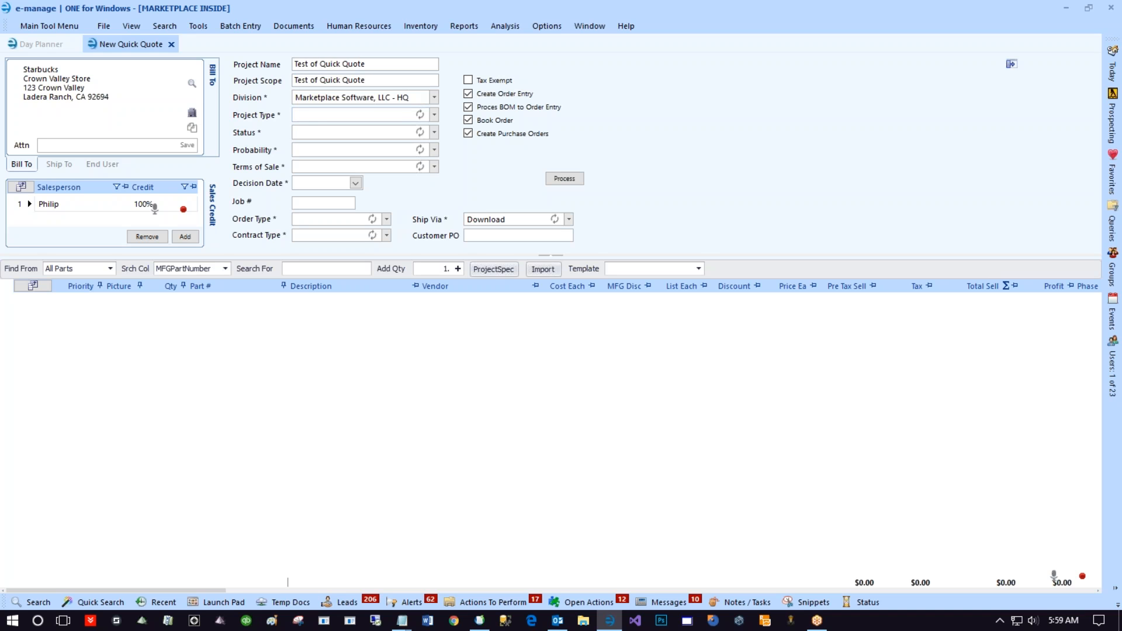
pyautogui.write('fur')
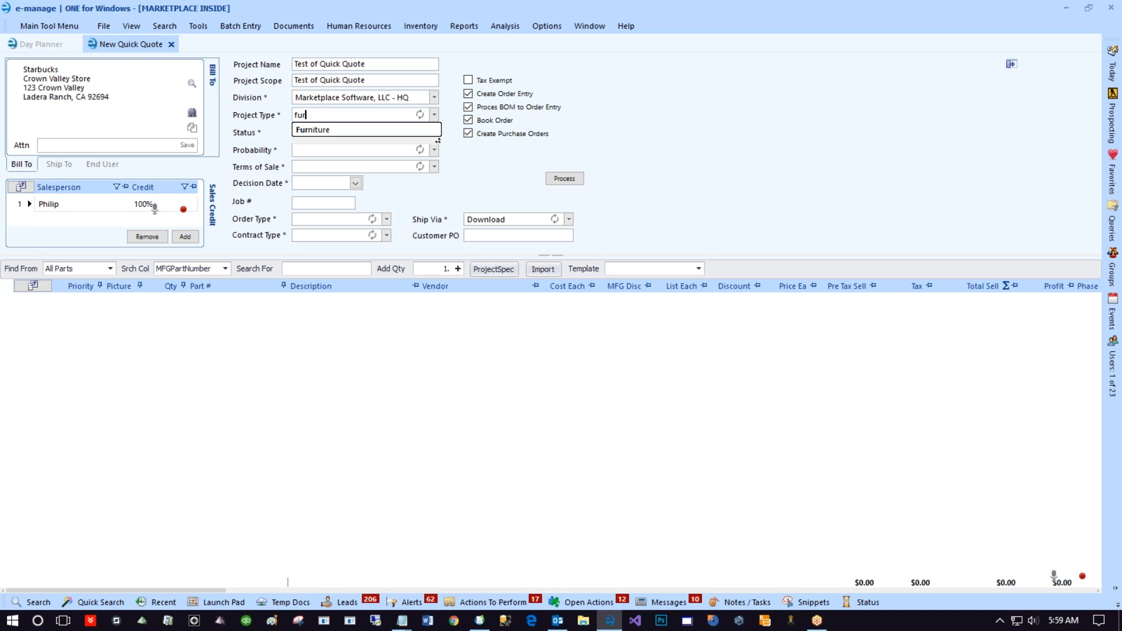
pyautogui.press('Tab')
# - Set the quote's status to Demo, probability to 25 and terms of sale to the 50% Deposit / Balance option
pyautogui.write('de')
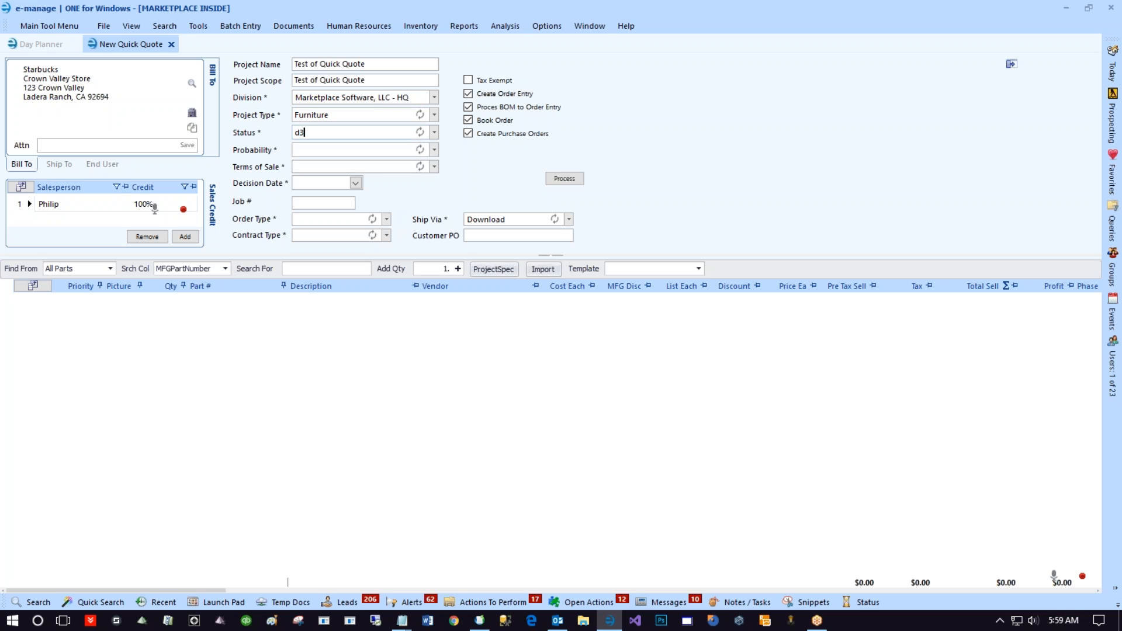
pyautogui.press('Tab')
pyautogui.write('25')
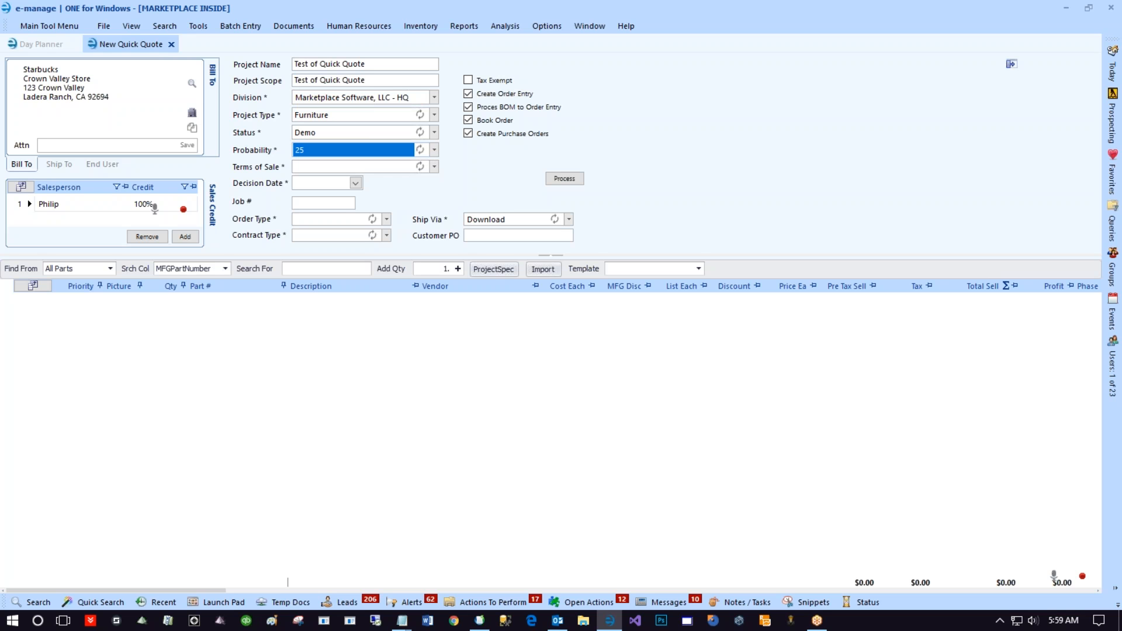
pyautogui.press('Tab')
pyautogui.write('50')
pyautogui.press('Tab')
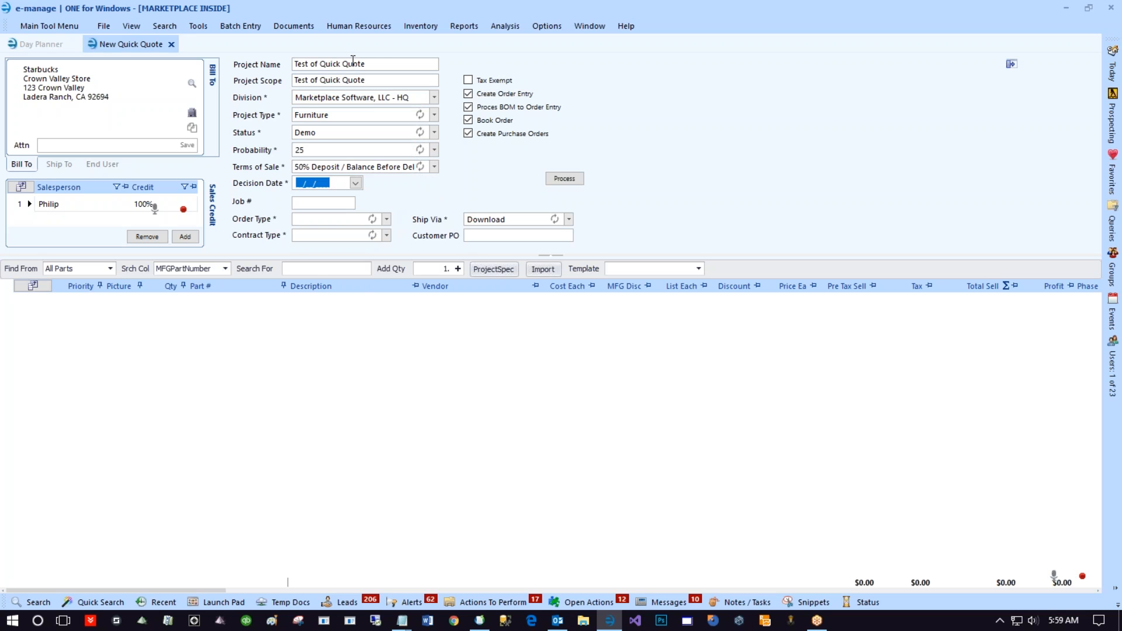
# - Set the decision date to 07/27/2017, the order type to Direct Sale and the contract type to PayPal
pyautogui.click(356, 183)
pyautogui.click(316, 273)
pyautogui.click(387, 219)
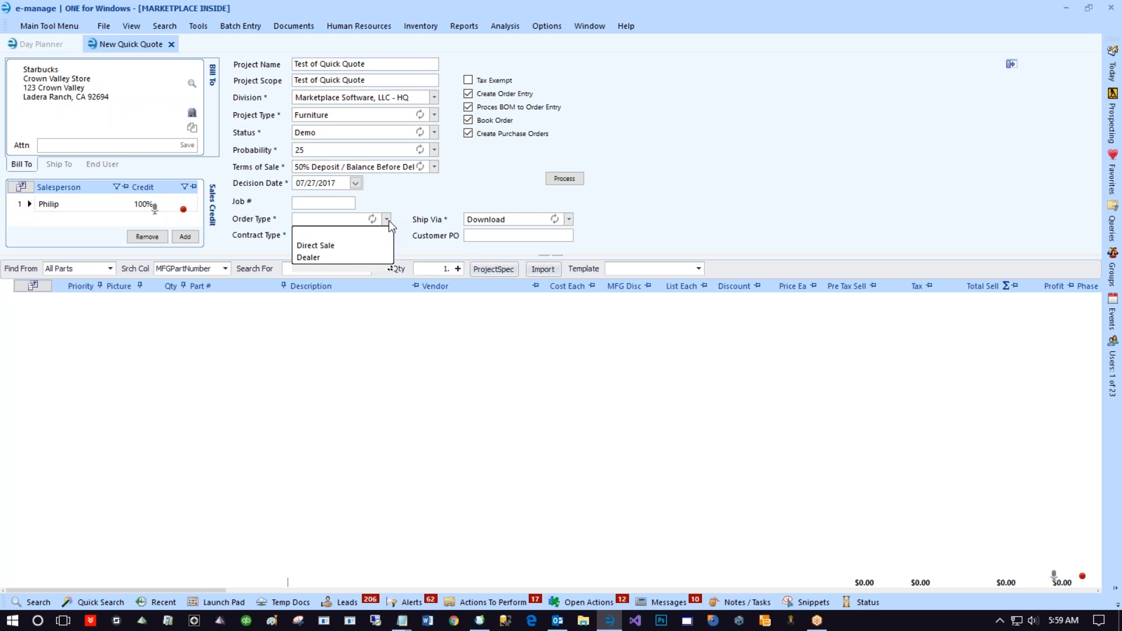
pyautogui.click(350, 244)
pyautogui.click(385, 235)
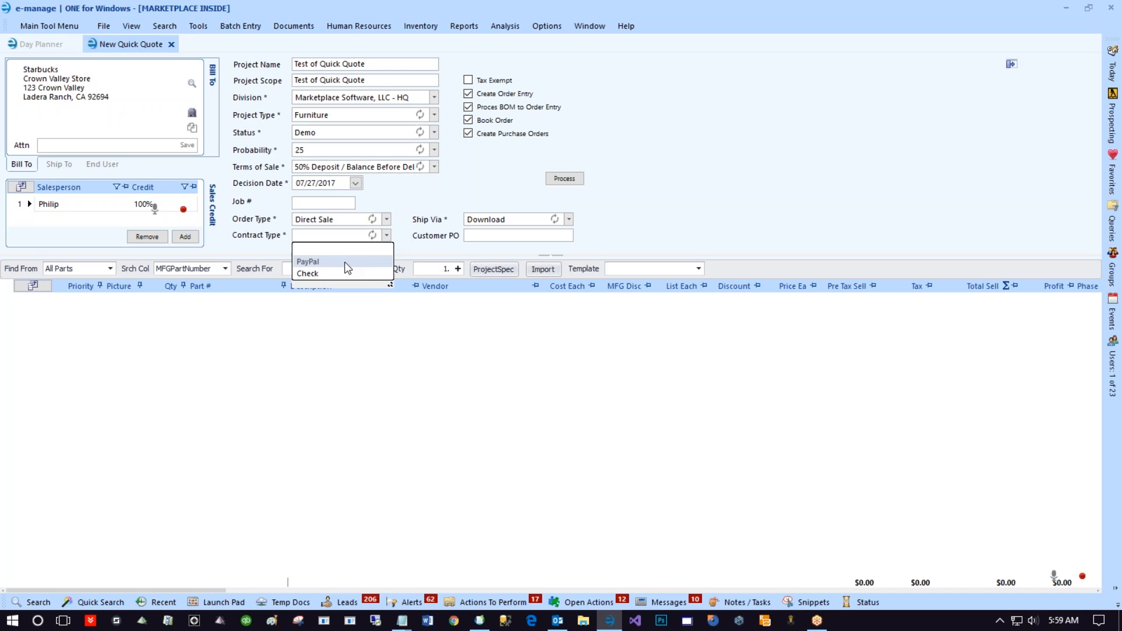
pyautogui.click(345, 261)
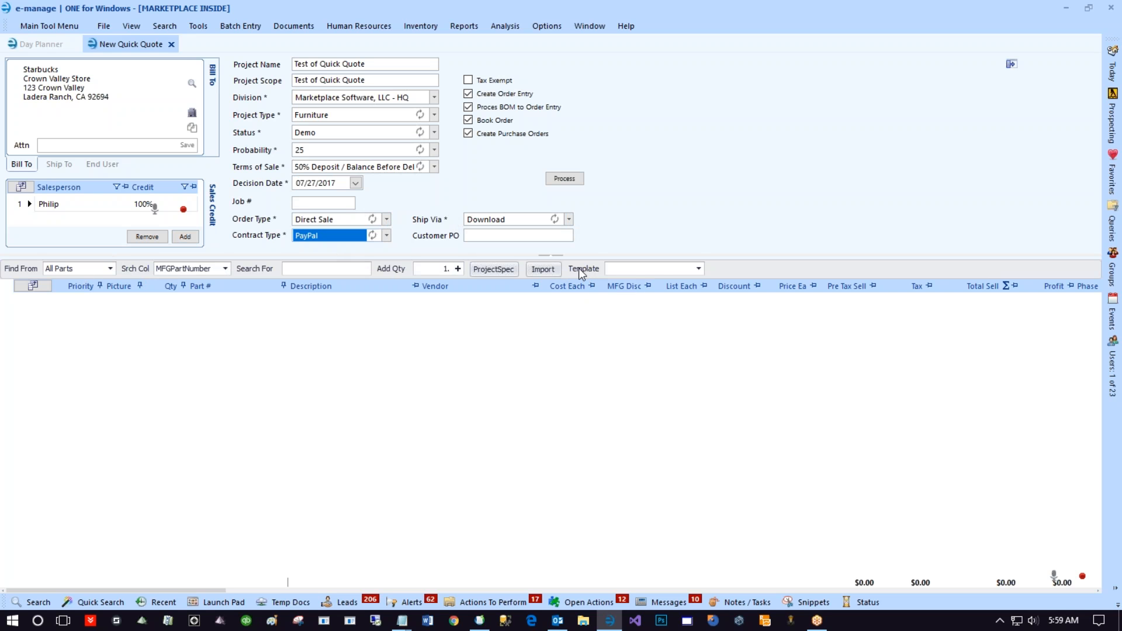
# - Apply the Haworth Auto Part Test template to the quote
pyautogui.click(699, 269)
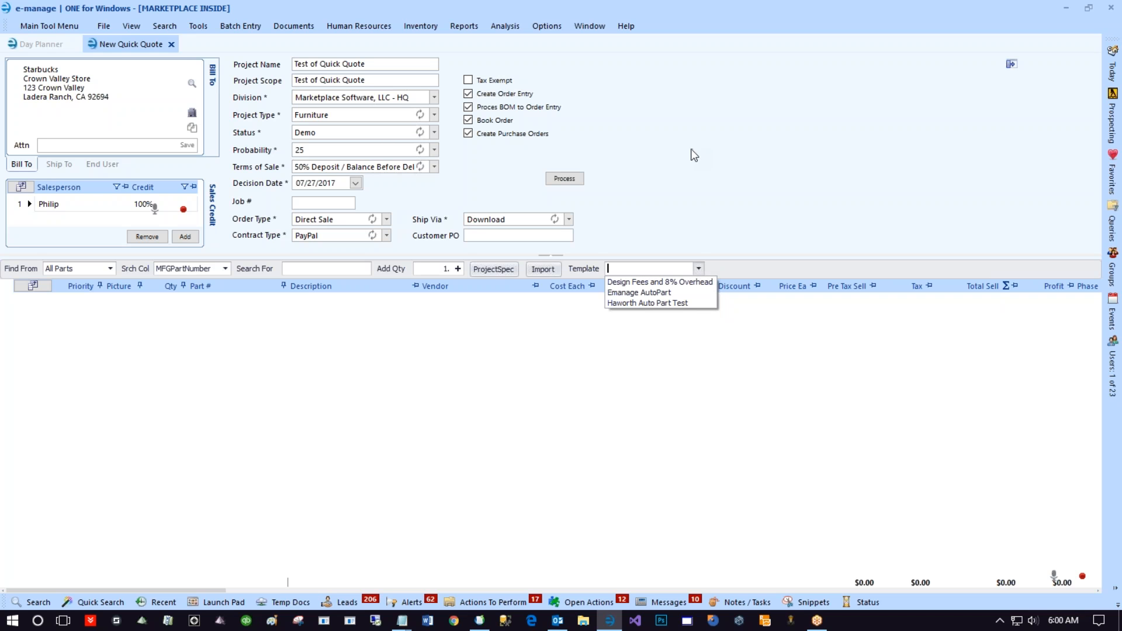
pyautogui.click(651, 303)
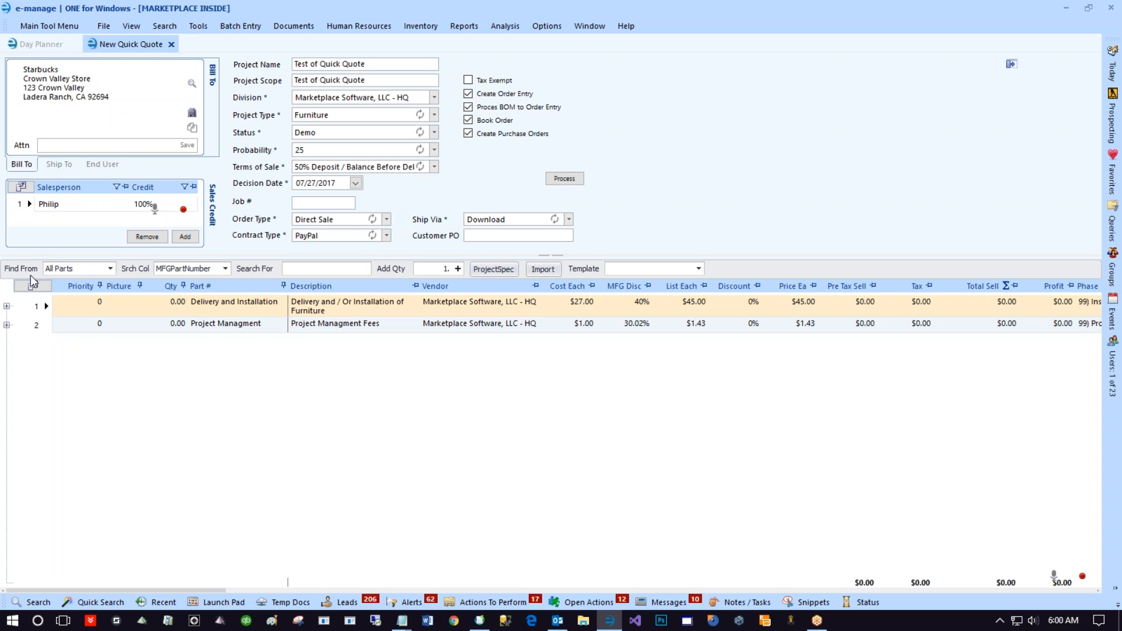
# - Search all parts by VendorRef for "haw"
pyautogui.click(76, 270)
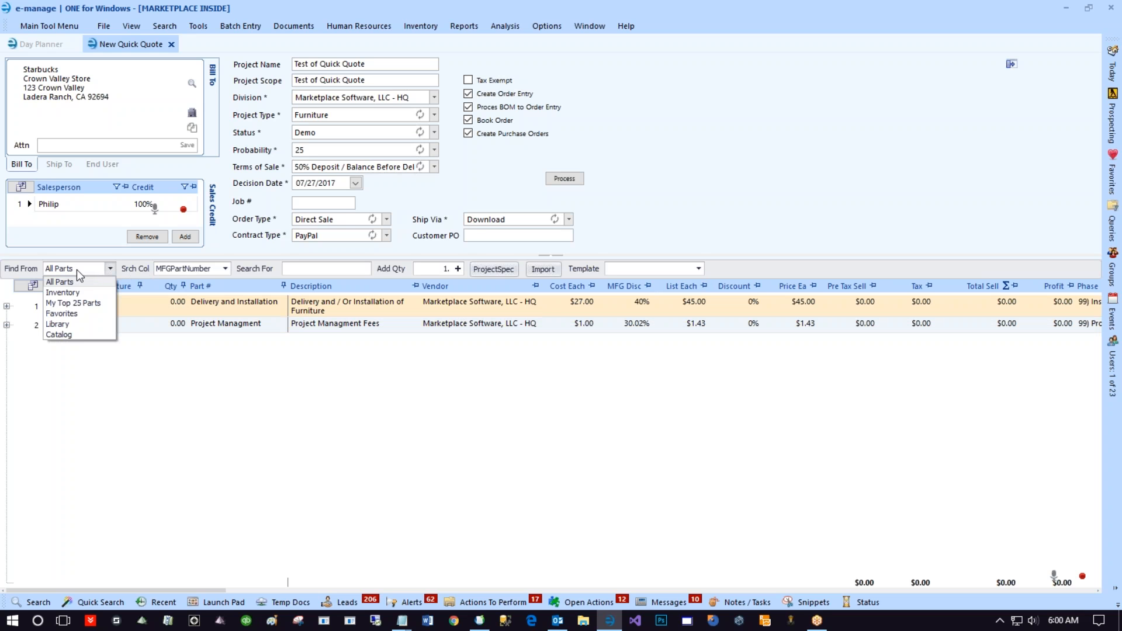
pyautogui.click(178, 269)
pyautogui.click(177, 268)
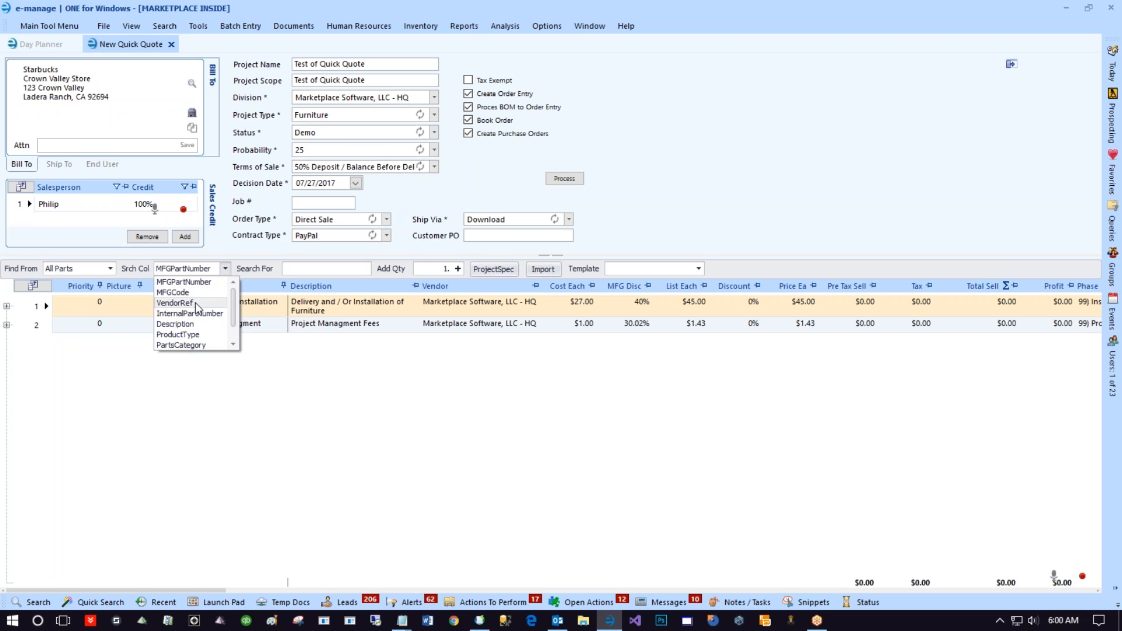
pyautogui.click(195, 302)
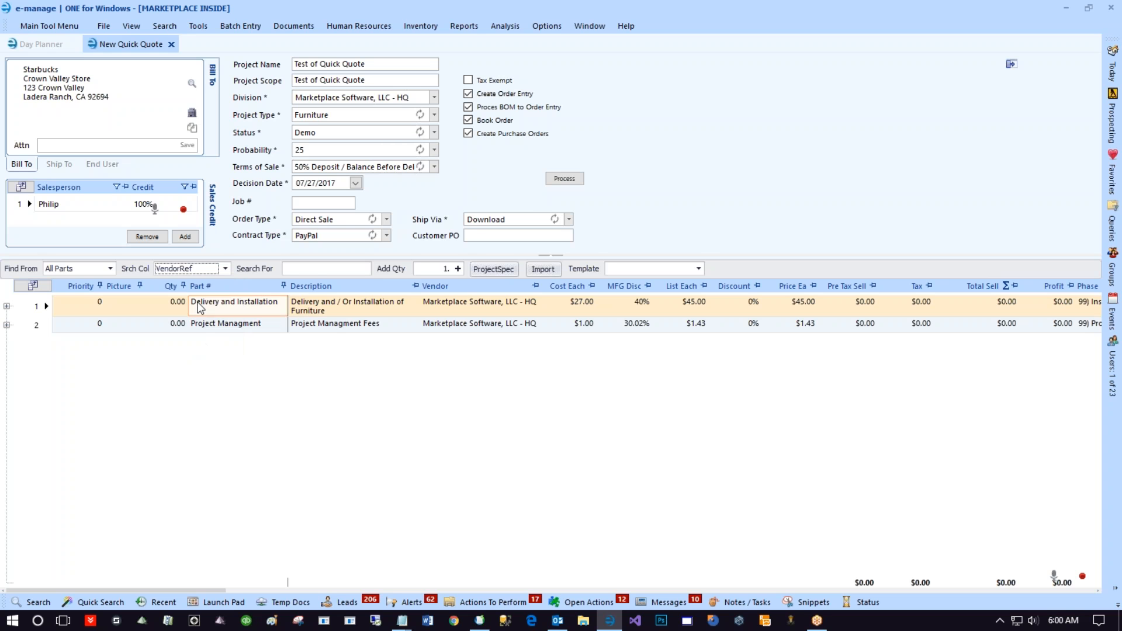
pyautogui.click(311, 269)
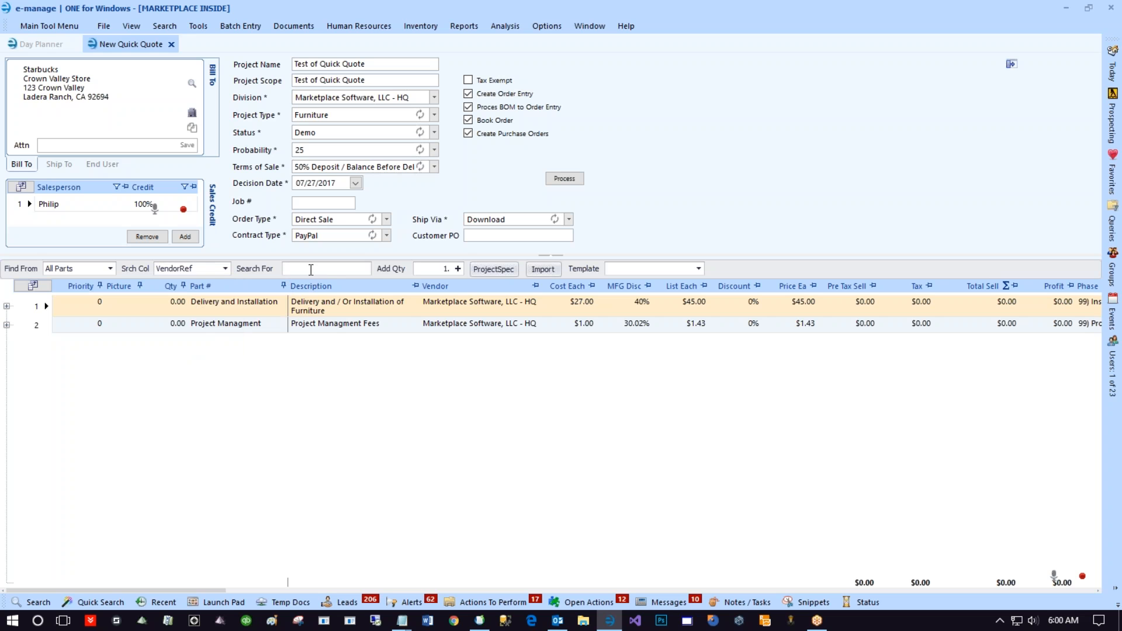
pyautogui.write('haw')
pyautogui.press('Return')
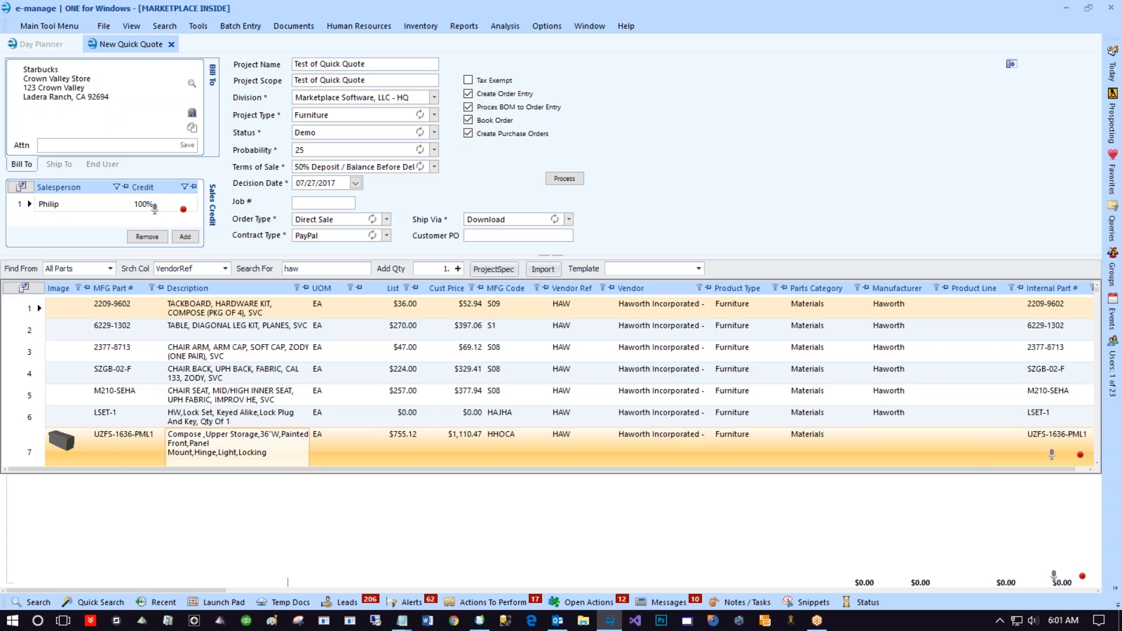
# - Add the stacker chair SCH-22-3S and the task light LUTS-0030-C6WEB to the quote with quantity 1 each
pyautogui.scroll(-12, 315, 357)
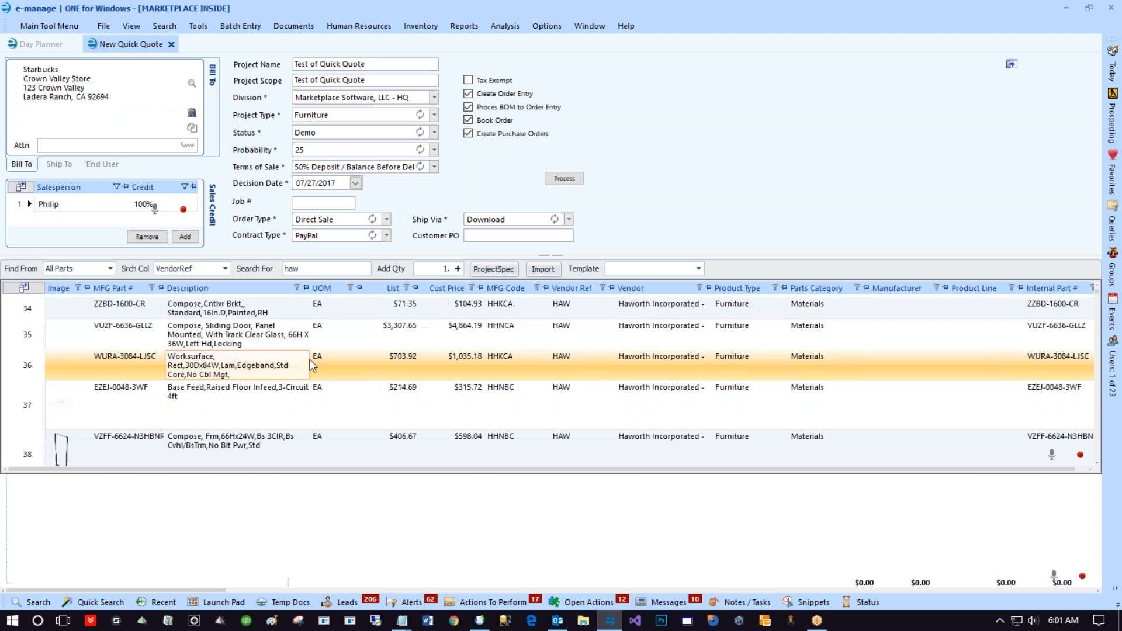
pyautogui.scroll(-20, 311, 356)
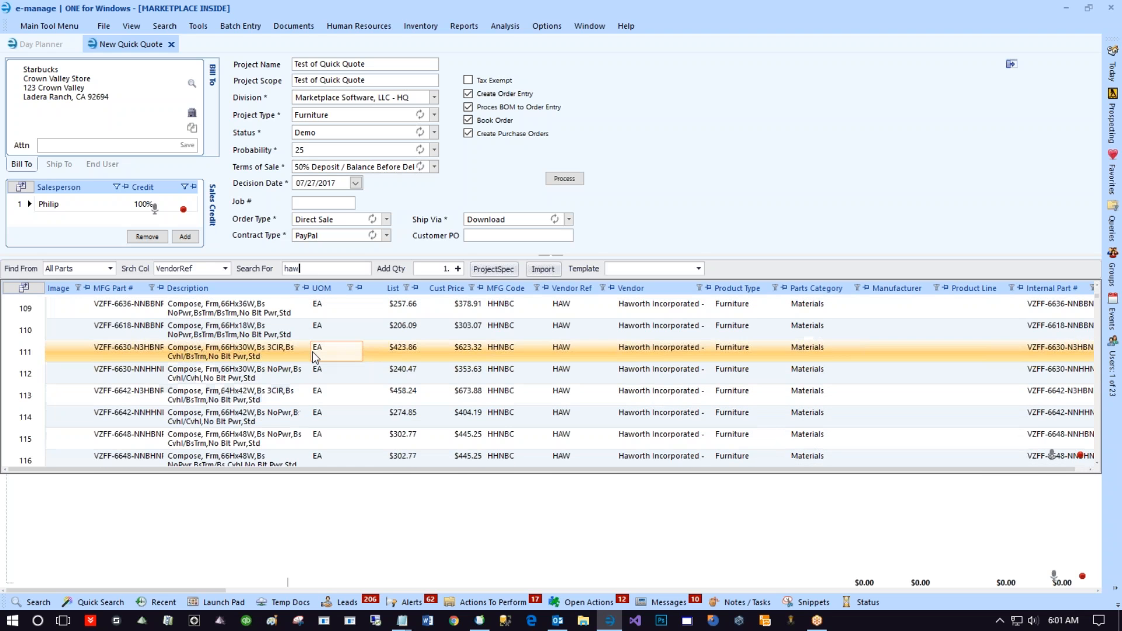
pyautogui.scroll(-12, 312, 355)
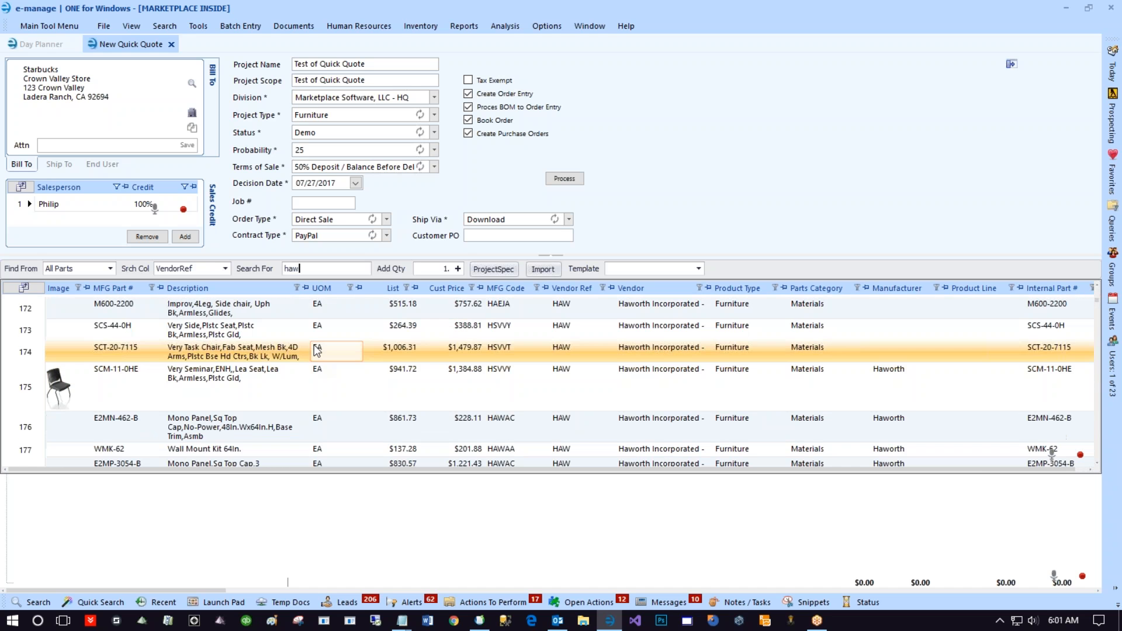
pyautogui.scroll(1, 314, 344)
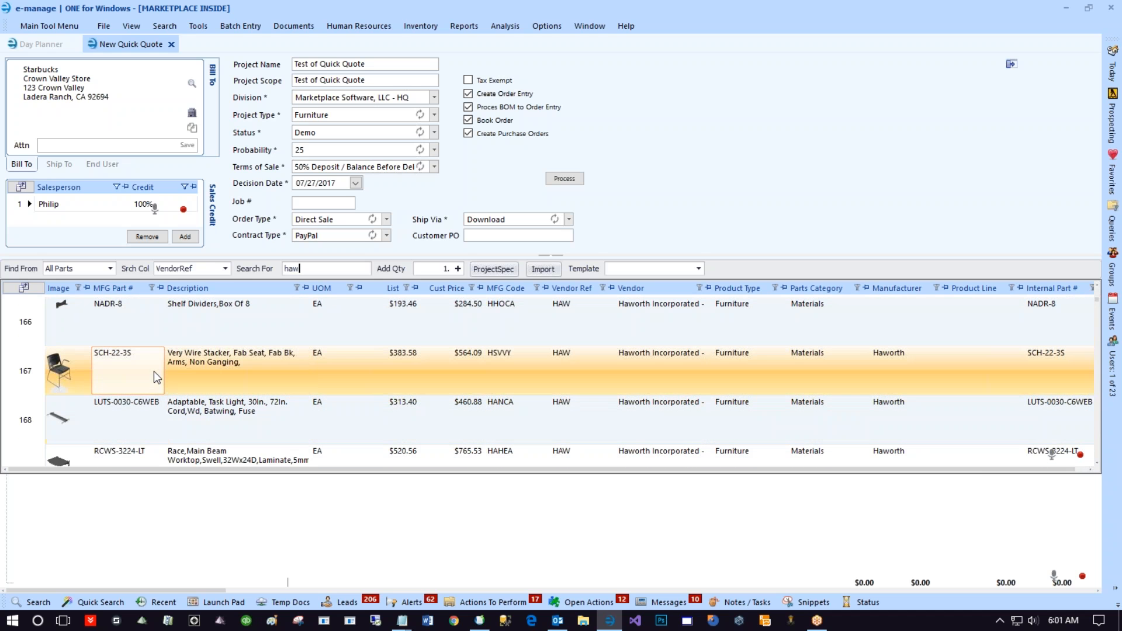
pyautogui.click(153, 370)
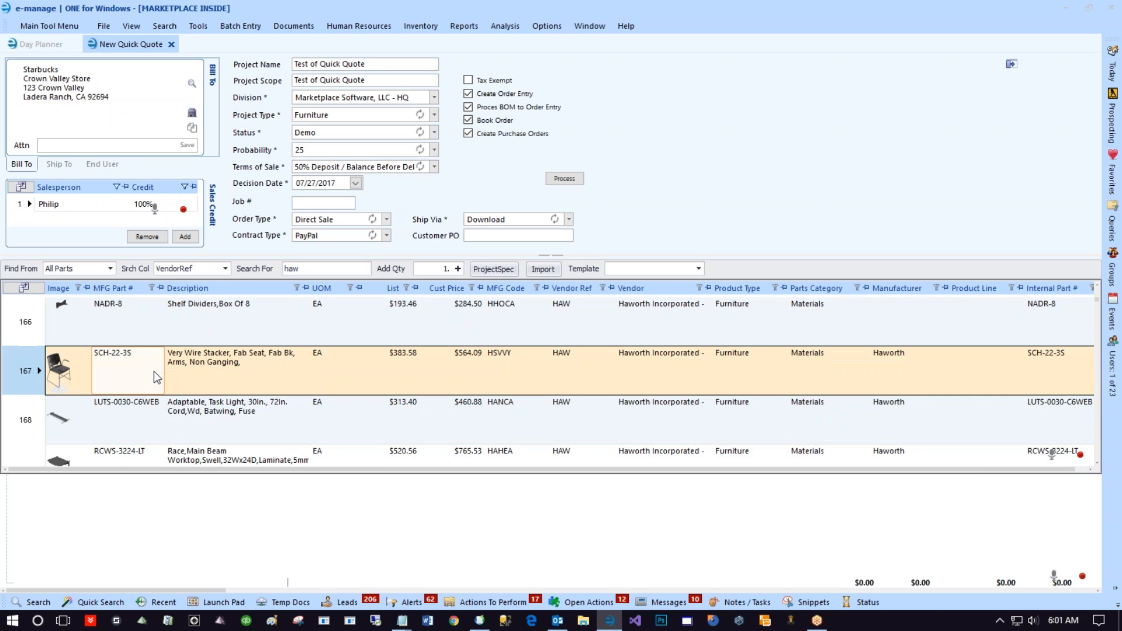
pyautogui.keyDown('shift'); pyautogui.click(149, 408); pyautogui.keyUp('shift')
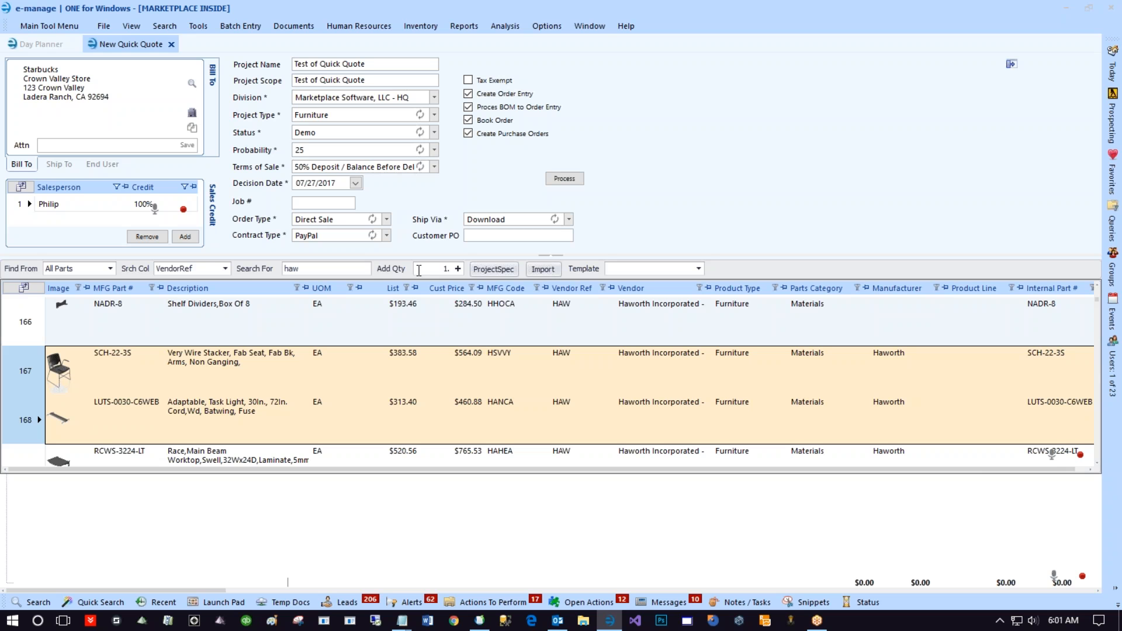
pyautogui.click(458, 269)
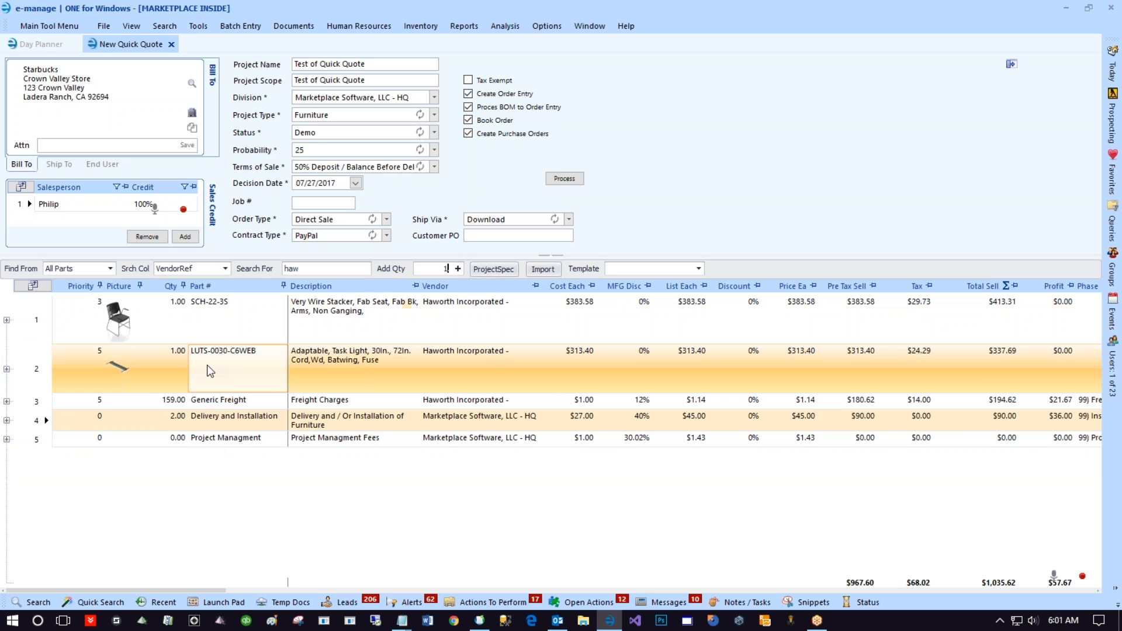
# - Set the quantity of the SCH-22-3S chair line to 8
pyautogui.click(181, 399)
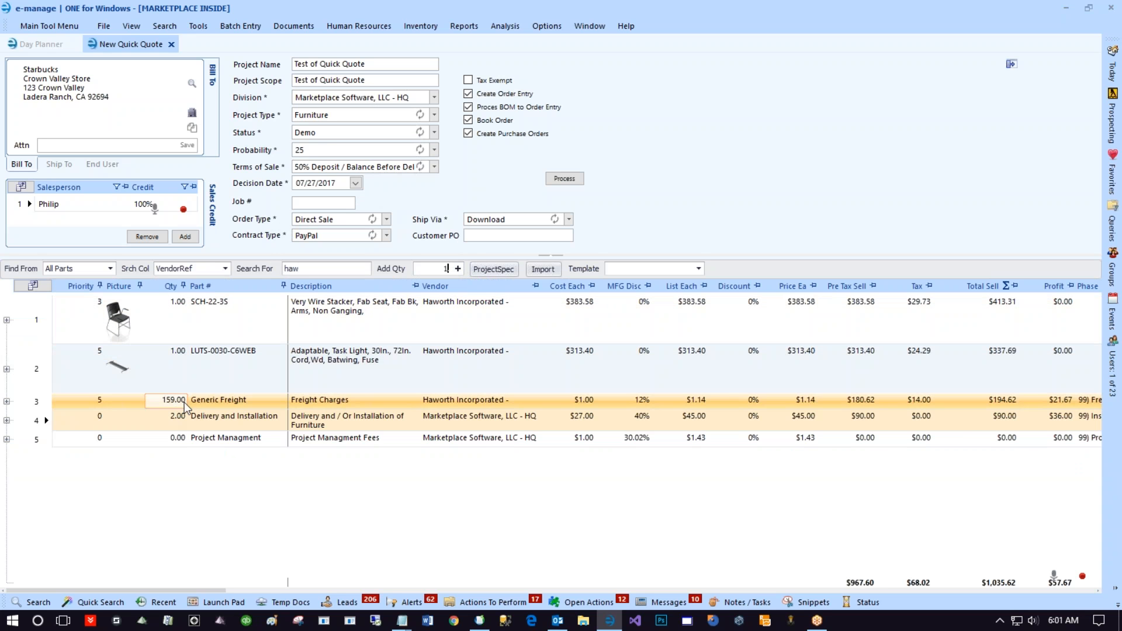
pyautogui.click(247, 403)
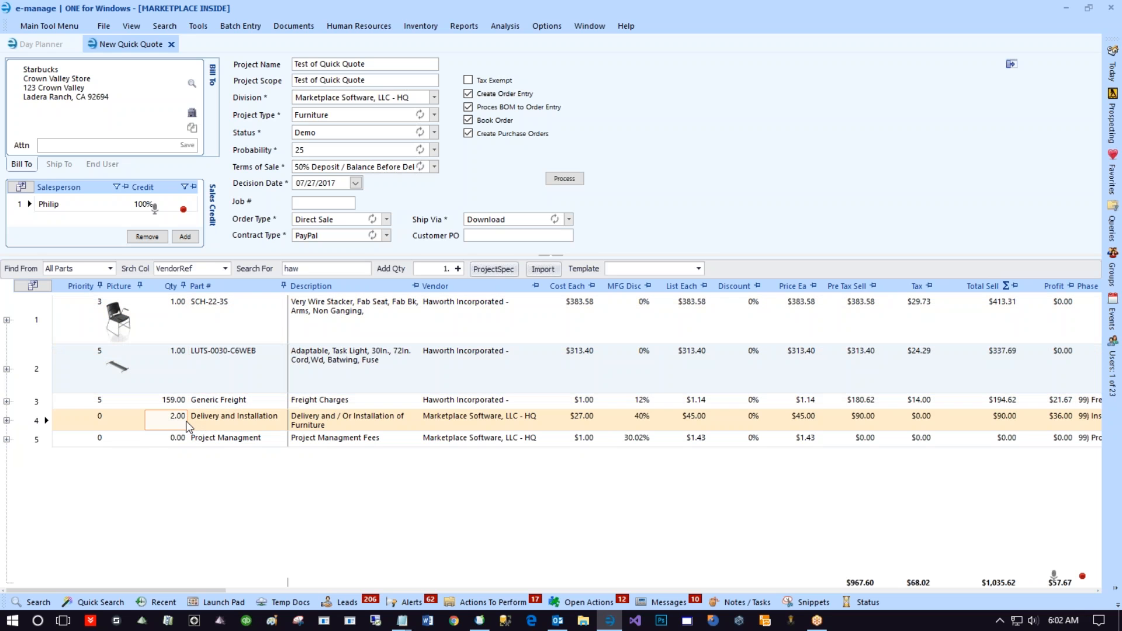
pyautogui.click(176, 316)
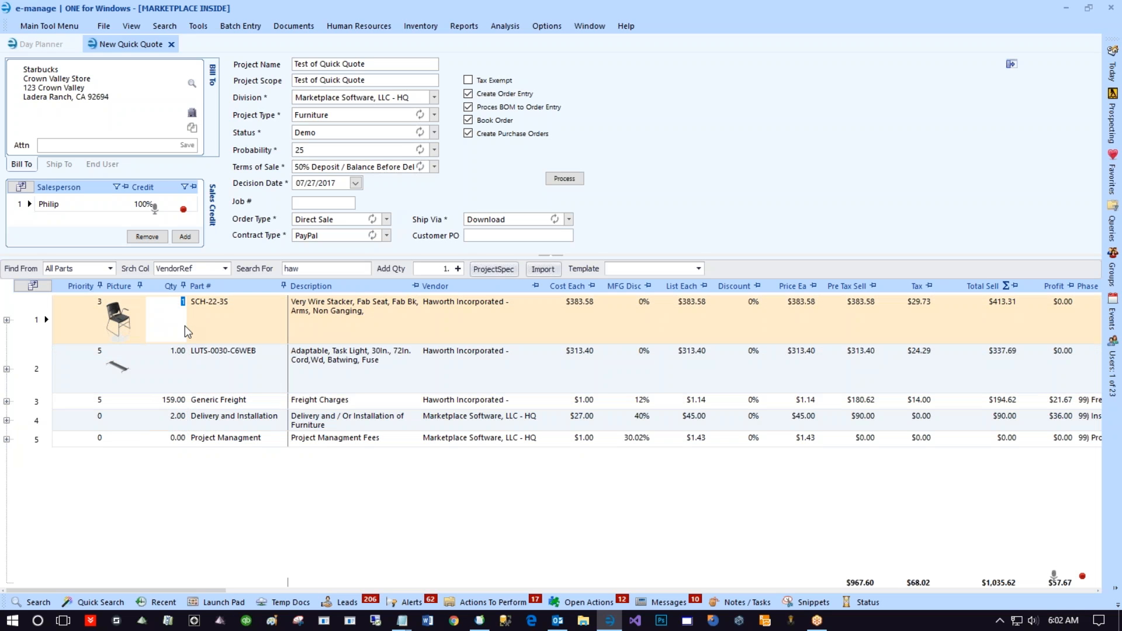
pyautogui.write('8')
pyautogui.press('Tab')
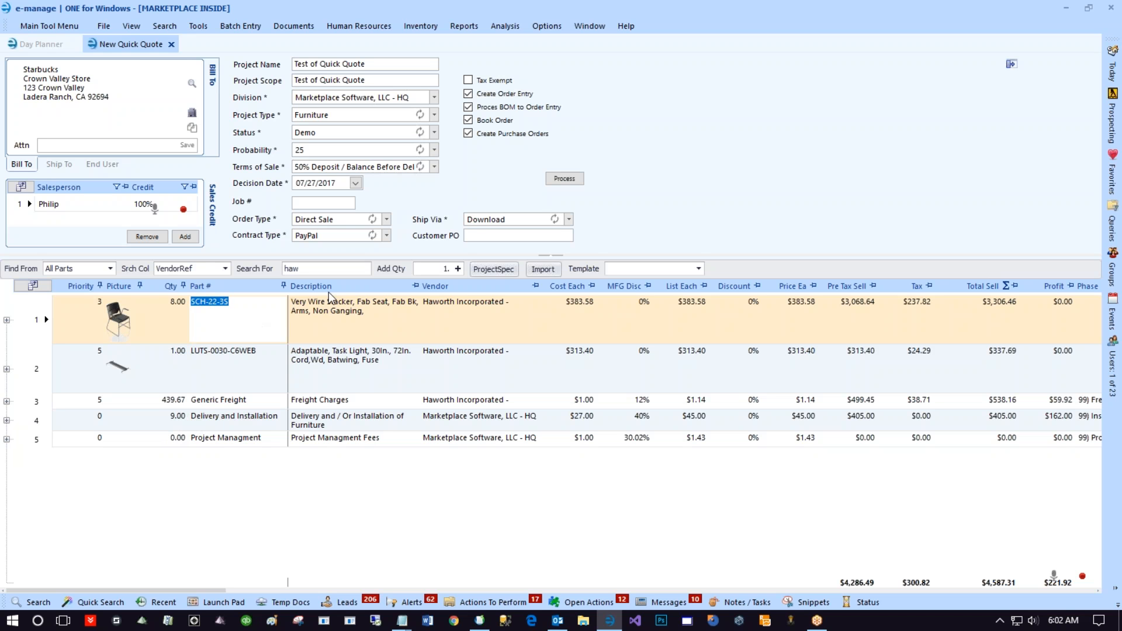
# - Search all parts by VendorRef for "hon"
pyautogui.click(310, 269)
pyautogui.press('Return')
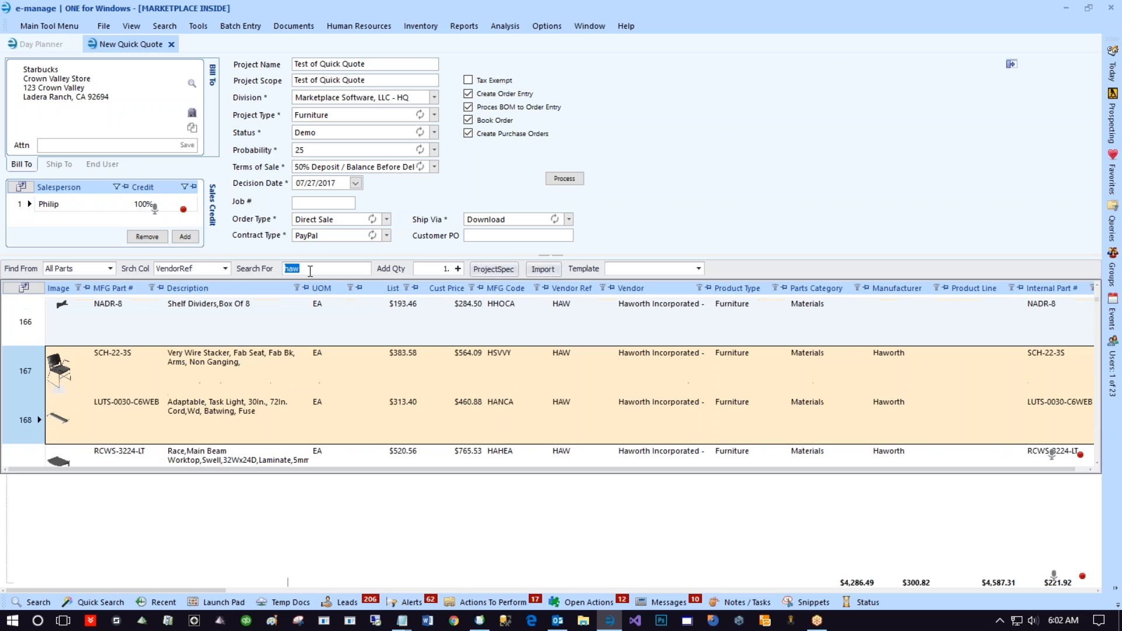
pyautogui.write('hon')
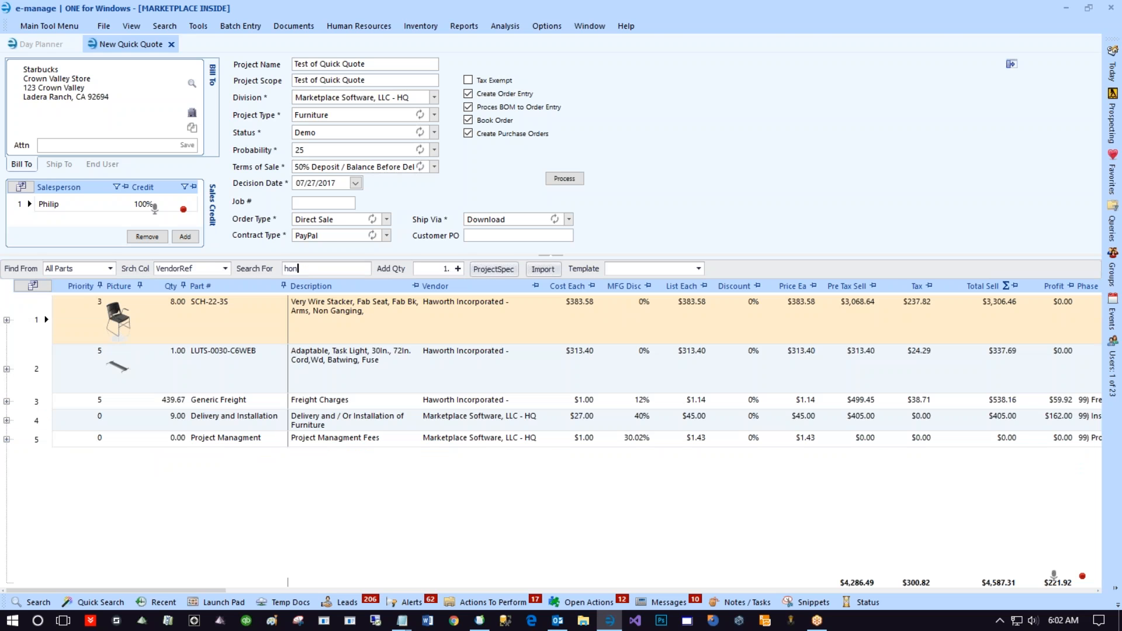
pyautogui.press('Return')
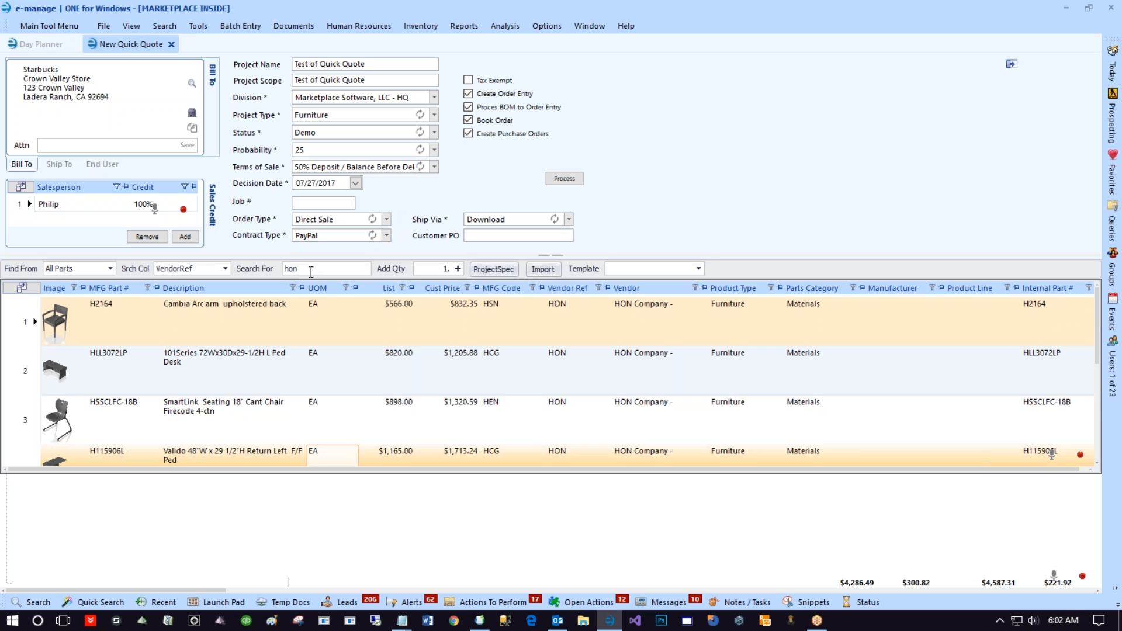
# - Add the HON parts H11593, HVPDRF3066L-3WW, H115906L and HSSCLFC-18B to the quote with quantity 1 each
pyautogui.scroll(-1, 255, 357)
pyautogui.moveTo(232, 421); pyautogui.dragTo(206, 341)
pyautogui.moveTo(206, 288); pyautogui.dragTo(204, 299)
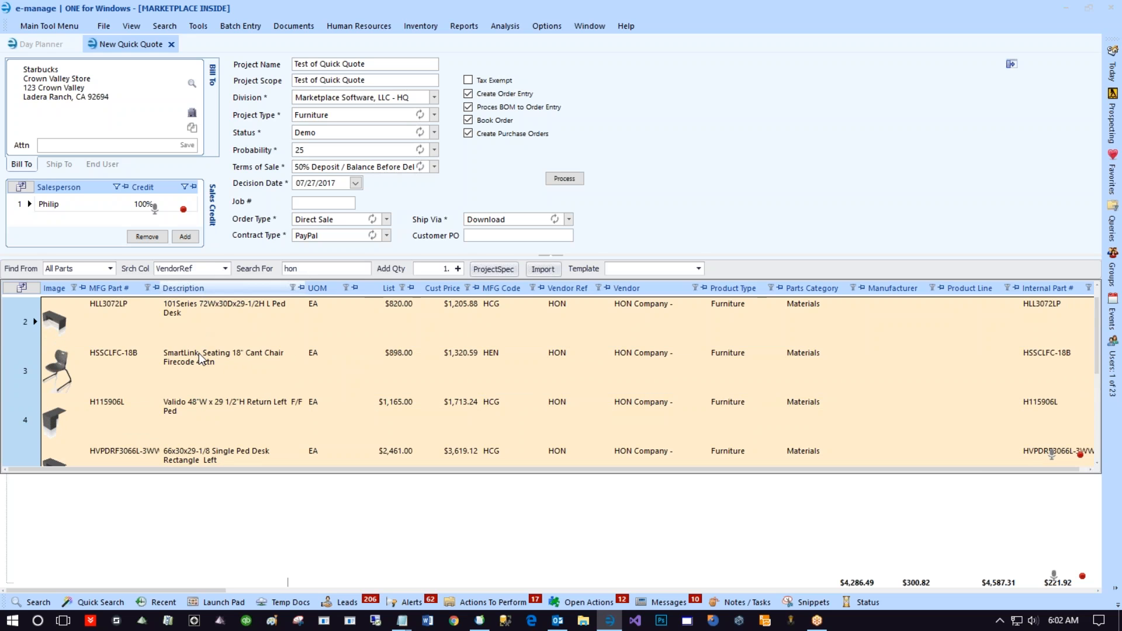
pyautogui.moveTo(200, 358); pyautogui.dragTo(201, 359)
pyautogui.click(457, 268)
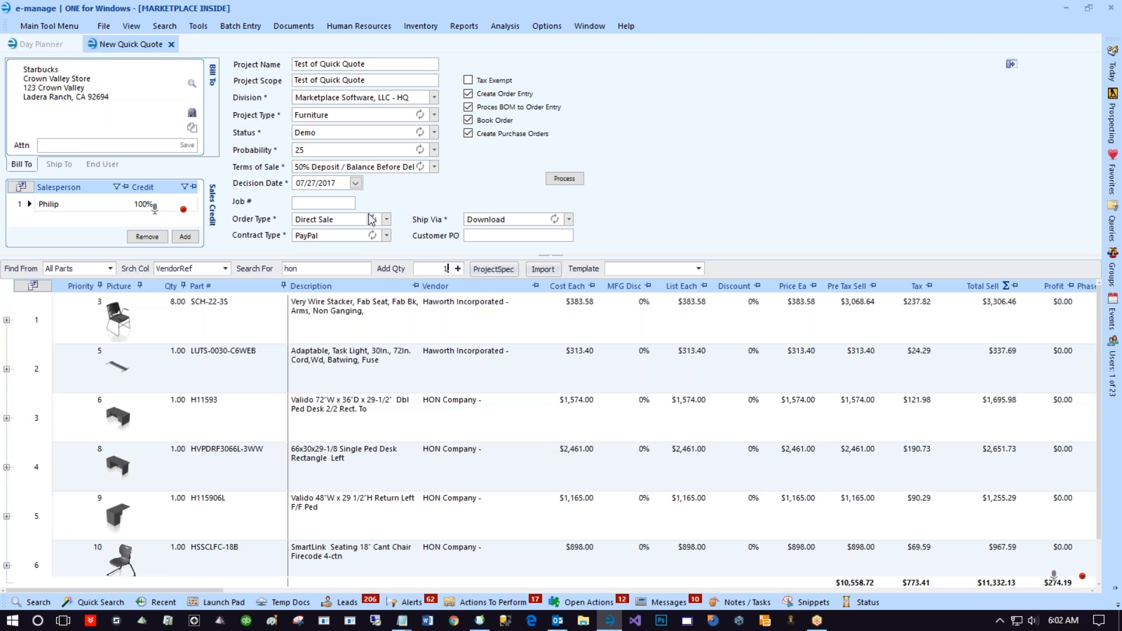
# - Examine the HON Generic Freight line and the quantities of the HON furniture lines in the quote
pyautogui.scroll(-2, 200, 344)
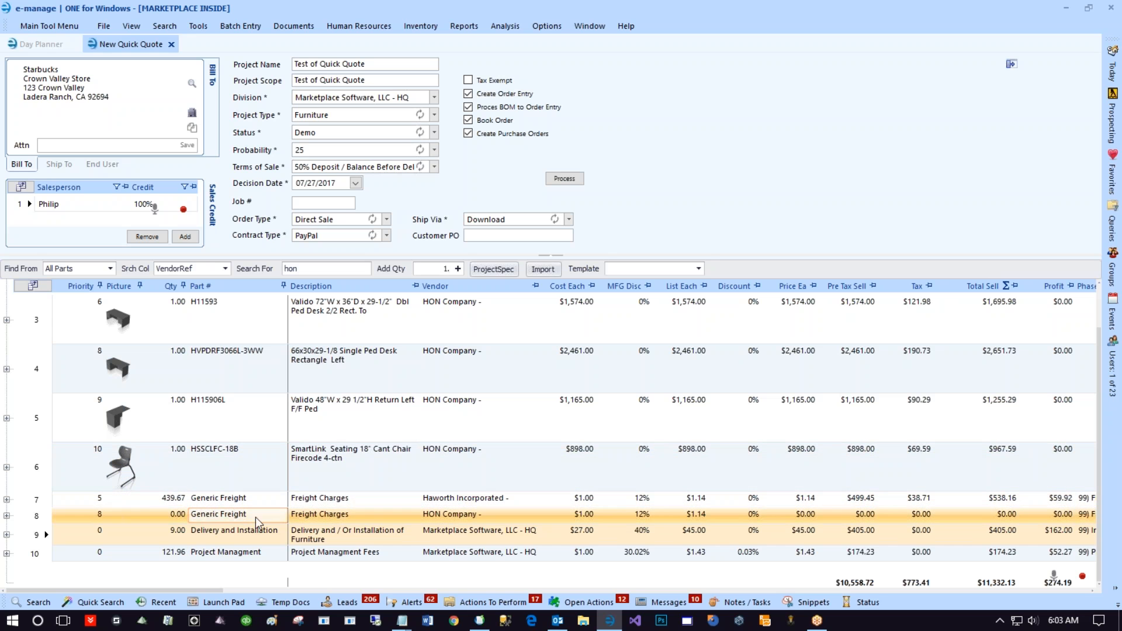
pyautogui.click(453, 516)
pyautogui.click(278, 514)
pyautogui.click(178, 515)
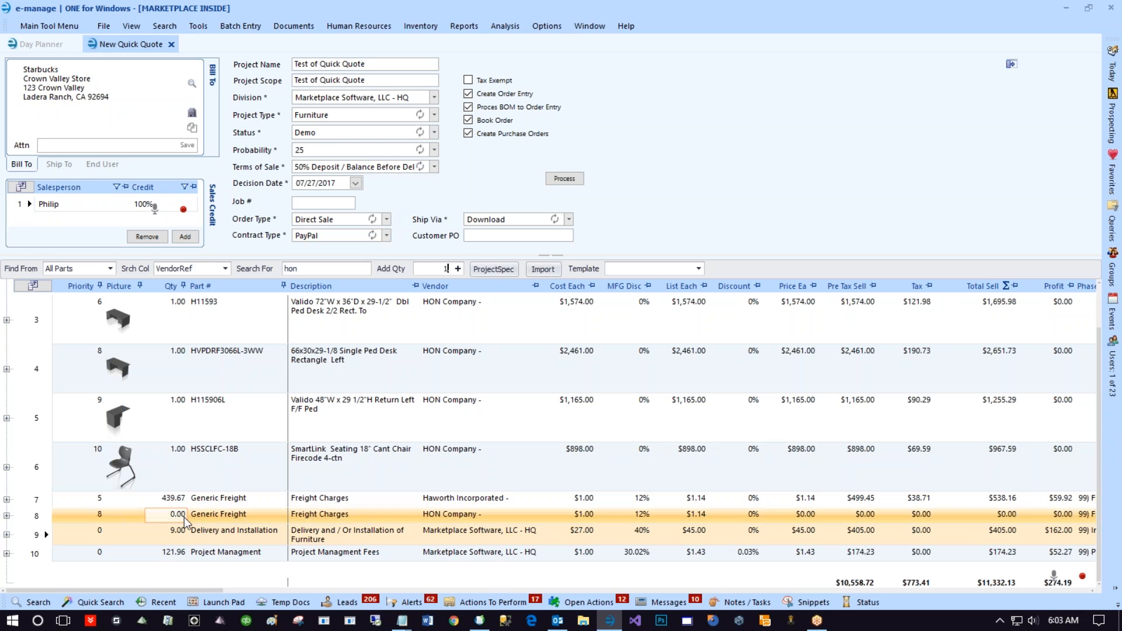
pyautogui.scroll(2, 155, 414)
pyautogui.click(156, 414)
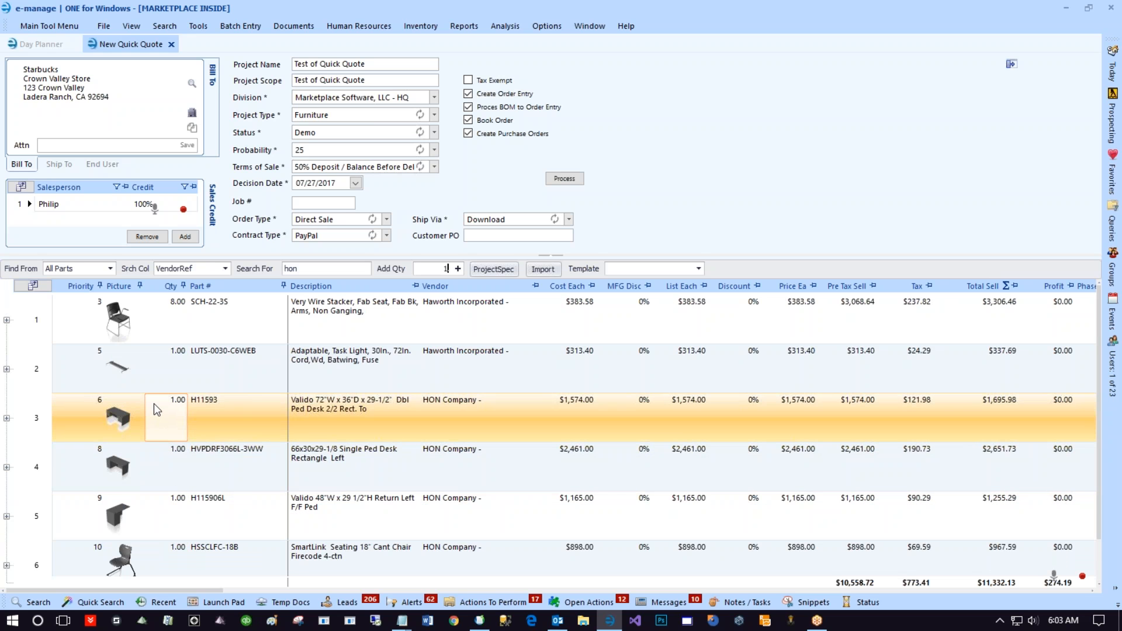
pyautogui.scroll(-2, 153, 403)
pyautogui.scroll(2, 153, 402)
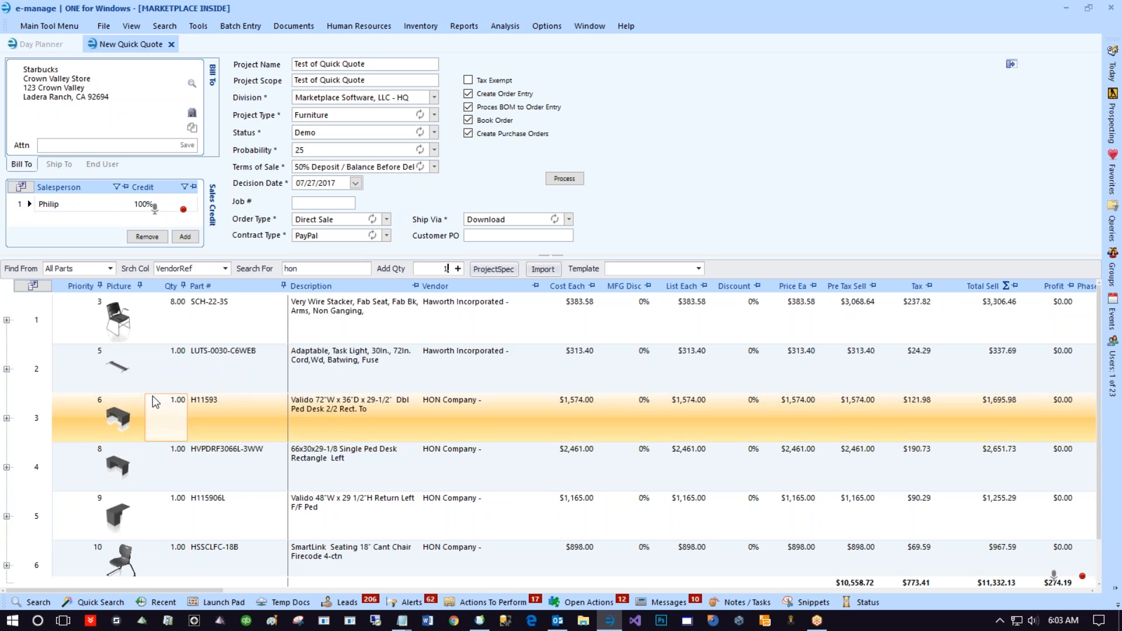
# - Set the quantity of all four HON furniture lines to 9 in one bulk edit
pyautogui.scroll(-2, 155, 402)
pyautogui.moveTo(47, 463); pyautogui.dragTo(25, 382)
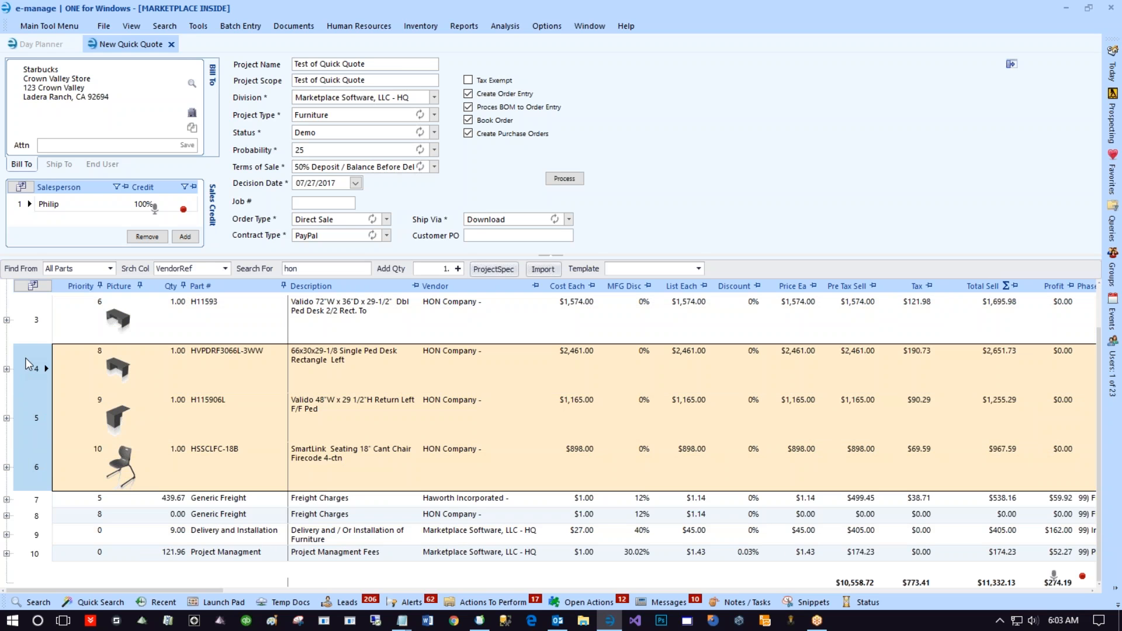
pyautogui.moveTo(26, 358); pyautogui.dragTo(29, 337)
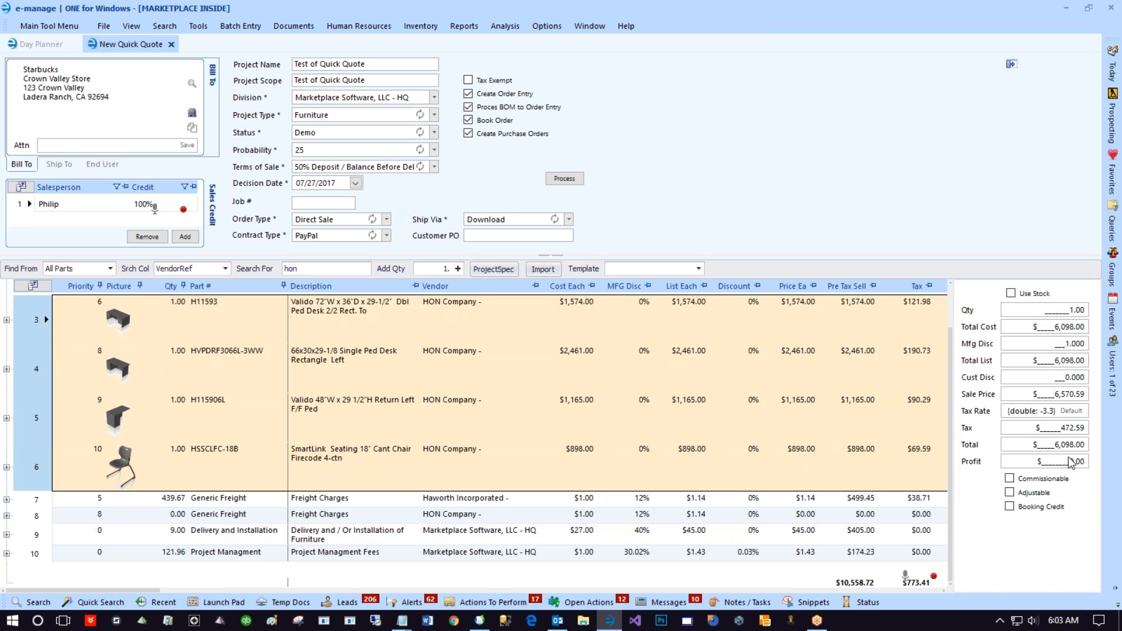
pyautogui.click(1089, 310)
pyautogui.write('9')
pyautogui.press('Return')
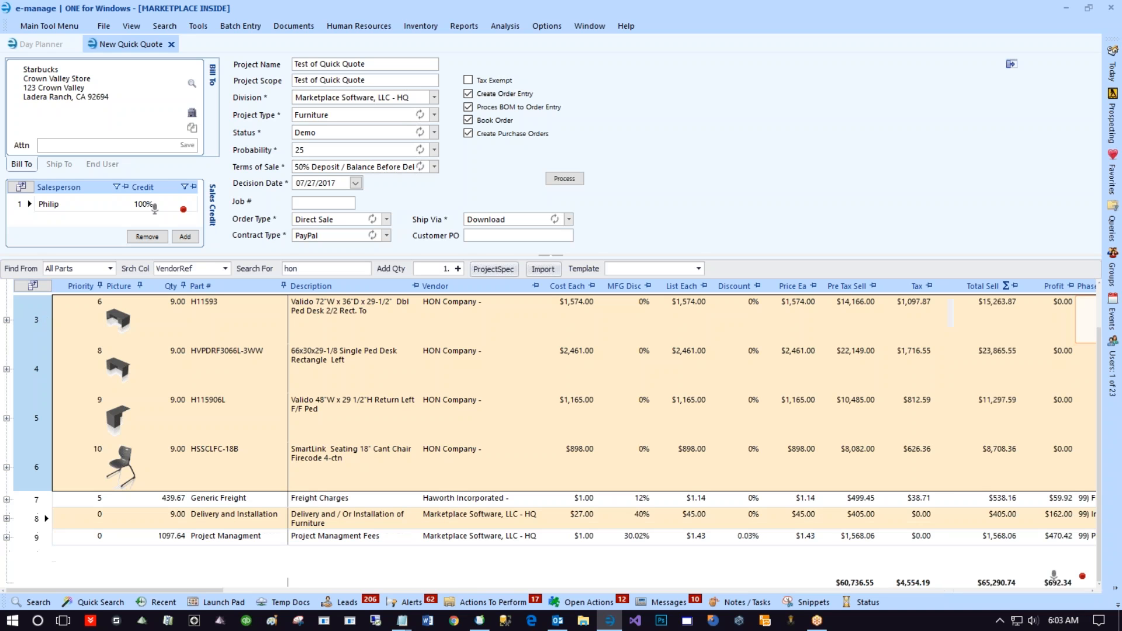
# - Review the freight, delivery and project management lines against the Haworth and HON part lines
pyautogui.click(441, 502)
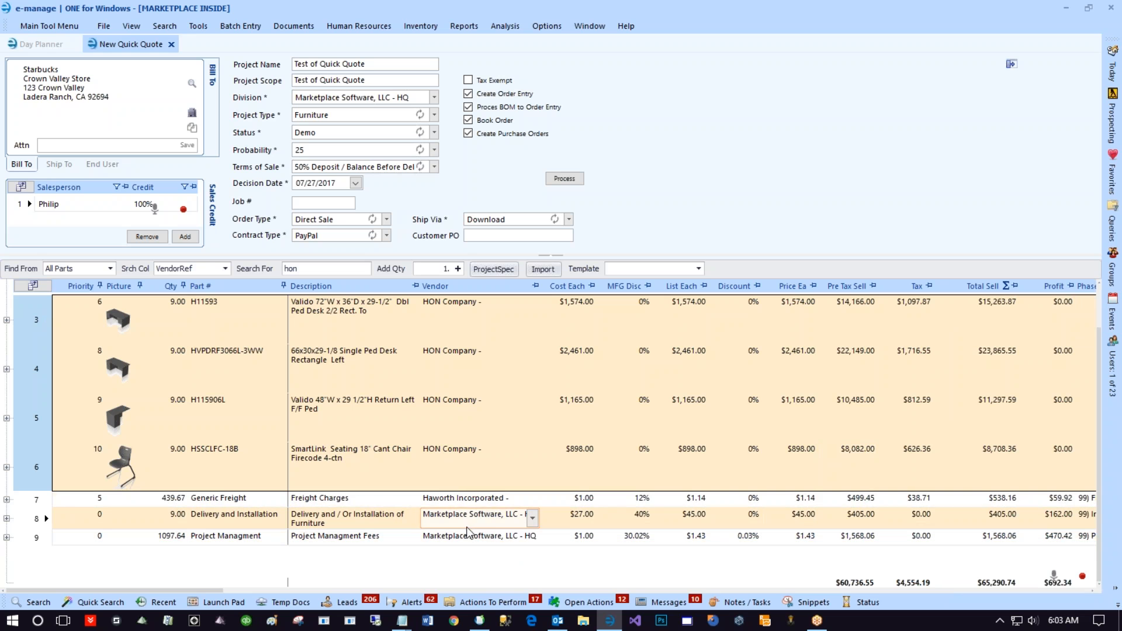
pyautogui.scroll(1, 430, 471)
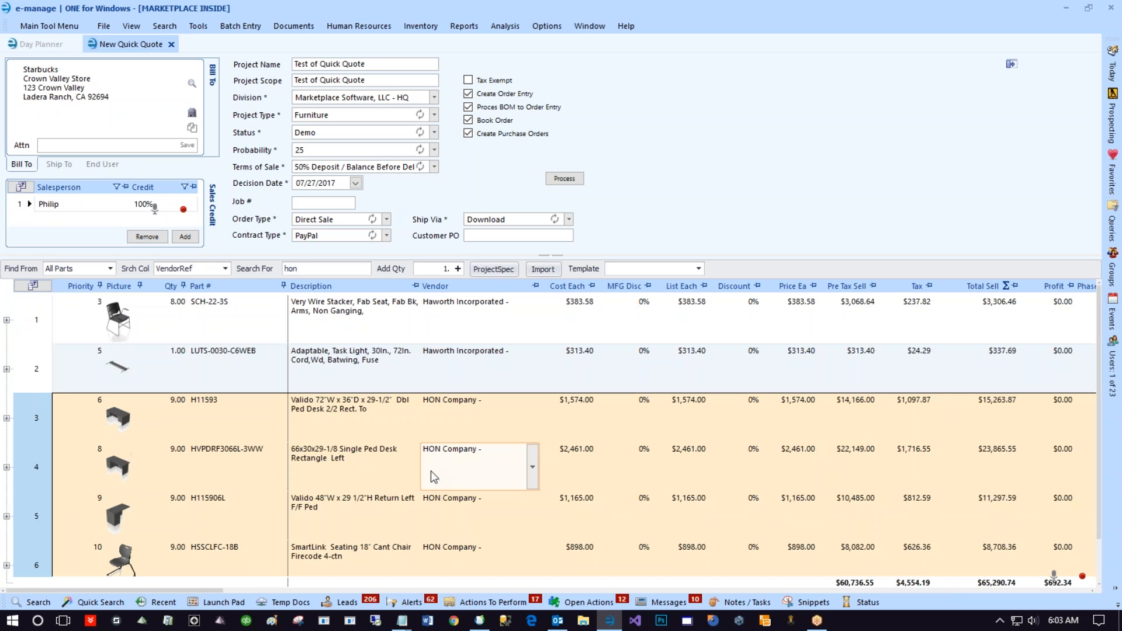
pyautogui.scroll(-1, 433, 459)
pyautogui.scroll(1, 435, 453)
pyautogui.scroll(-1, 434, 449)
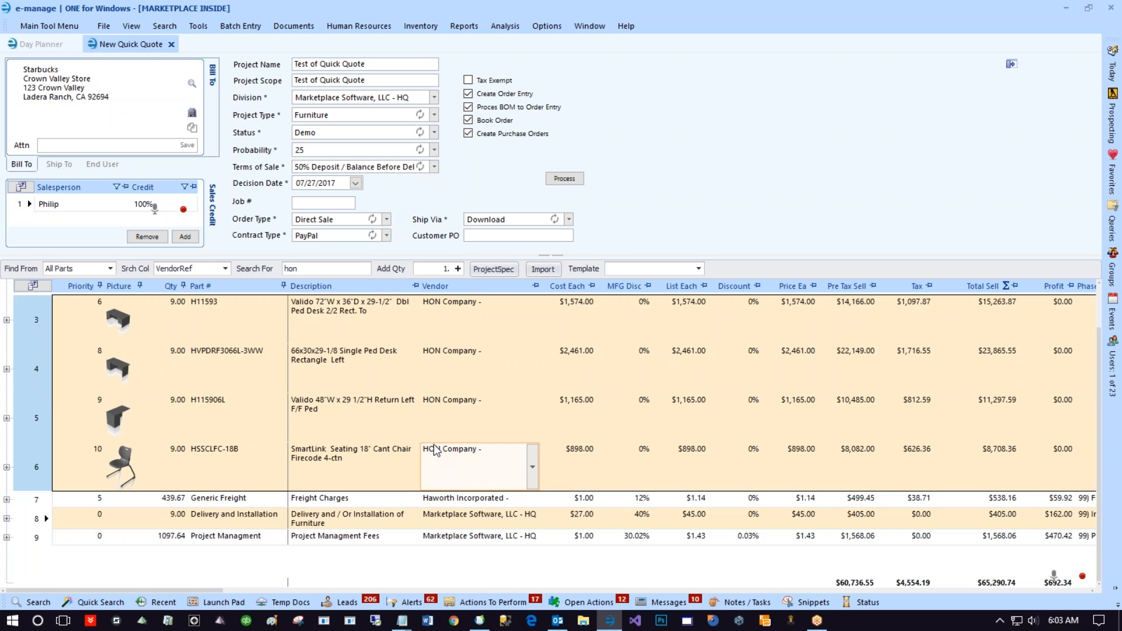
pyautogui.scroll(1, 253, 452)
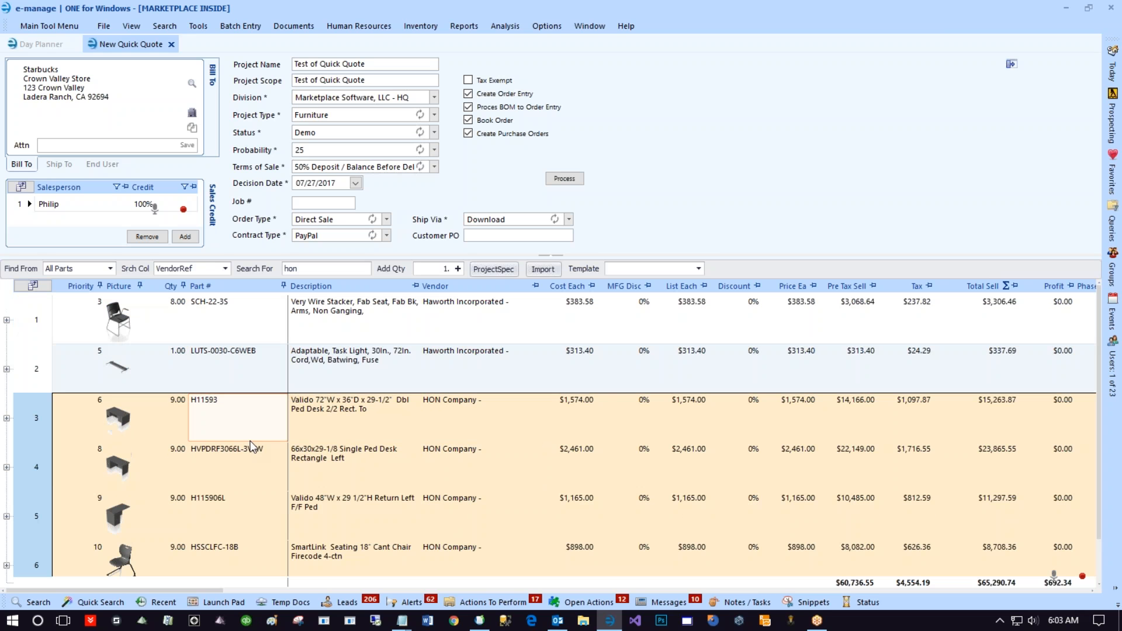
pyautogui.scroll(-1, 276, 419)
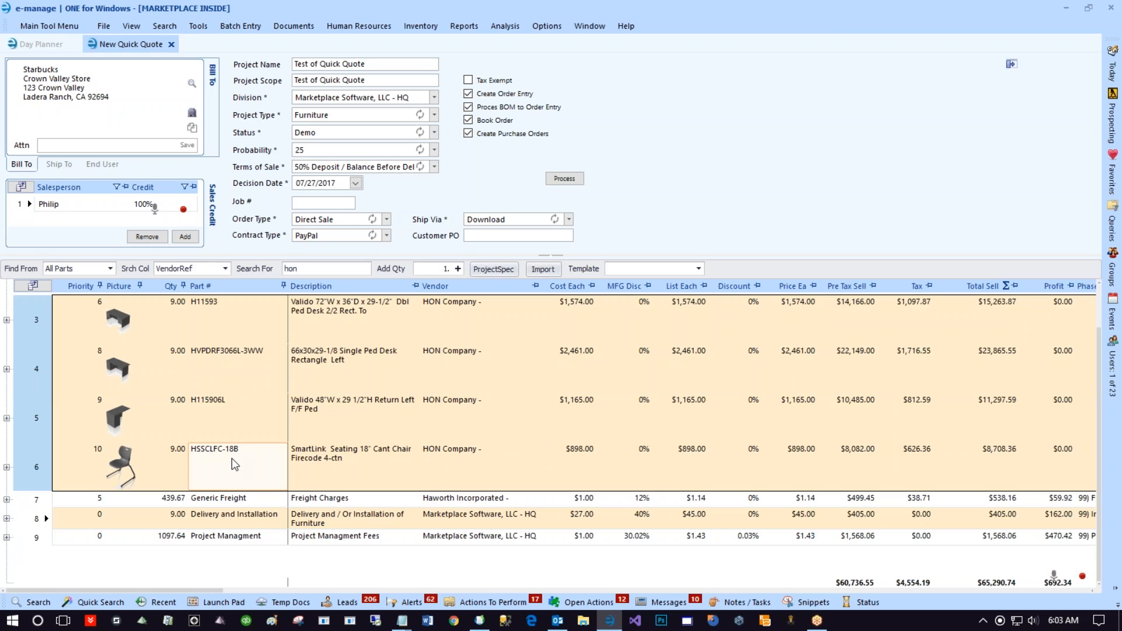
pyautogui.scroll(1, 207, 404)
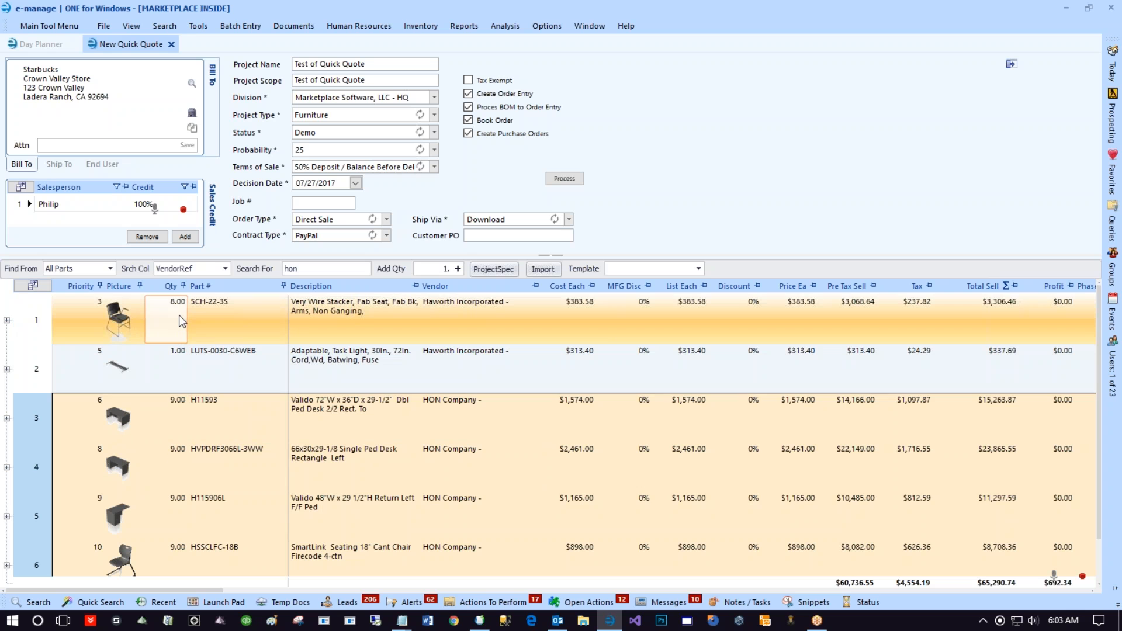
# - Set the quantity of the LUTS-0030-C6WEB task light line to 22
pyautogui.click(179, 314)
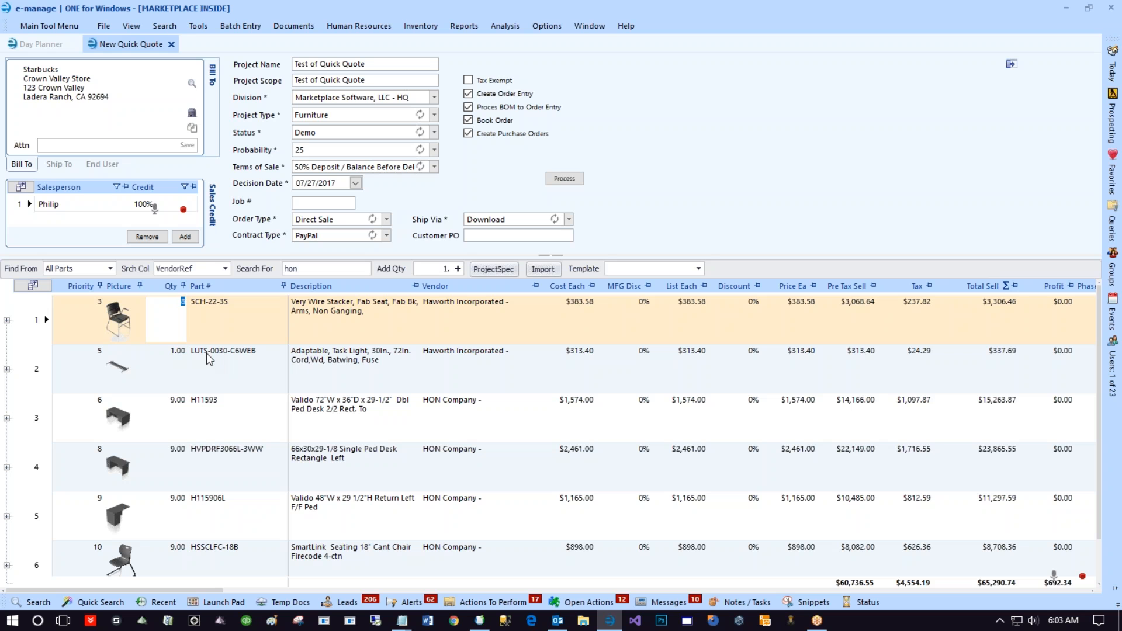
pyautogui.click(174, 367)
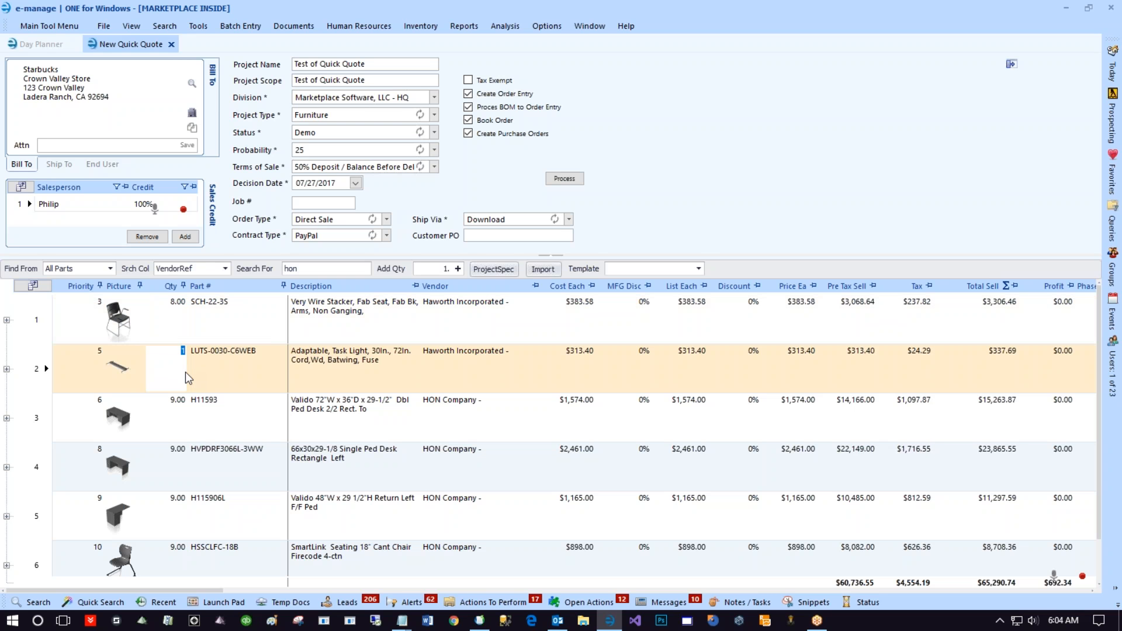
pyautogui.write('2')
pyautogui.press('Return')
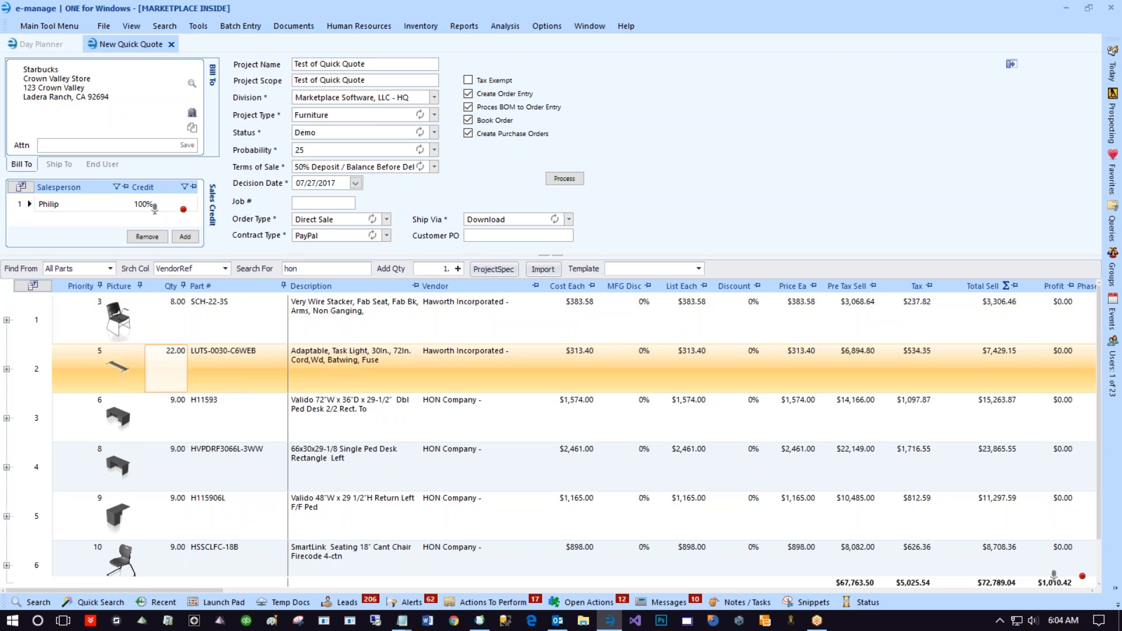
# - Examine the quantities and pricing of the Delivery and Installation and Project Management lines
pyautogui.scroll(-2, 211, 421)
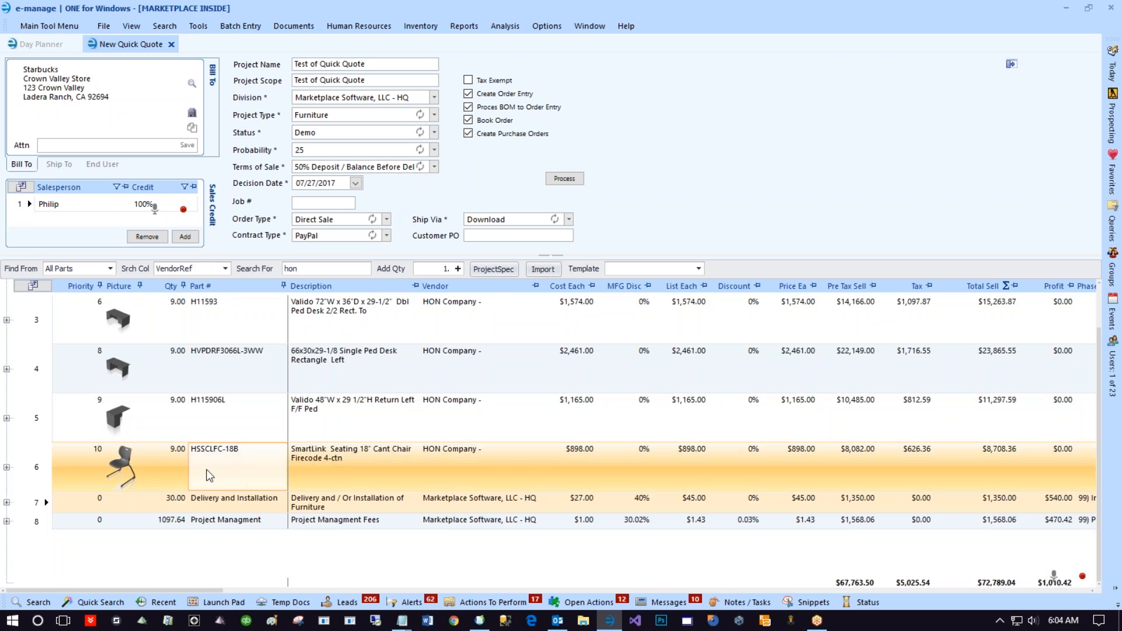
pyautogui.click(434, 525)
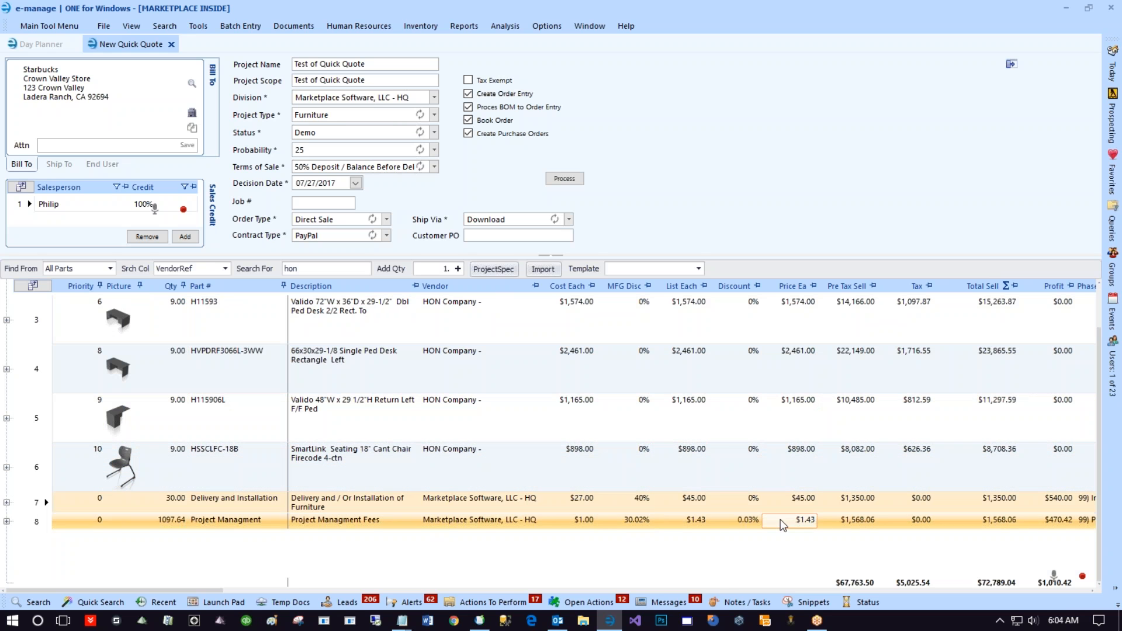
pyautogui.click(203, 503)
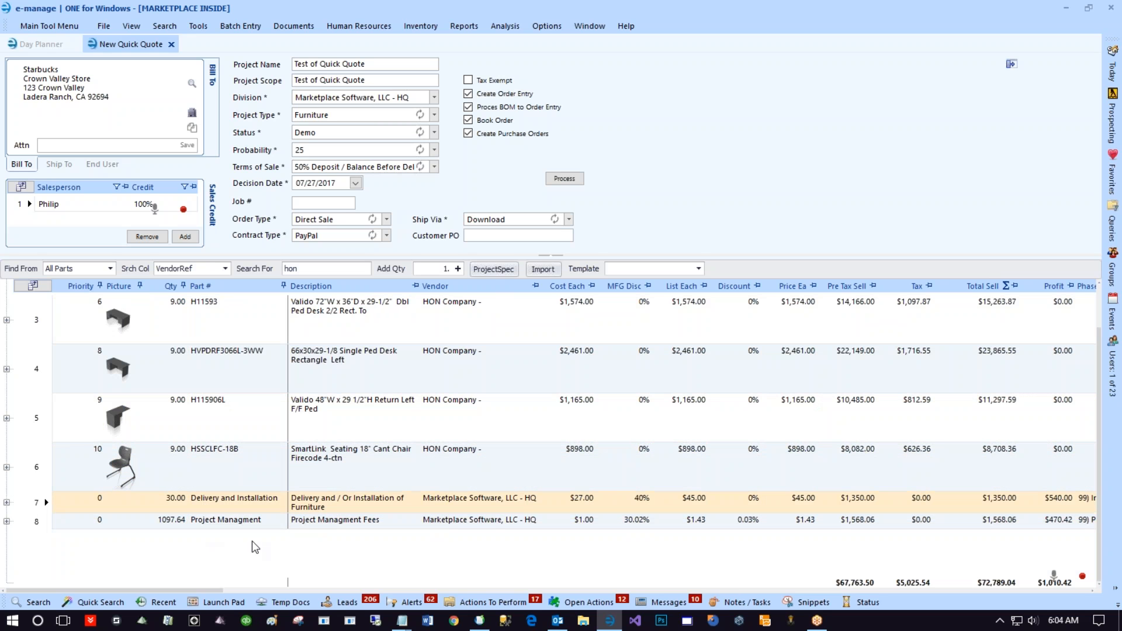
pyautogui.click(179, 500)
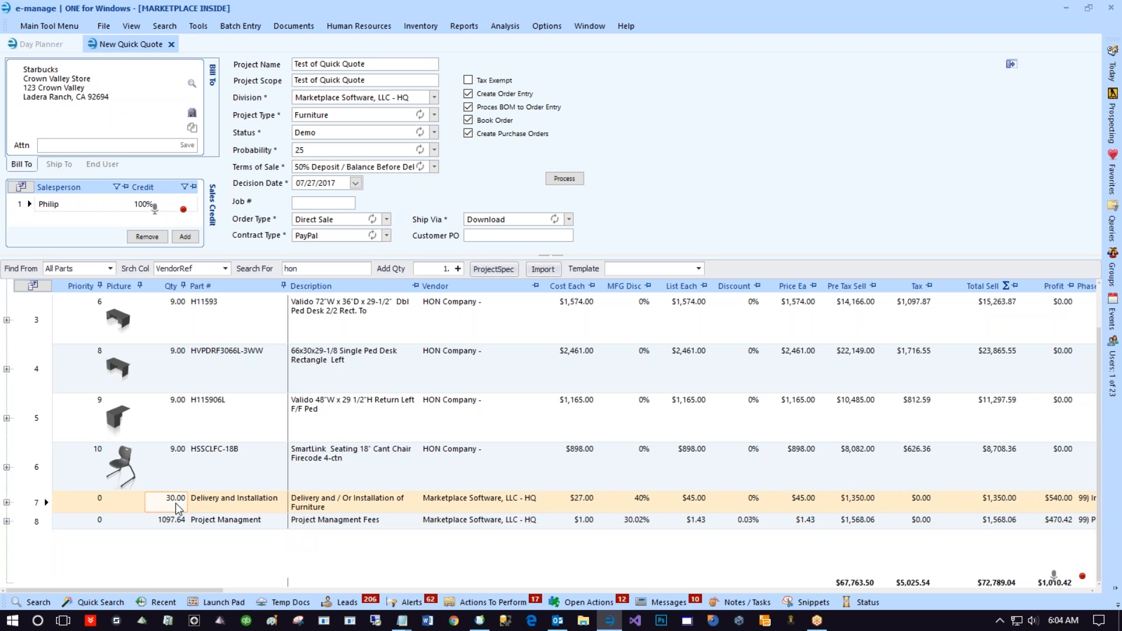
pyautogui.click(194, 506)
pyautogui.click(501, 506)
pyautogui.click(402, 506)
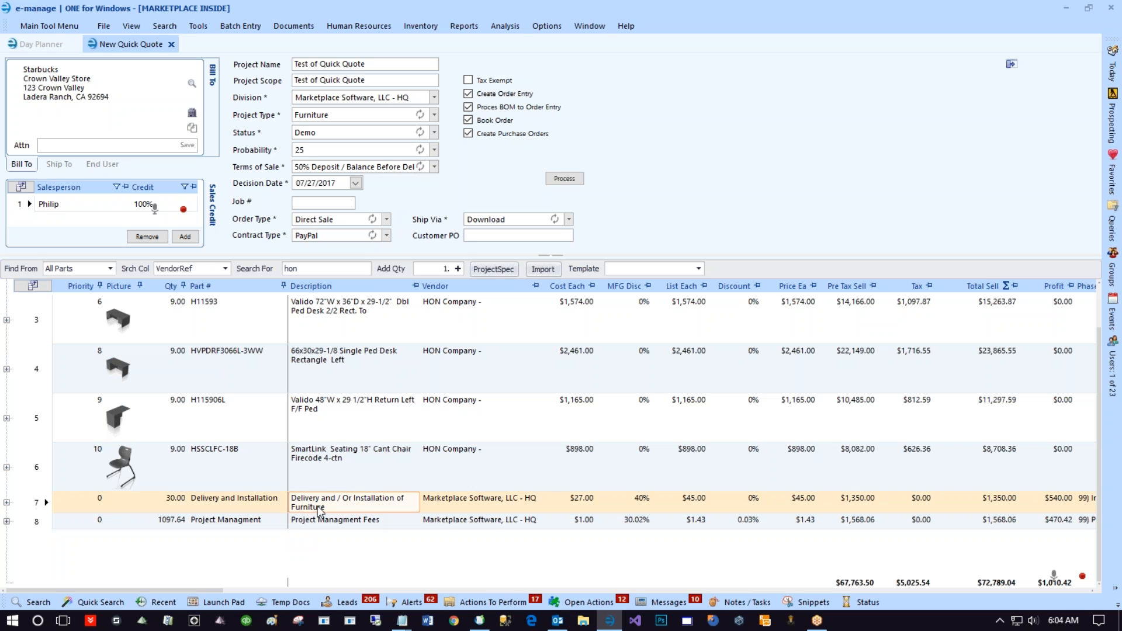
pyautogui.click(234, 521)
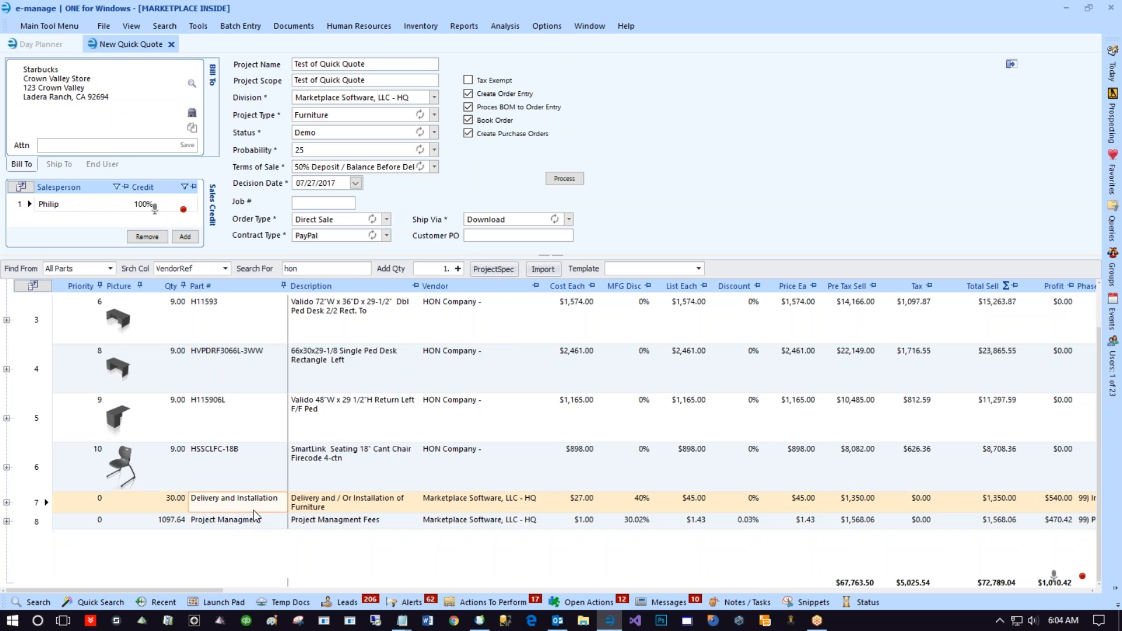
pyautogui.scroll(2, 250, 507)
pyautogui.click(361, 375)
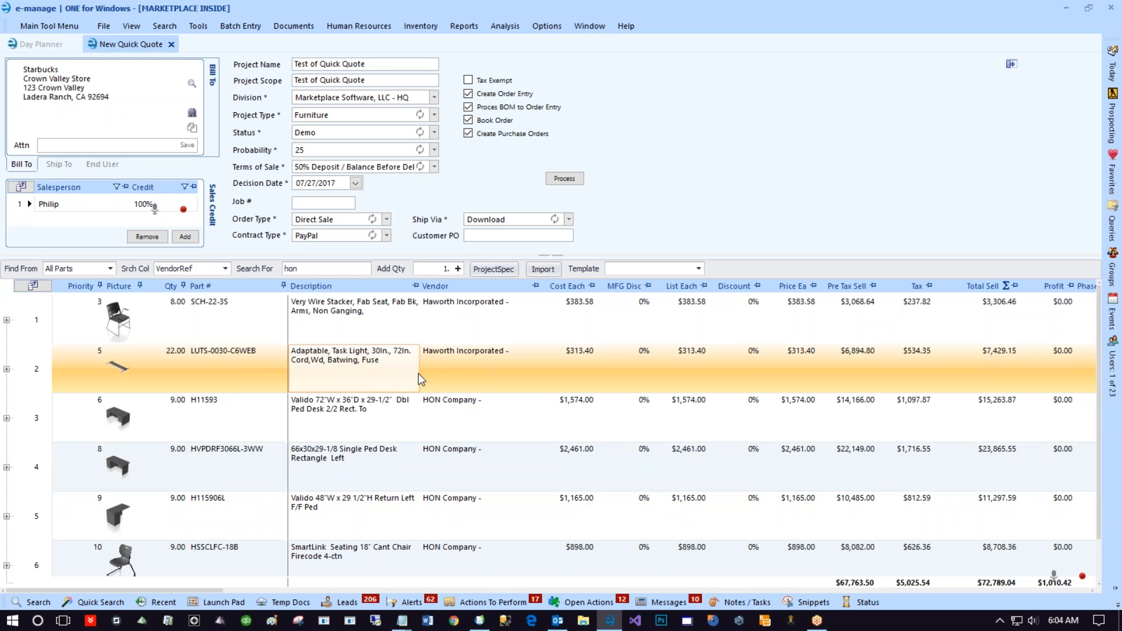
pyautogui.click(283, 377)
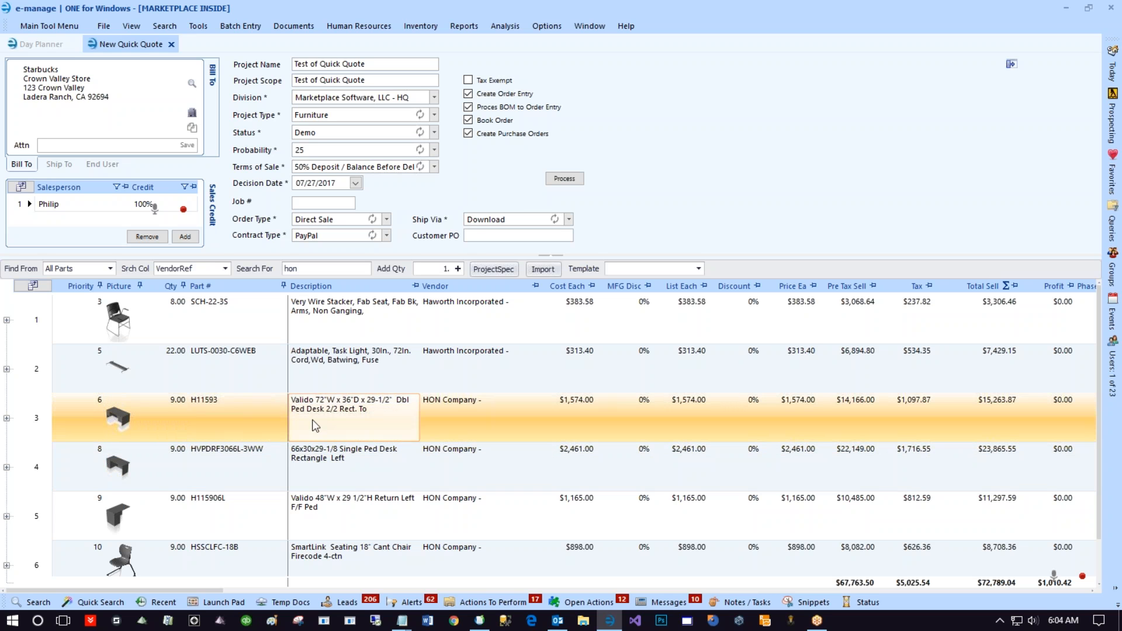
pyautogui.click(188, 270)
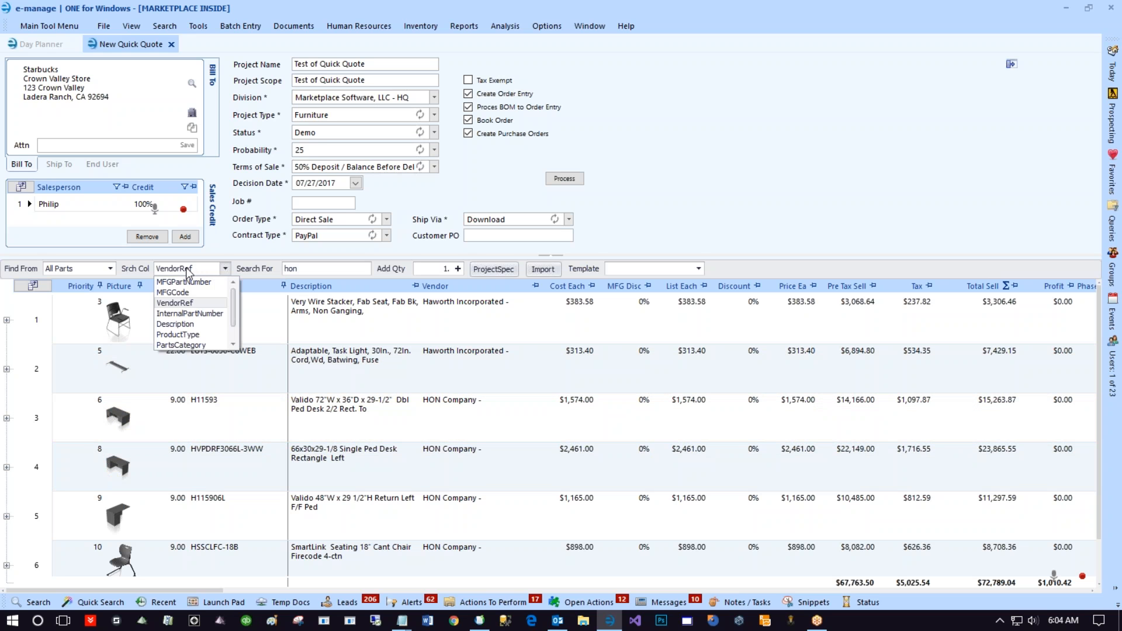
pyautogui.click(189, 272)
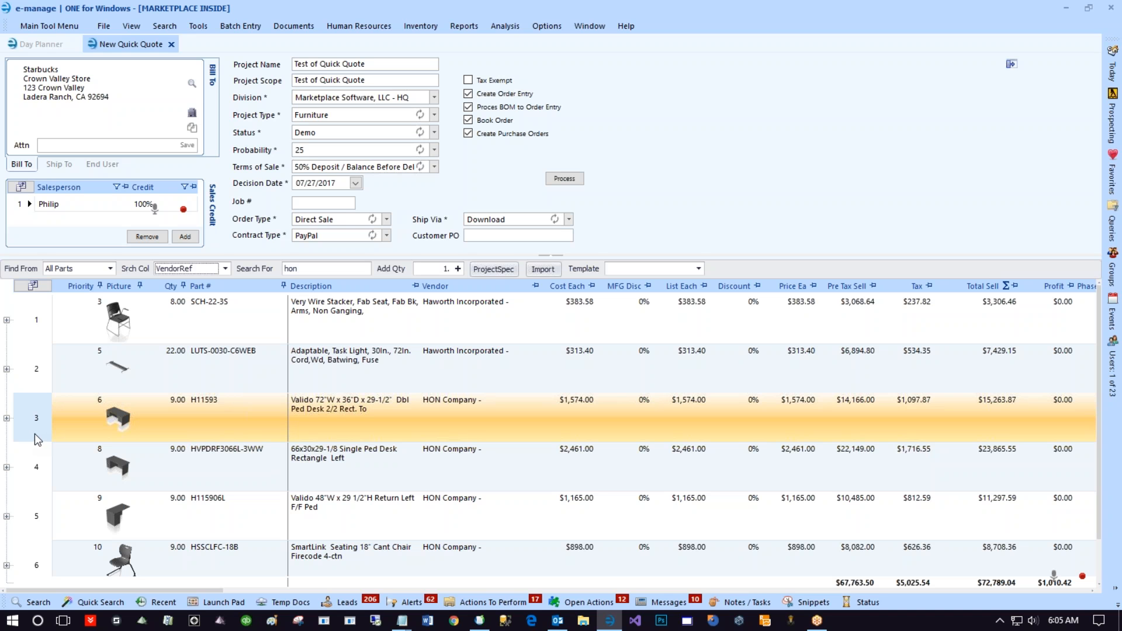
# - Configure desk H11593 in the catalog reader with Ribbon edge, Sweep Black pulls, L1 Standard Laminates, Harvest laminate and Black chassis laminate, and accept the options
pyautogui.click(35, 424)
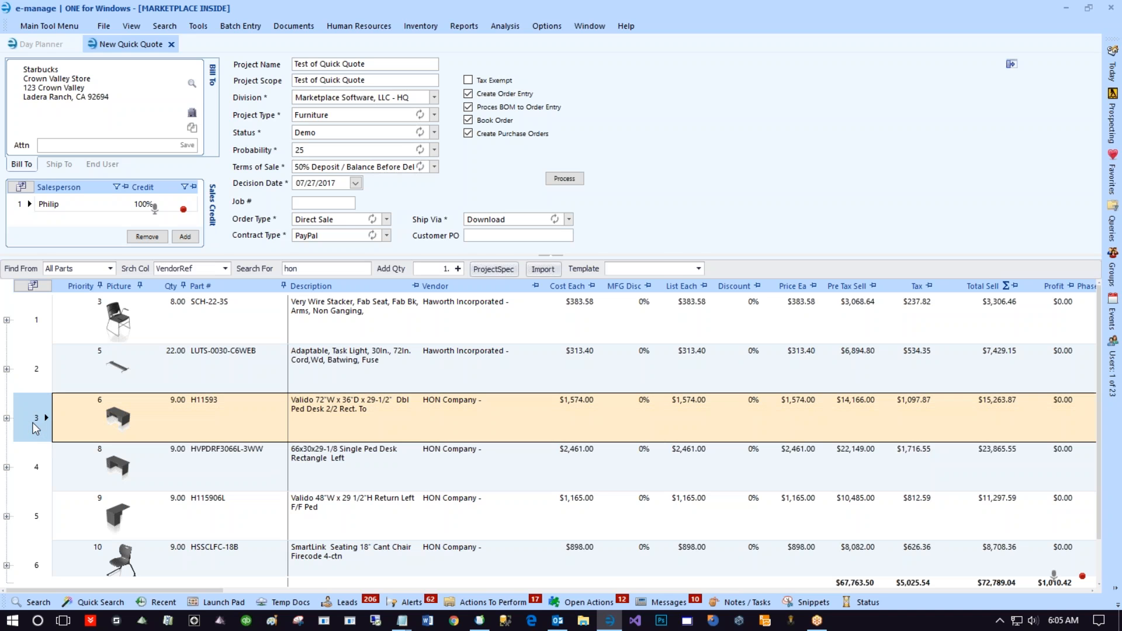
pyautogui.click(611, 337)
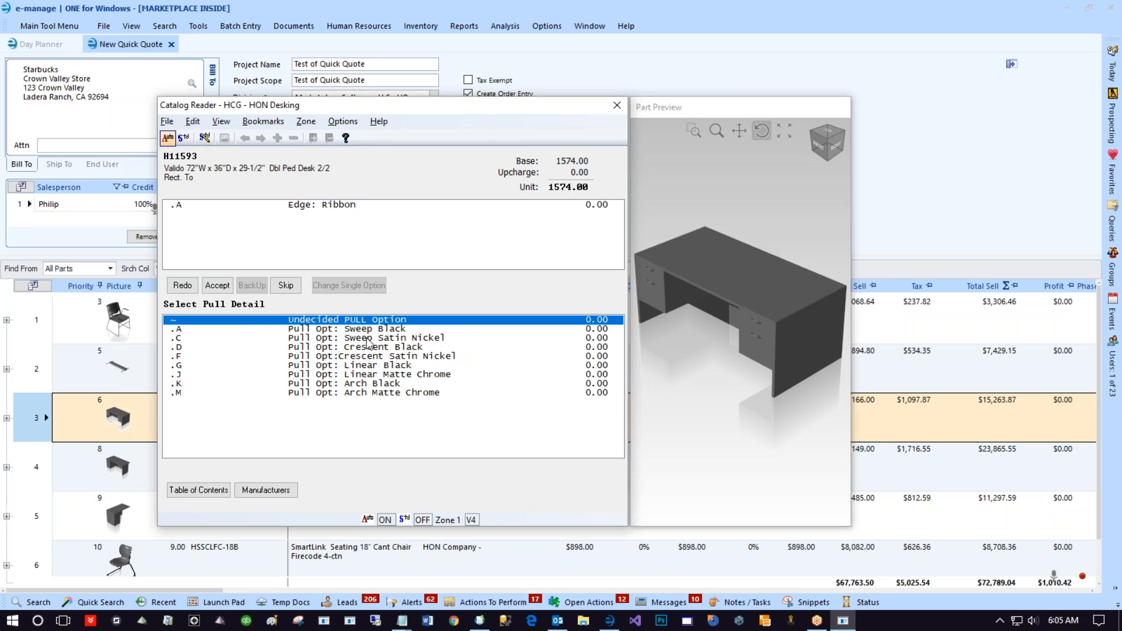
pyautogui.doubleClick(369, 330)
pyautogui.click(344, 330)
pyautogui.doubleClick(343, 330)
pyautogui.click(343, 331)
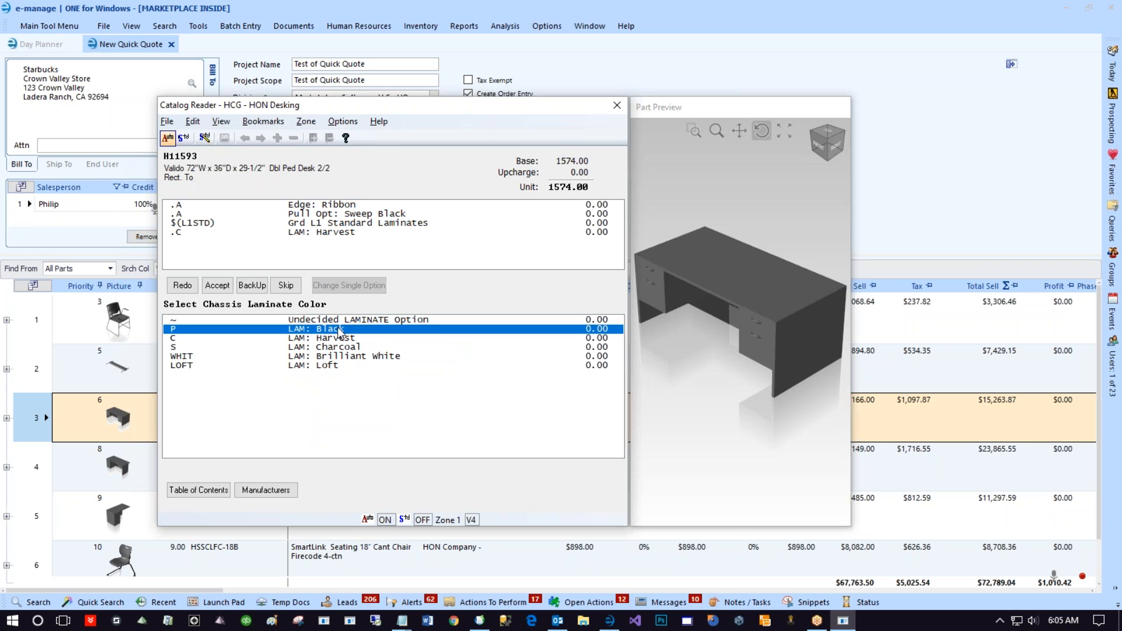
pyautogui.doubleClick(344, 331)
pyautogui.click(217, 286)
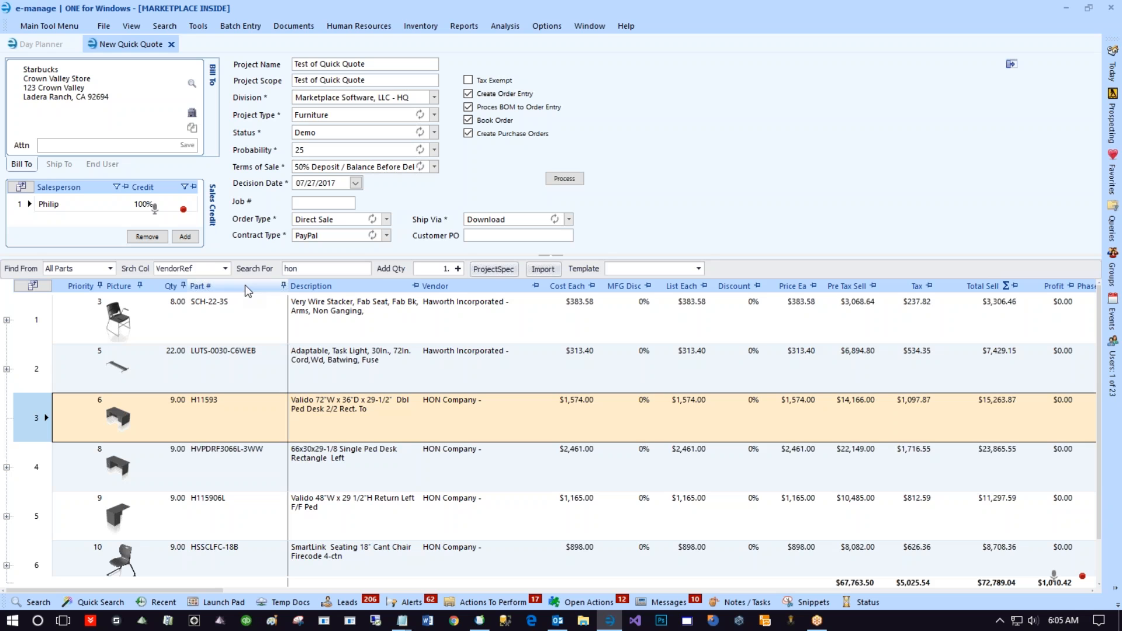
# - Configure chair HSSCLFC-18B with All Purpose Glide, Lava color and Platinum Texture frame, and accept the options
pyautogui.scroll(-2, 70, 483)
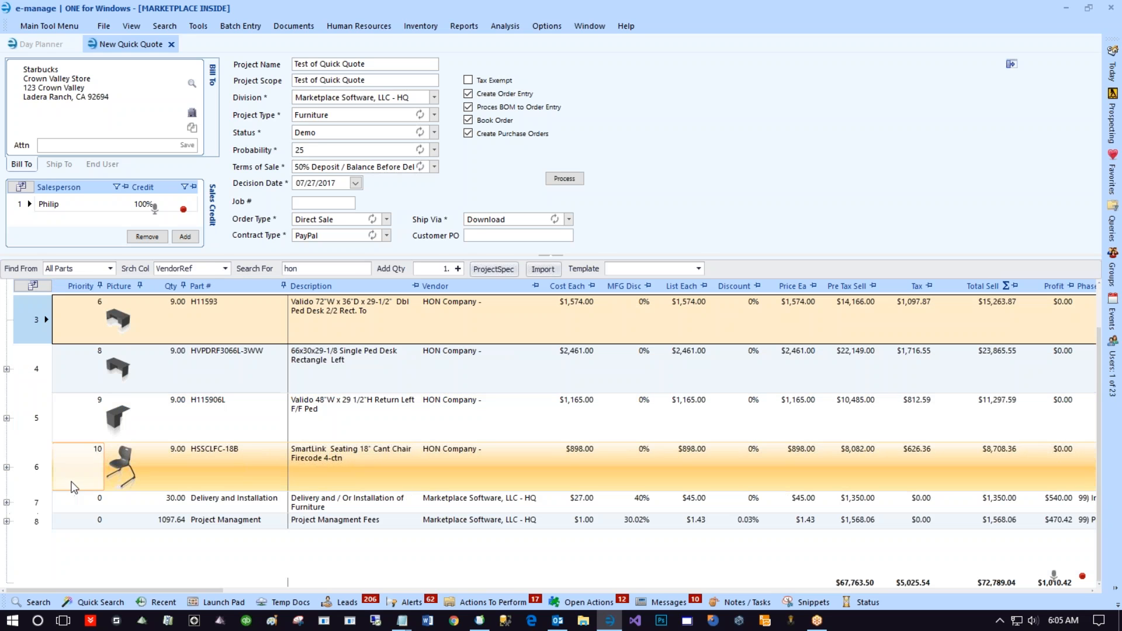
pyautogui.click(26, 471)
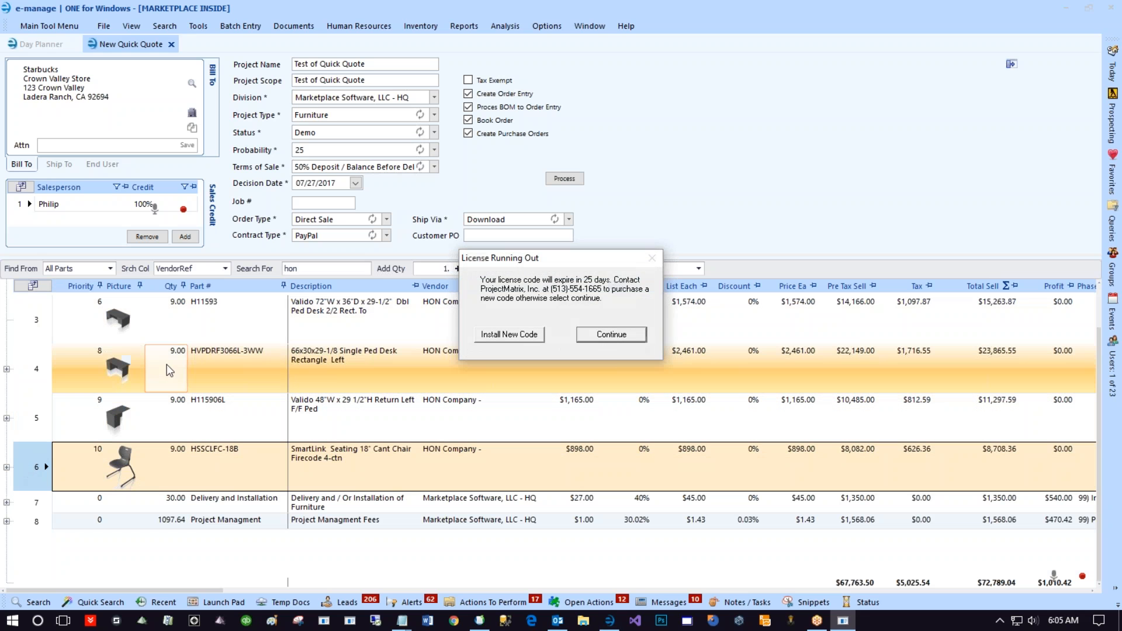
pyautogui.click(611, 335)
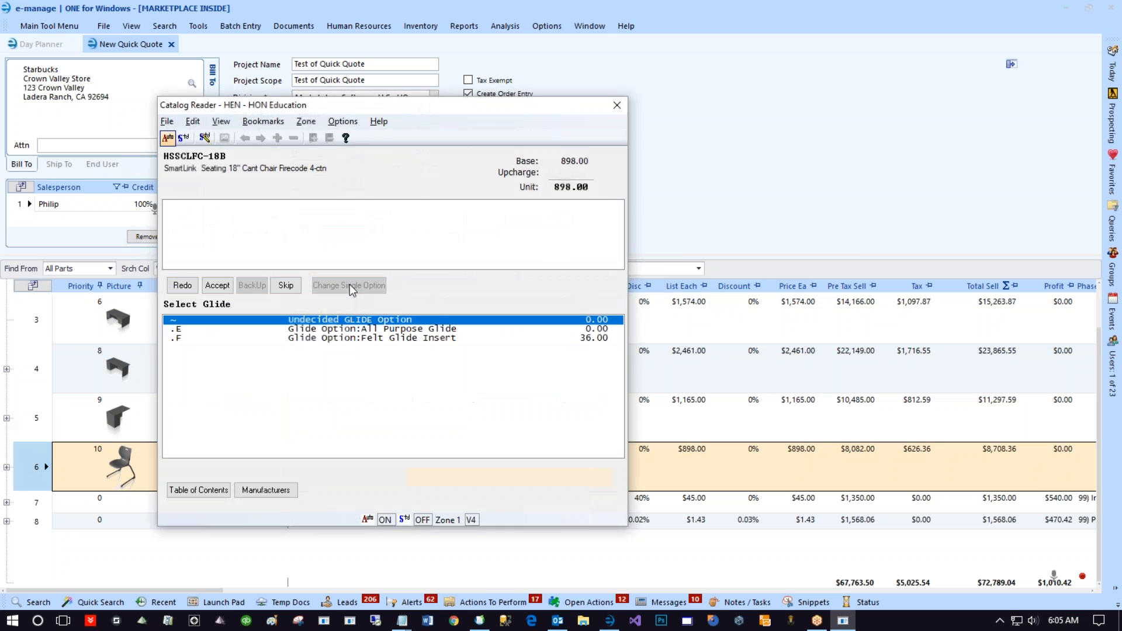
pyautogui.doubleClick(337, 330)
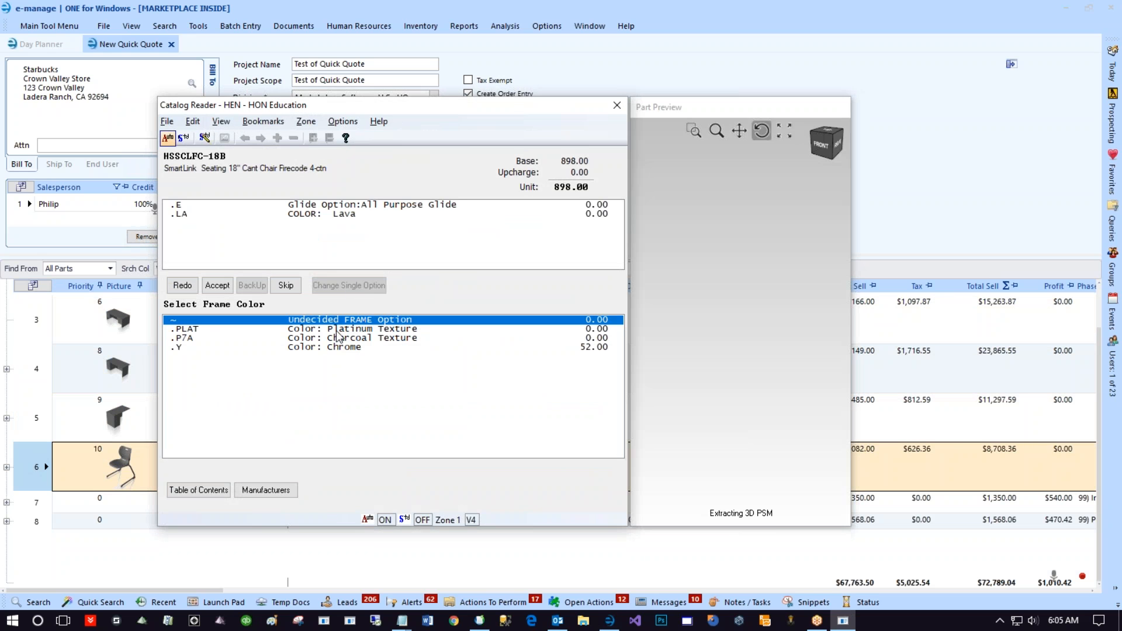
pyautogui.doubleClick(340, 332)
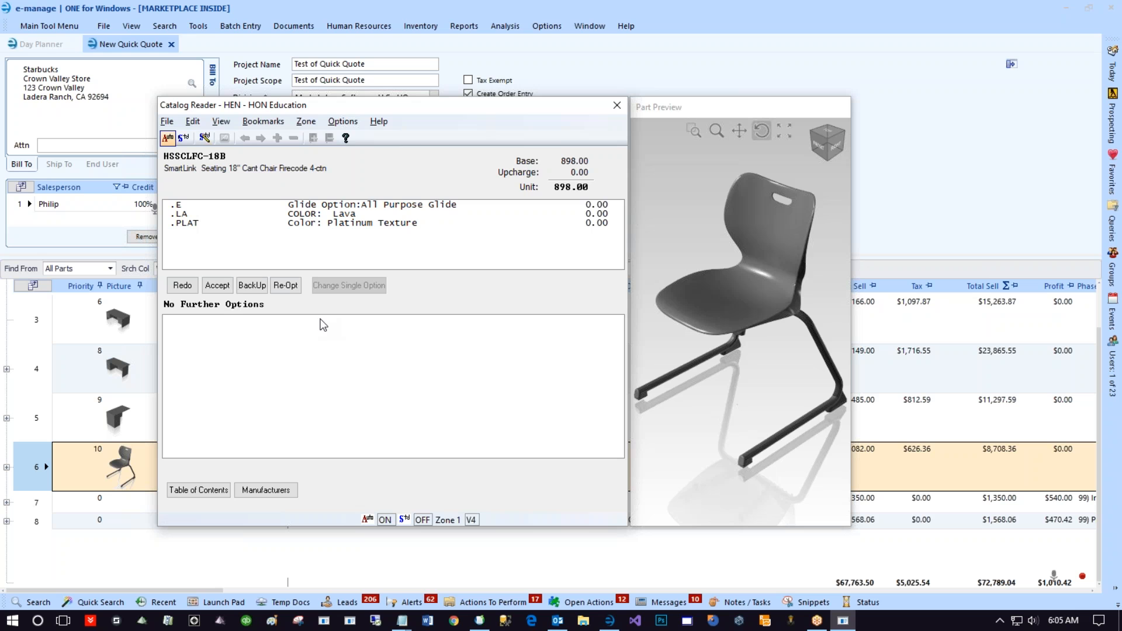
pyautogui.click(218, 286)
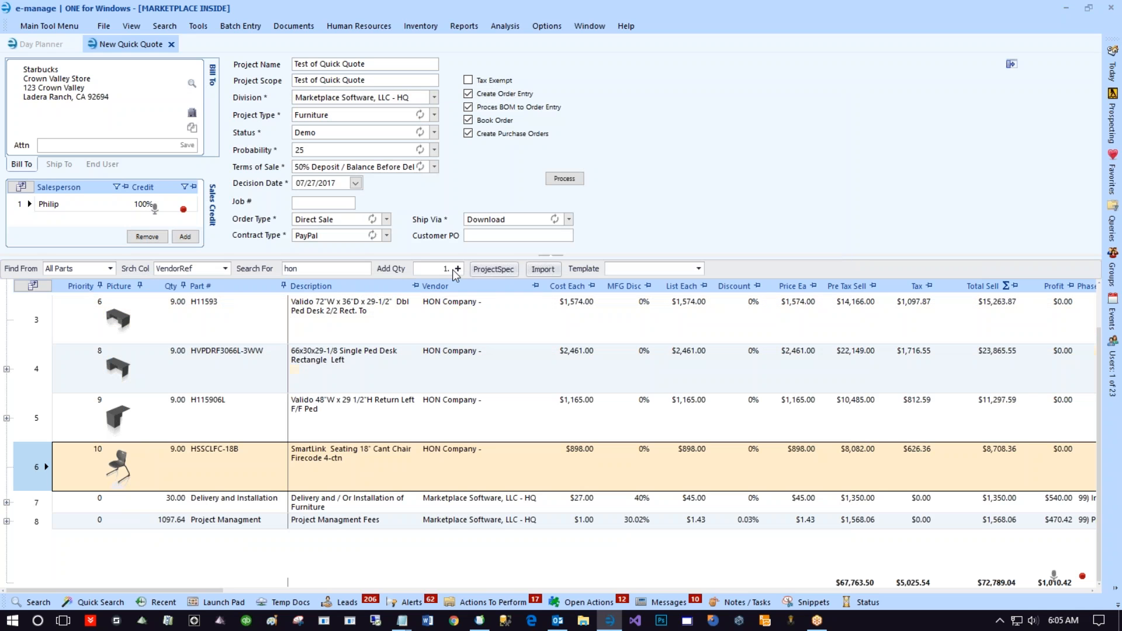
# - Start adding a part from the ProjectSpec catalogs and open Herman Miller's HST Seating catalog
pyautogui.click(496, 276)
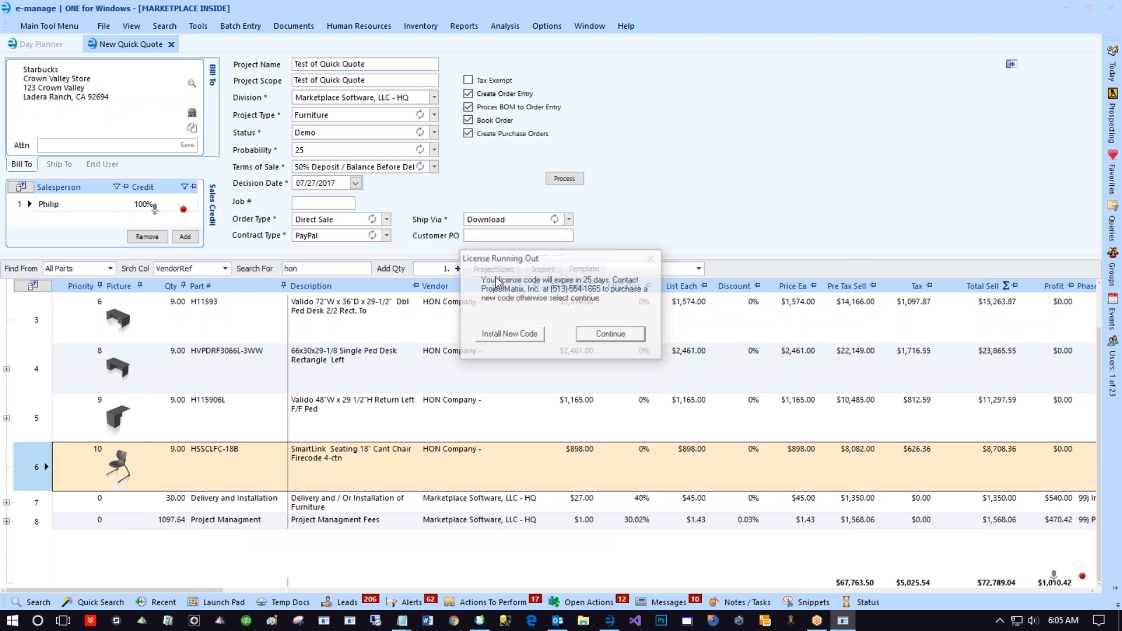
pyautogui.click(608, 332)
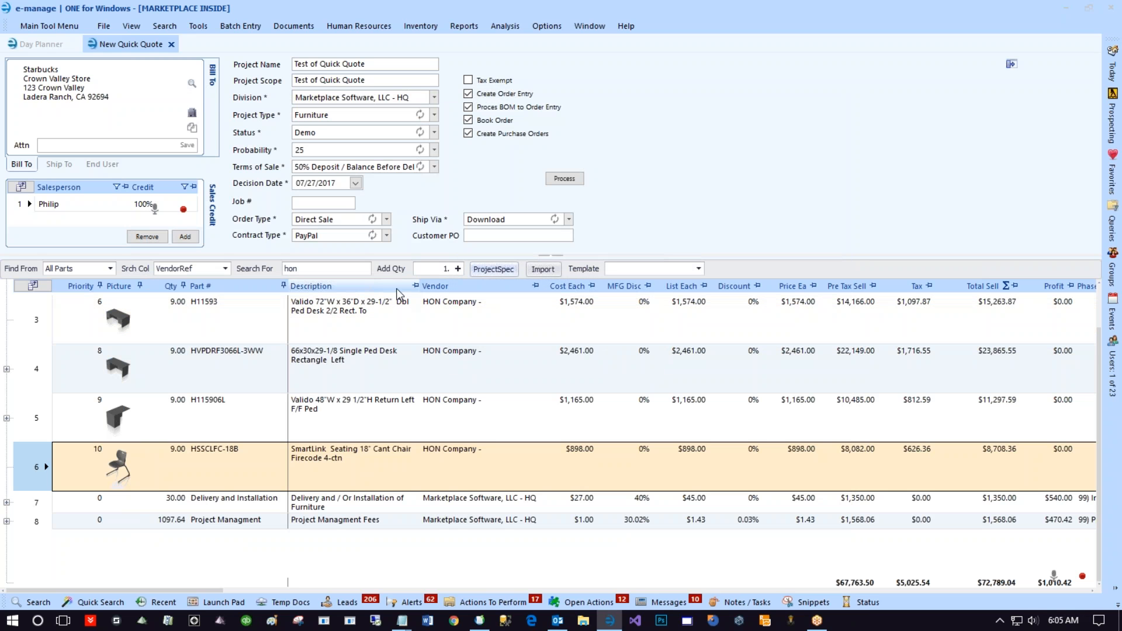
pyautogui.scroll(-5, 304, 358)
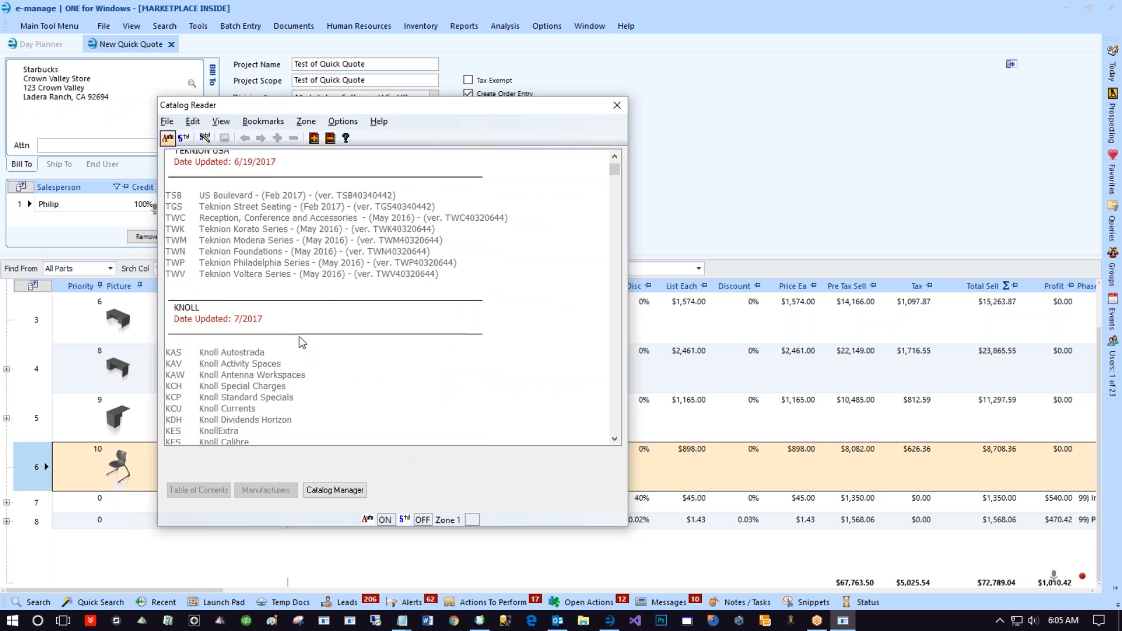
pyautogui.scroll(-15, 304, 358)
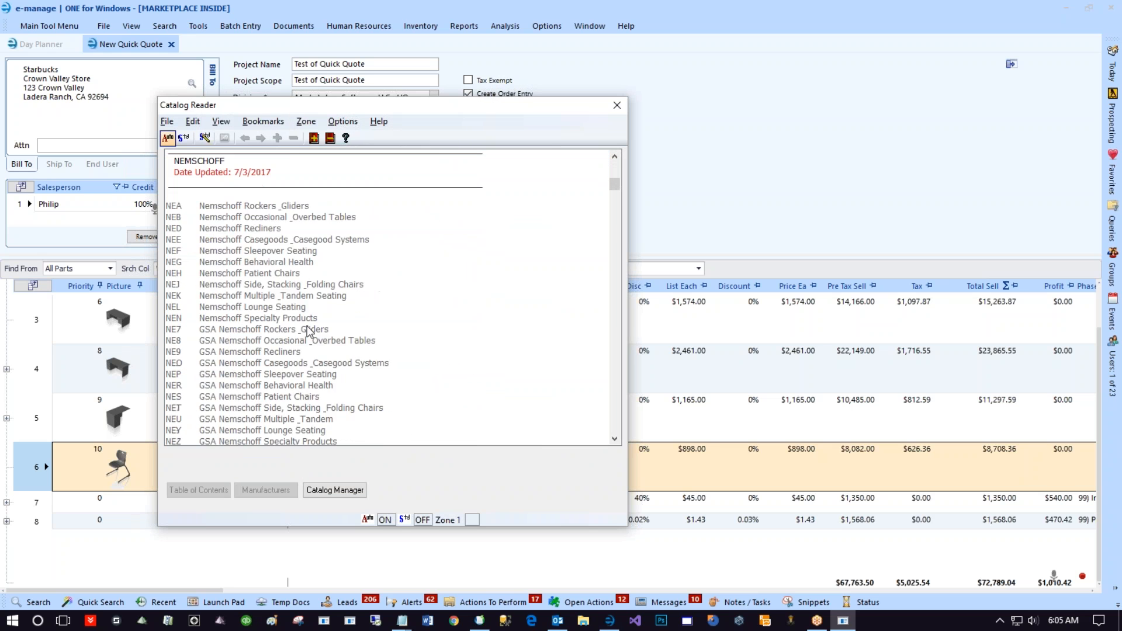
pyautogui.scroll(-15, 310, 332)
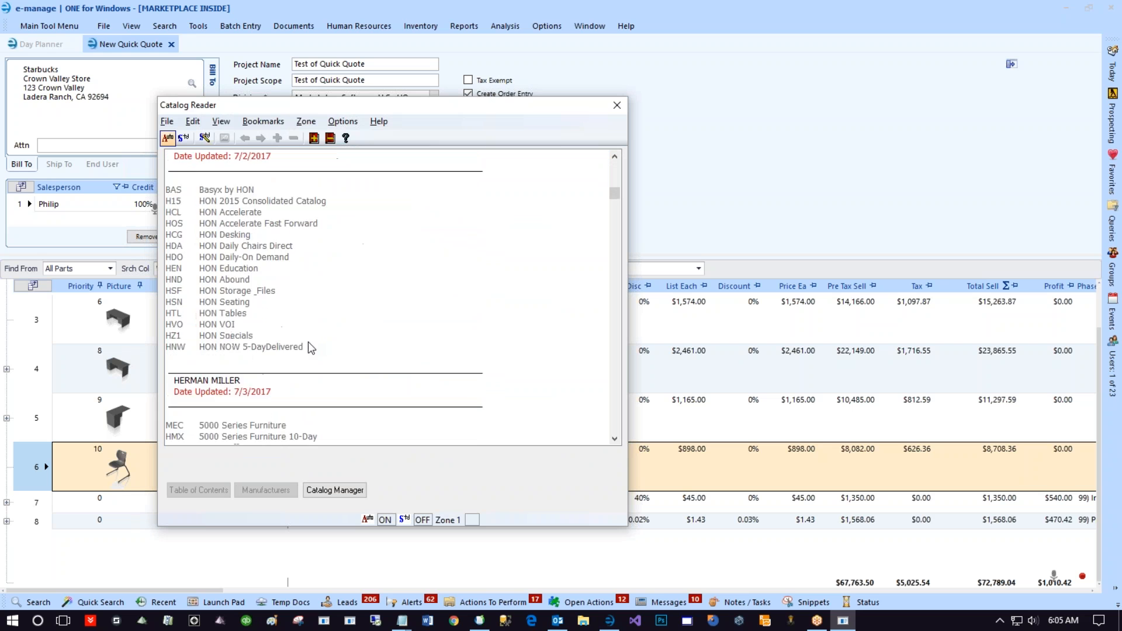
pyautogui.scroll(-15, 315, 344)
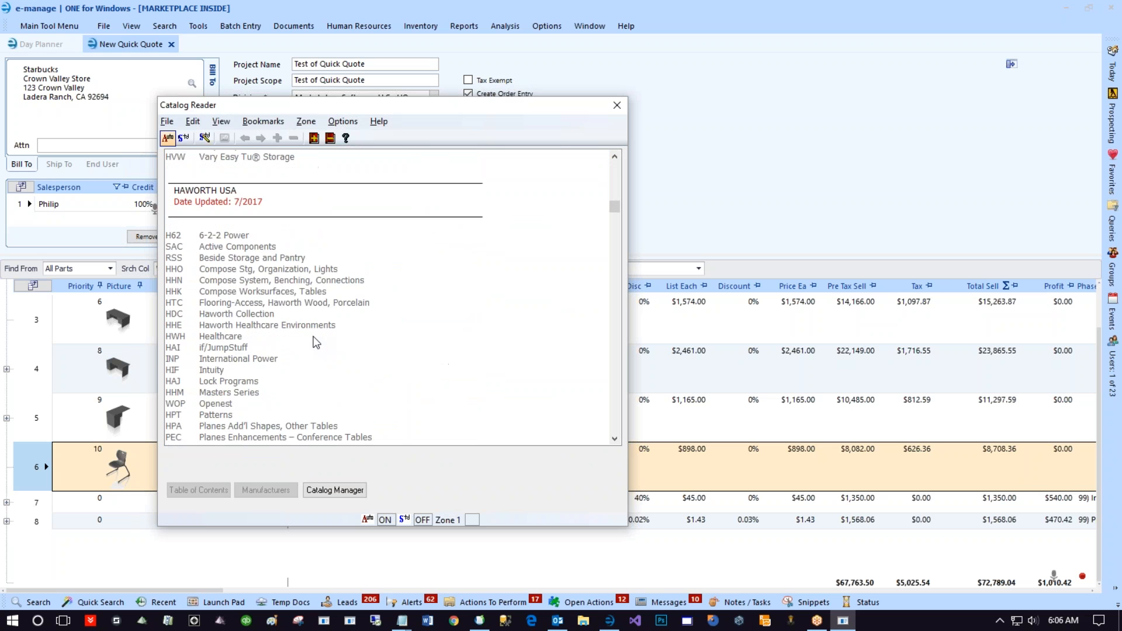
pyautogui.scroll(-4, 315, 333)
pyautogui.scroll(13, 315, 327)
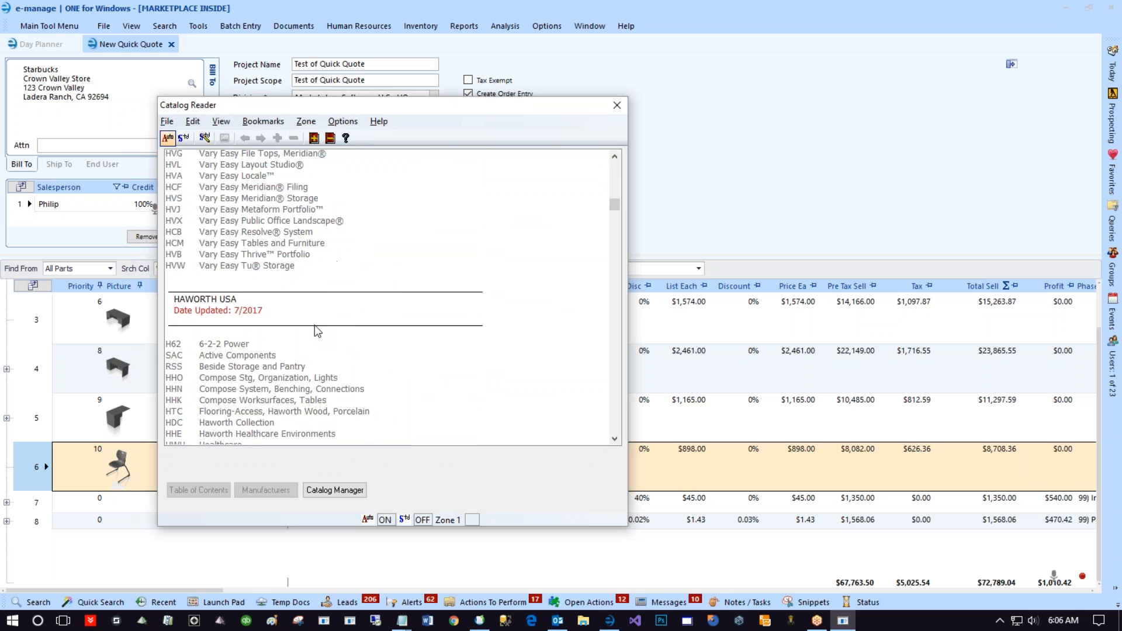
pyautogui.scroll(2, 318, 324)
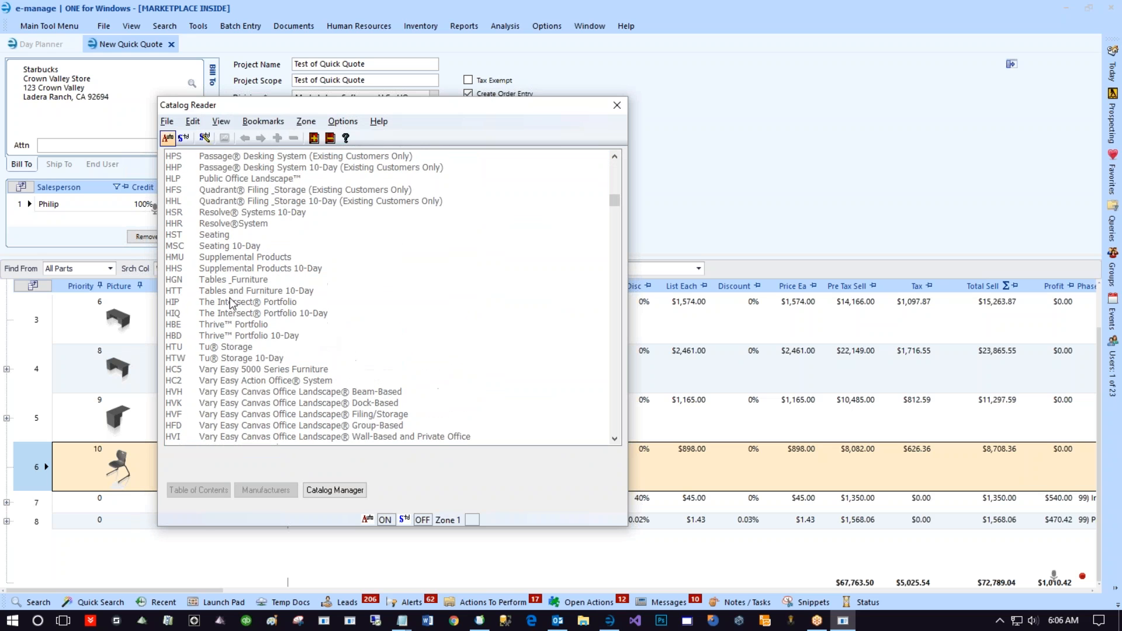
pyautogui.doubleClick(227, 236)
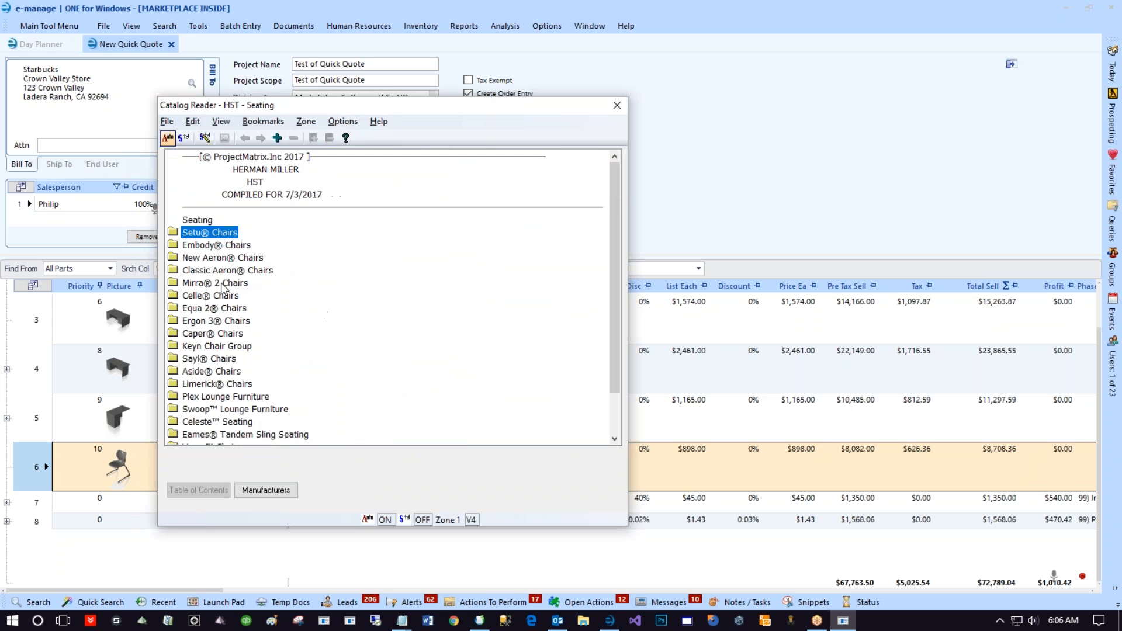
# - Find the Celle work chair CJ111AACC with low-height range, standard tilt, adjustable arms and cellular suspension seat and back
pyautogui.doubleClick(215, 295)
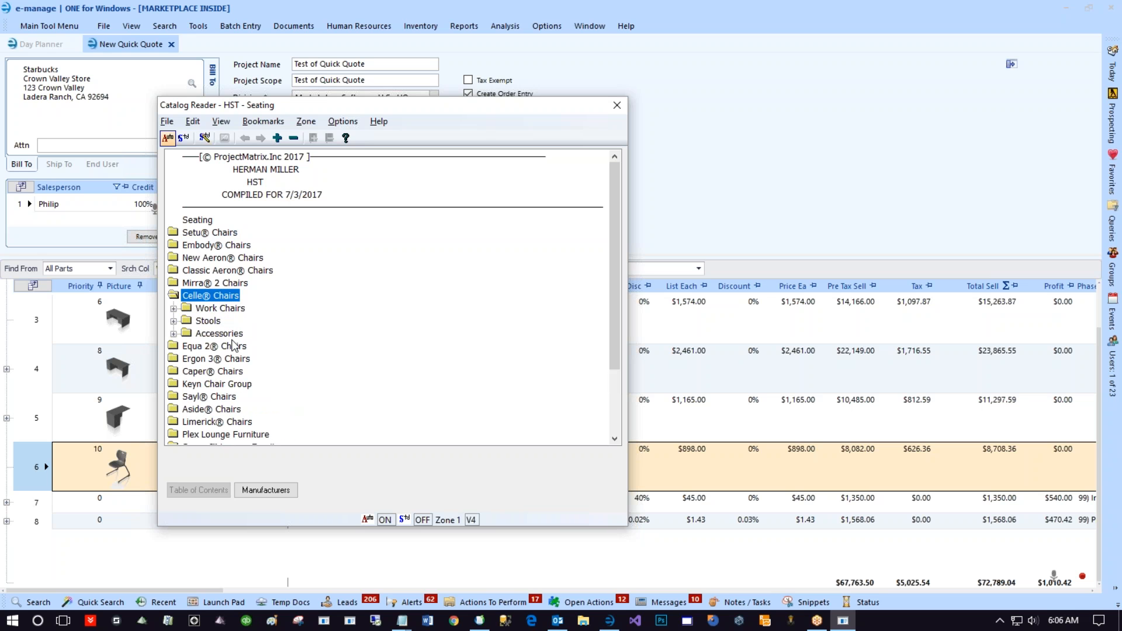
pyautogui.doubleClick(220, 308)
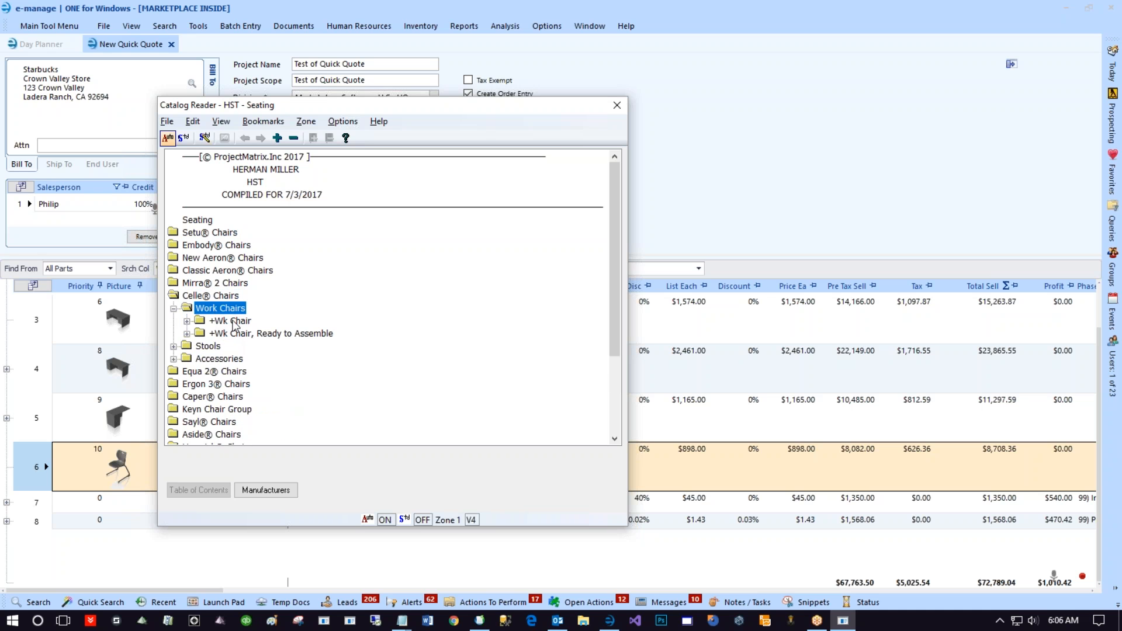
pyautogui.doubleClick(234, 323)
pyautogui.doubleClick(249, 335)
pyautogui.click(275, 350)
pyautogui.doubleClick(275, 349)
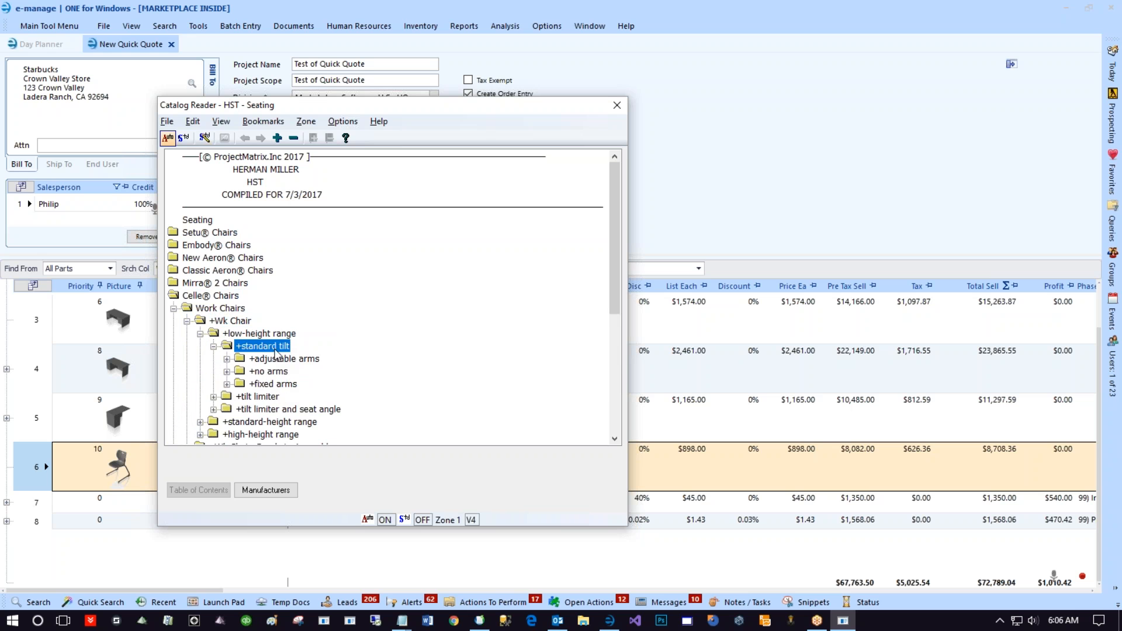
pyautogui.doubleClick(288, 359)
pyautogui.doubleClick(310, 373)
pyautogui.doubleClick(309, 384)
pyautogui.doubleClick(333, 397)
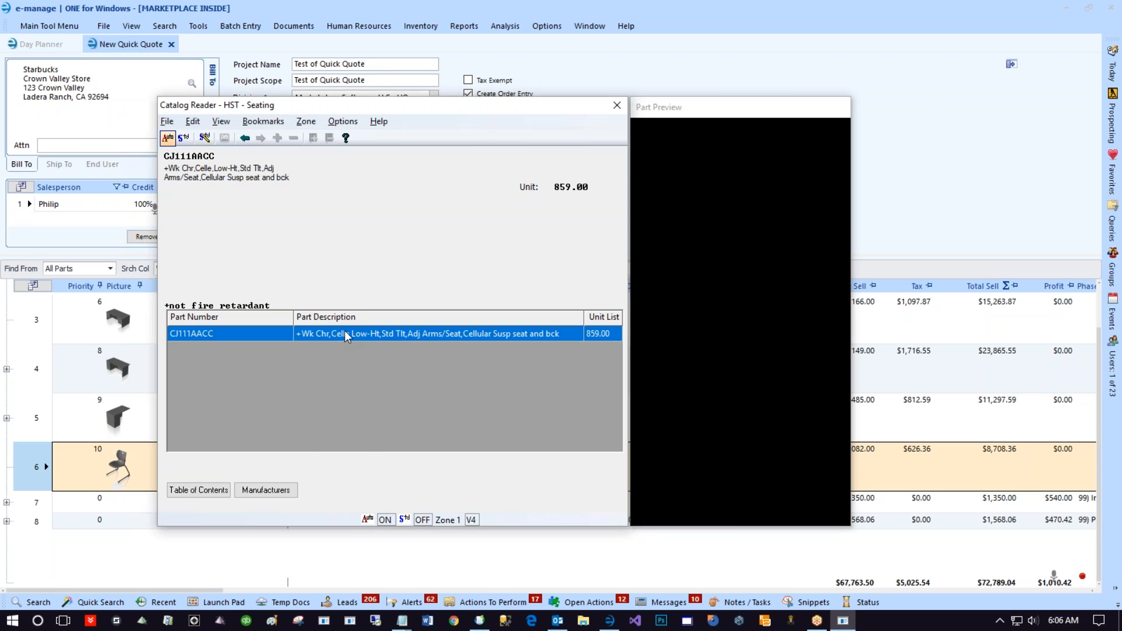
# - Configure chair CJ111AACC with no additional support, brownstone base/frame and 2 1/2" hard carpet casters, and accept it into the quote
pyautogui.doubleClick(345, 330)
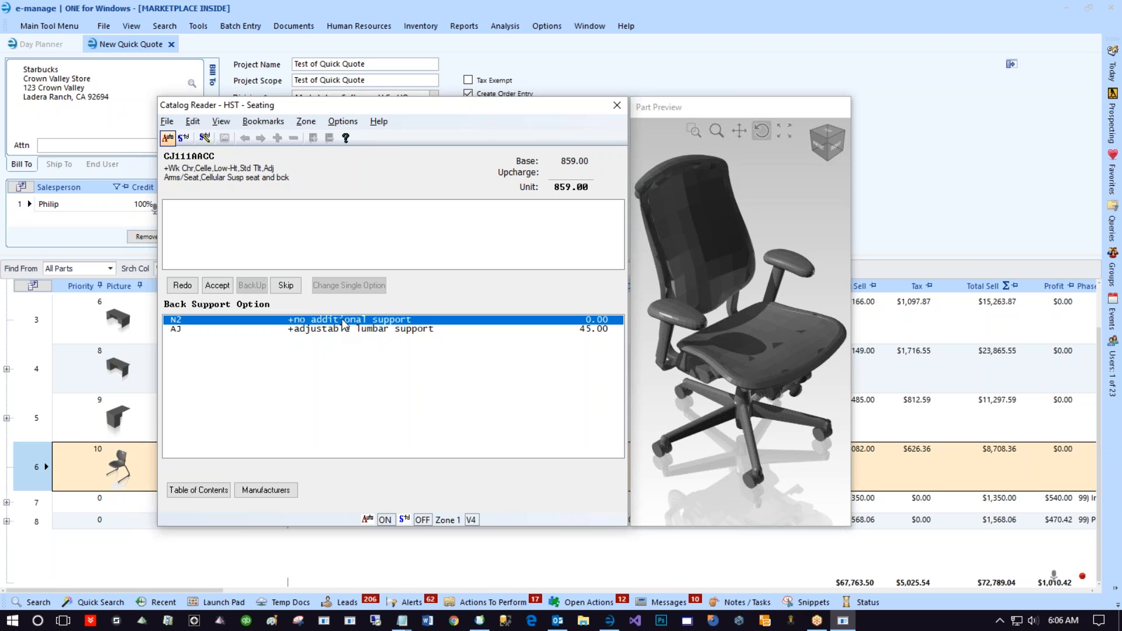
pyautogui.doubleClick(344, 321)
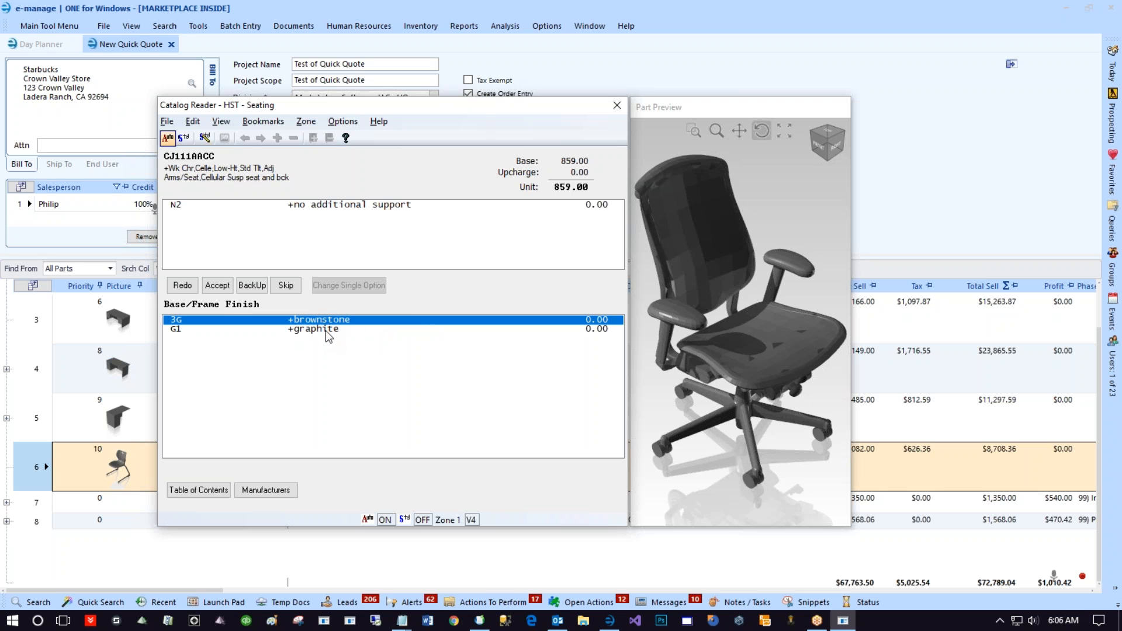
pyautogui.doubleClick(329, 322)
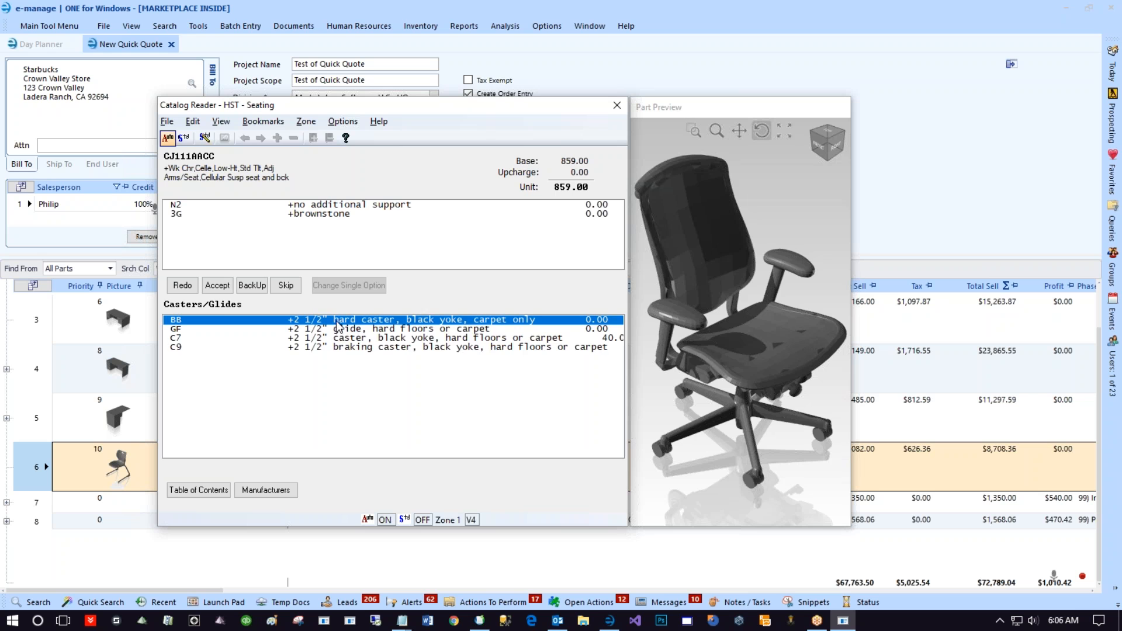
pyautogui.doubleClick(337, 323)
pyautogui.click(218, 285)
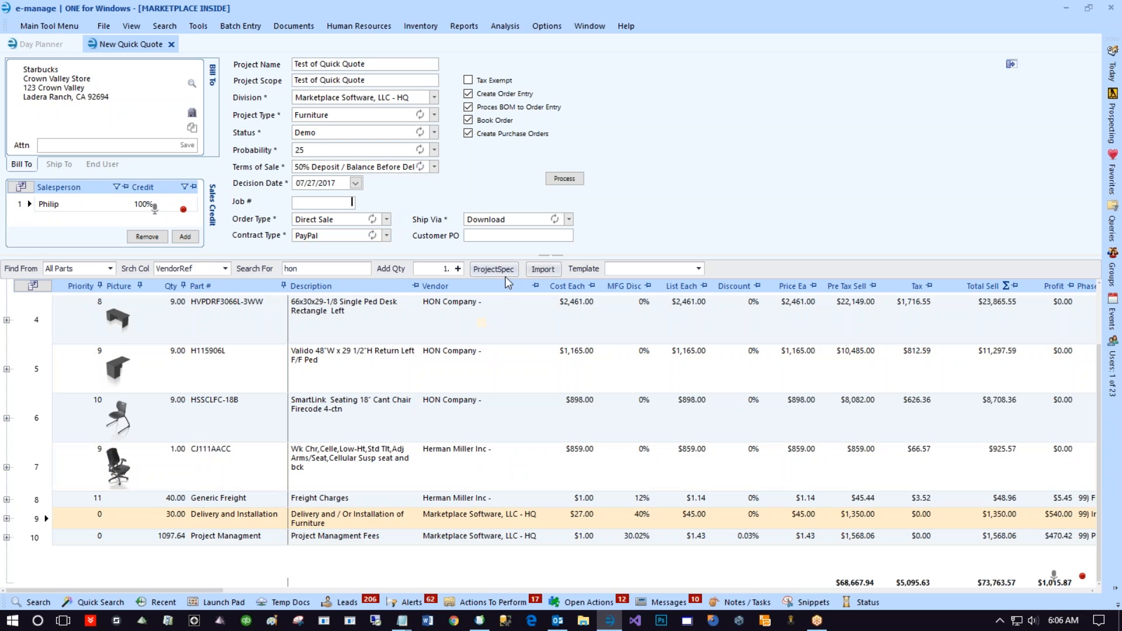
# - Start importing quick quote items from an outside source with OFDA XML as the import type
pyautogui.click(542, 270)
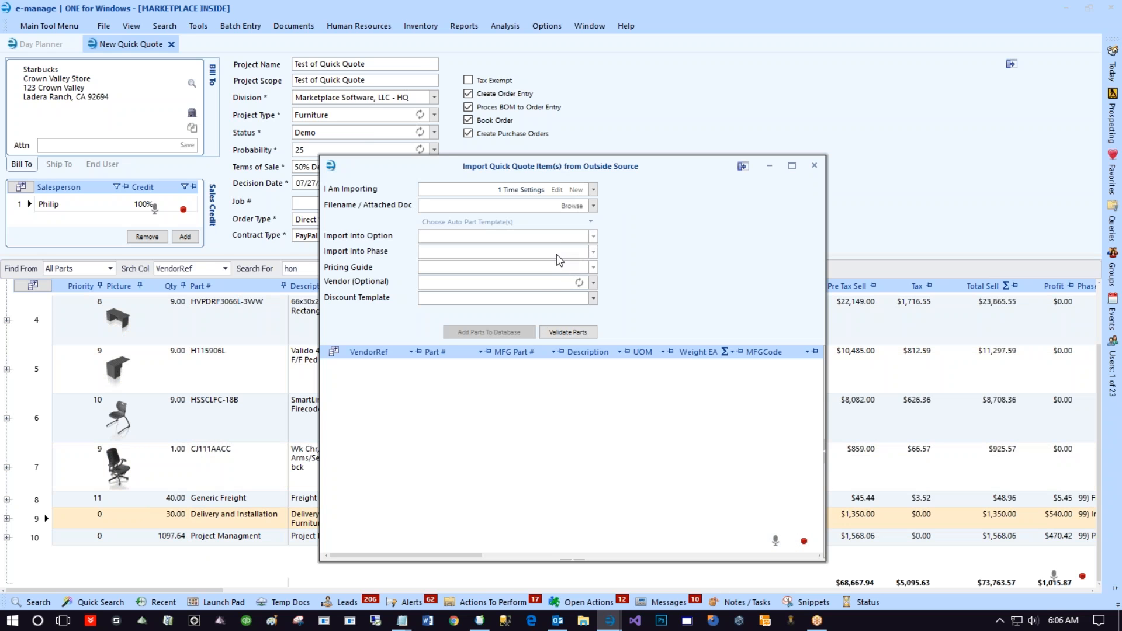
pyautogui.click(593, 191)
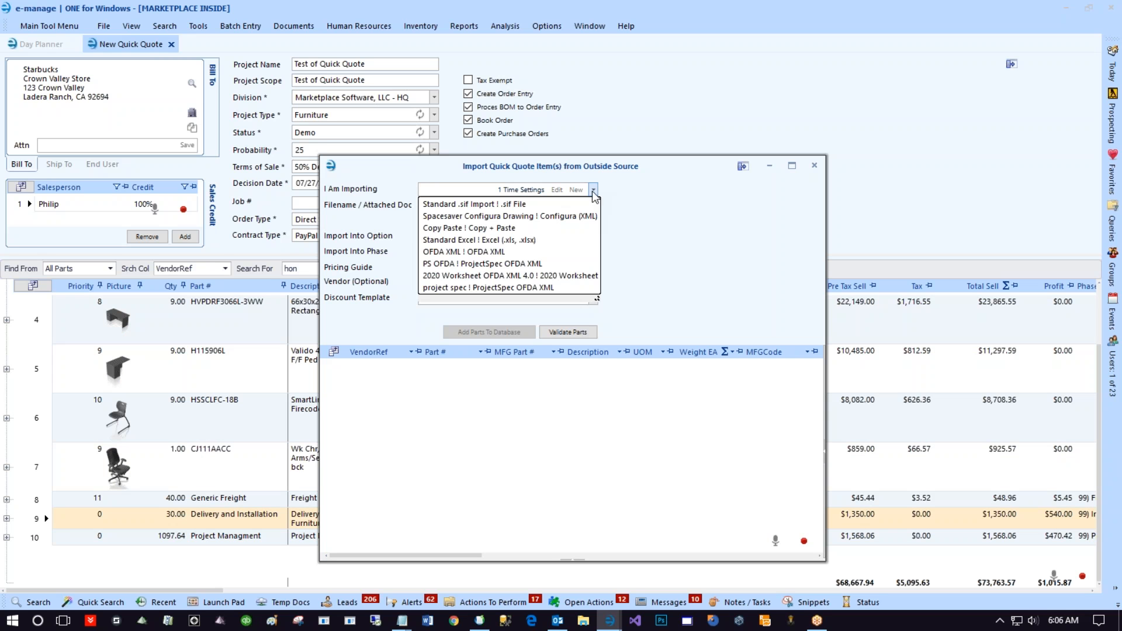
pyautogui.click(514, 256)
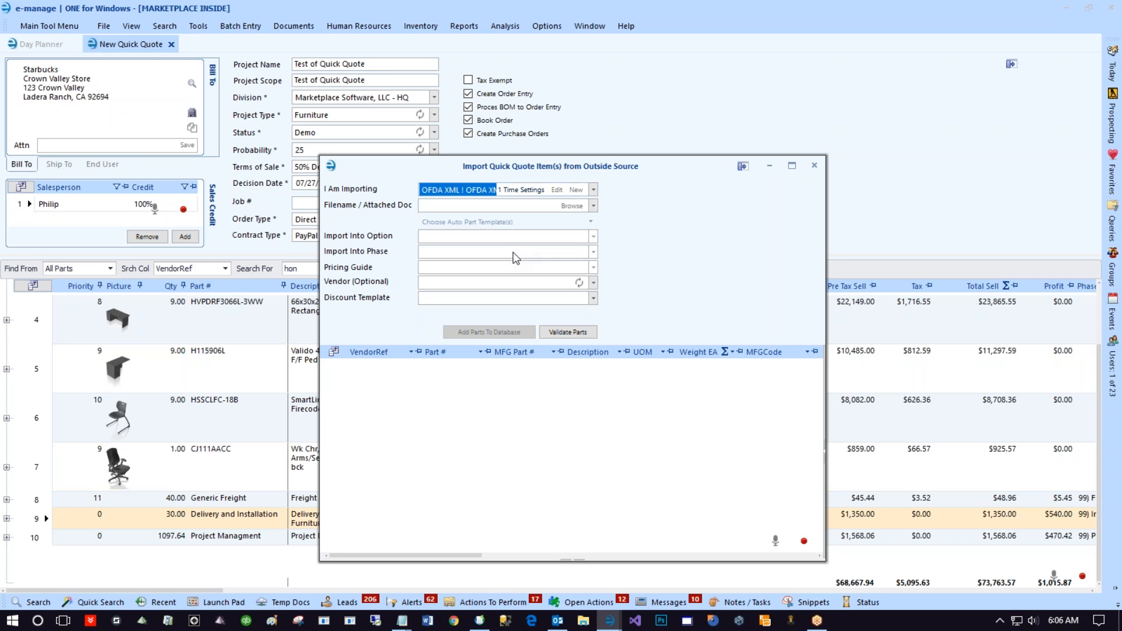
# - Choose 2017-01-11 (Nassau County 4th Pct.) AIS.xml from the new bom testing files folder and validate its parts into the quote
pyautogui.click(572, 206)
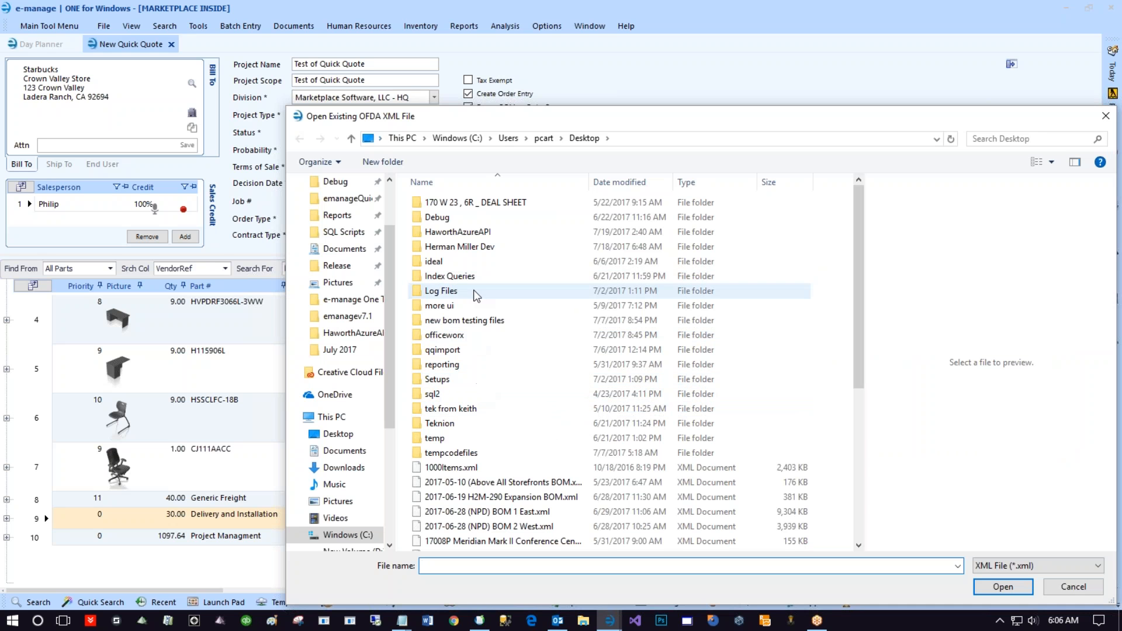
pyautogui.click(454, 323)
pyautogui.doubleClick(454, 323)
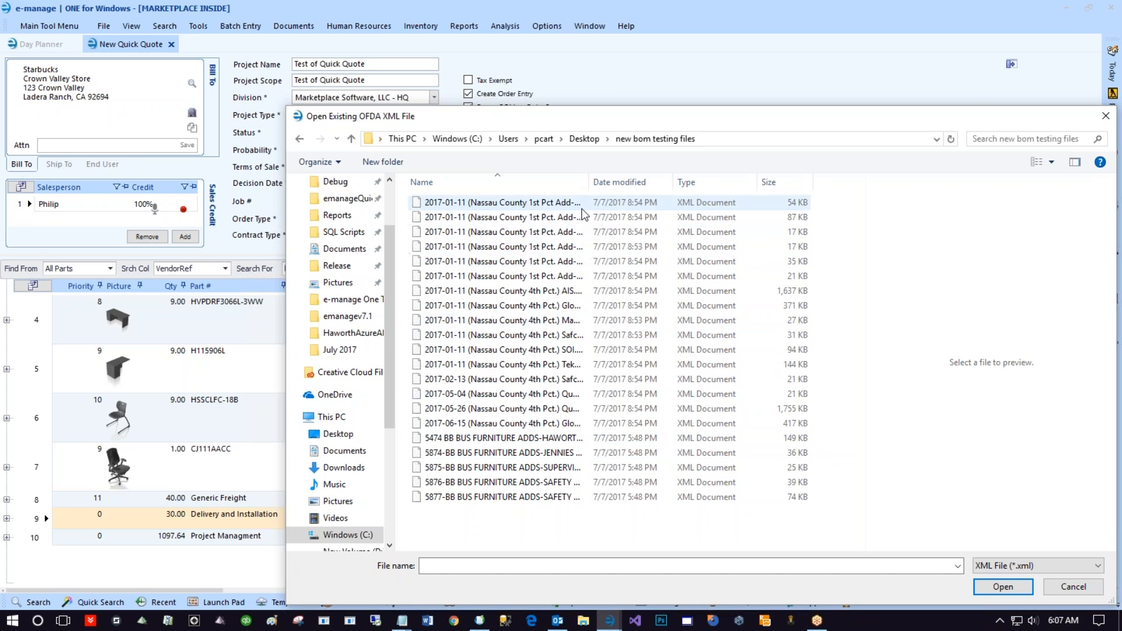
pyautogui.click(525, 293)
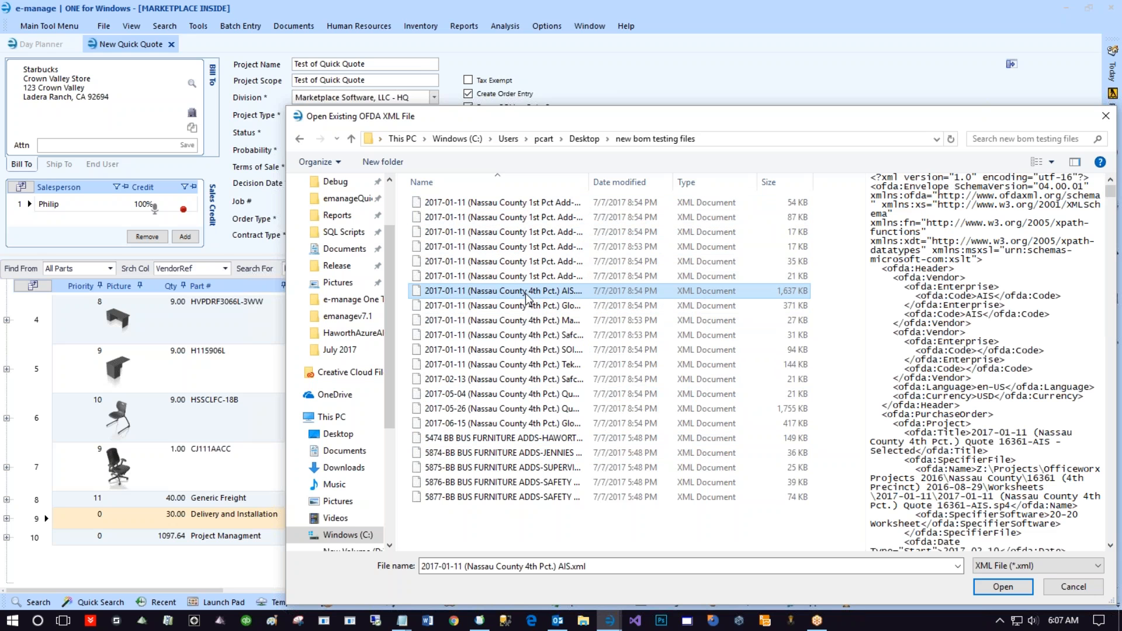
pyautogui.doubleClick(525, 293)
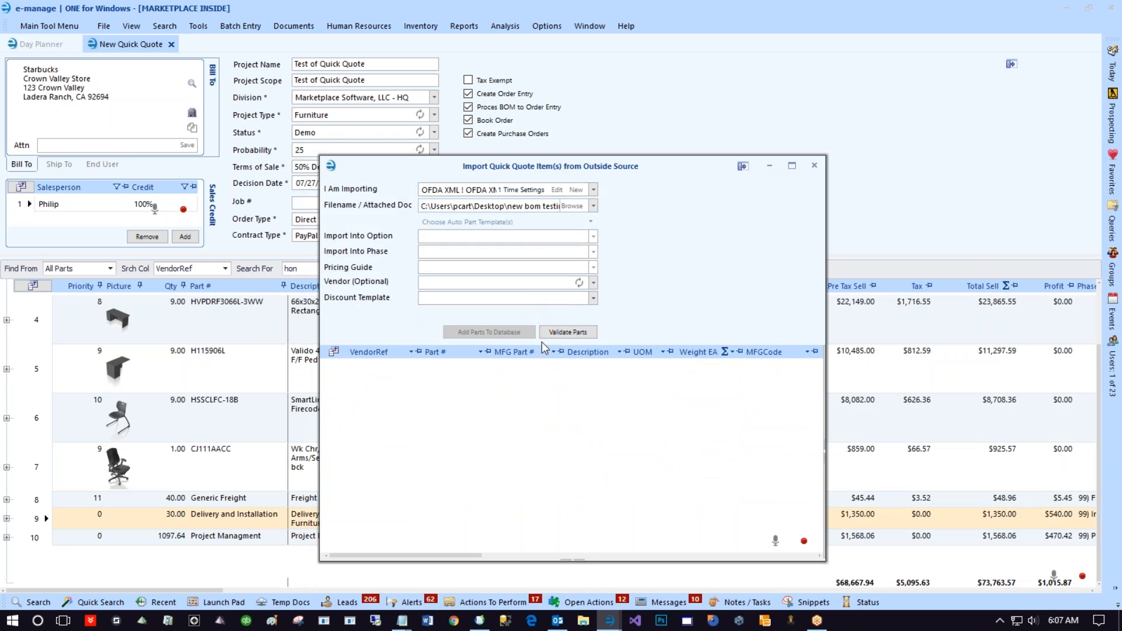
pyautogui.click(570, 331)
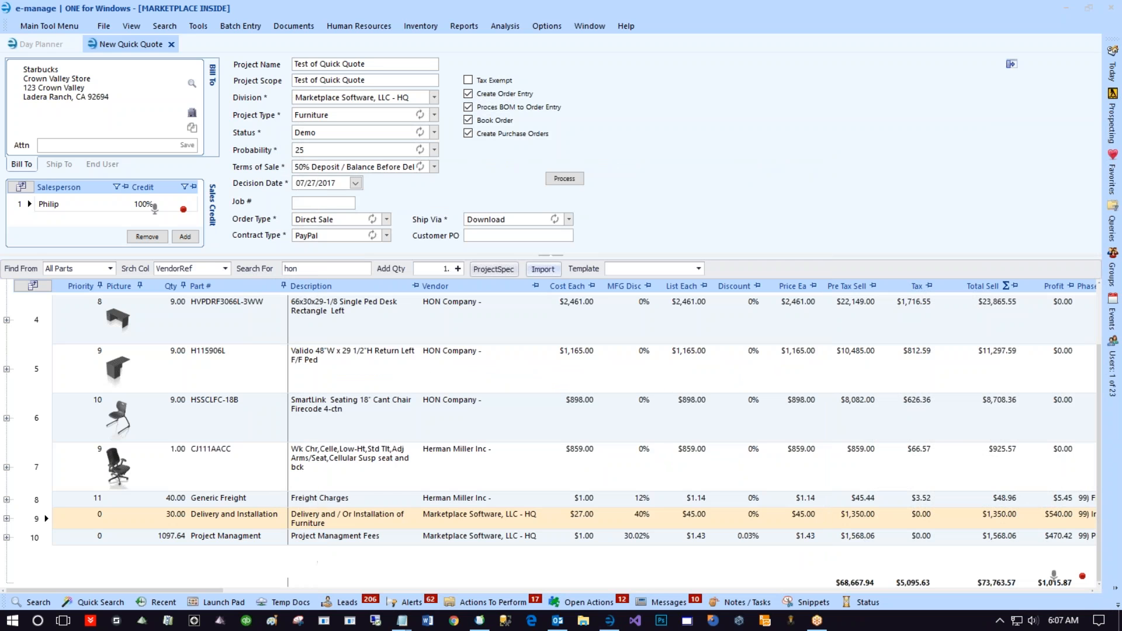
# - Review the imported part lines, including their quantities, vendors, discounts and prices
pyautogui.scroll(-10, 364, 468)
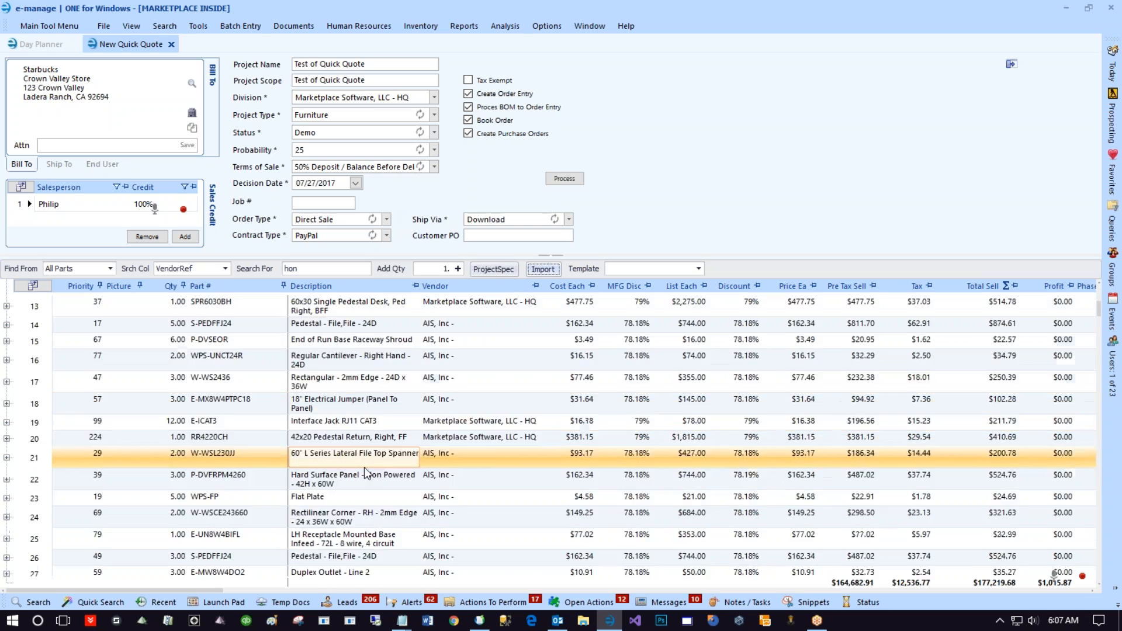
pyautogui.scroll(-16, 364, 471)
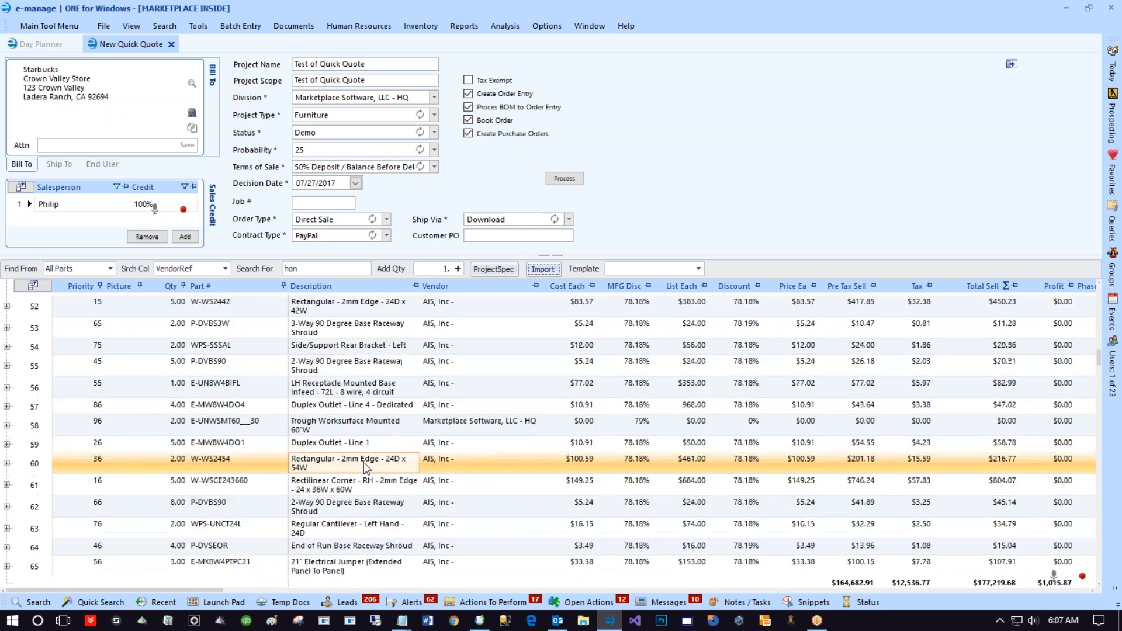
pyautogui.scroll(-17, 361, 475)
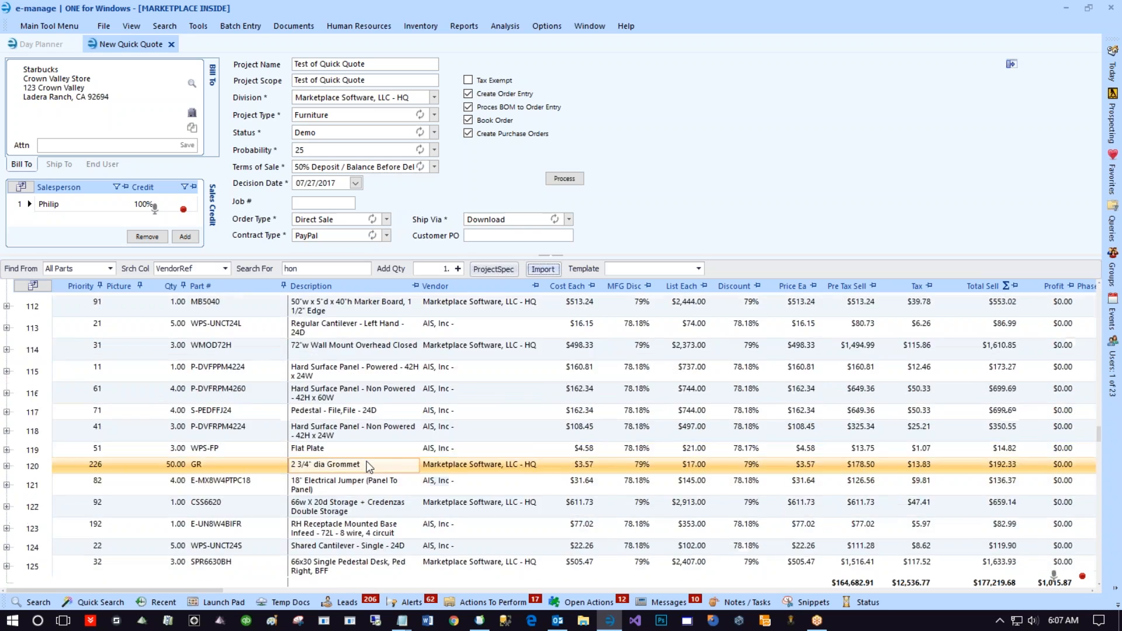
pyautogui.scroll(-20, 367, 468)
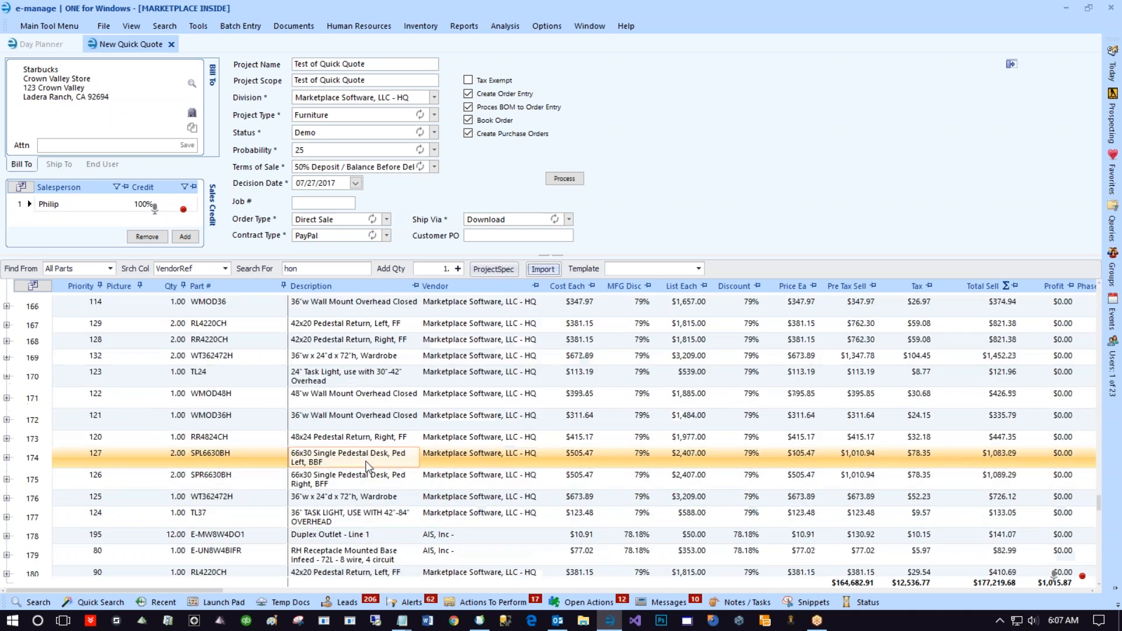
# - Look through the quote lines down to the freight, installation and project management entries and back up to the first part
pyautogui.scroll(-11, 359, 476)
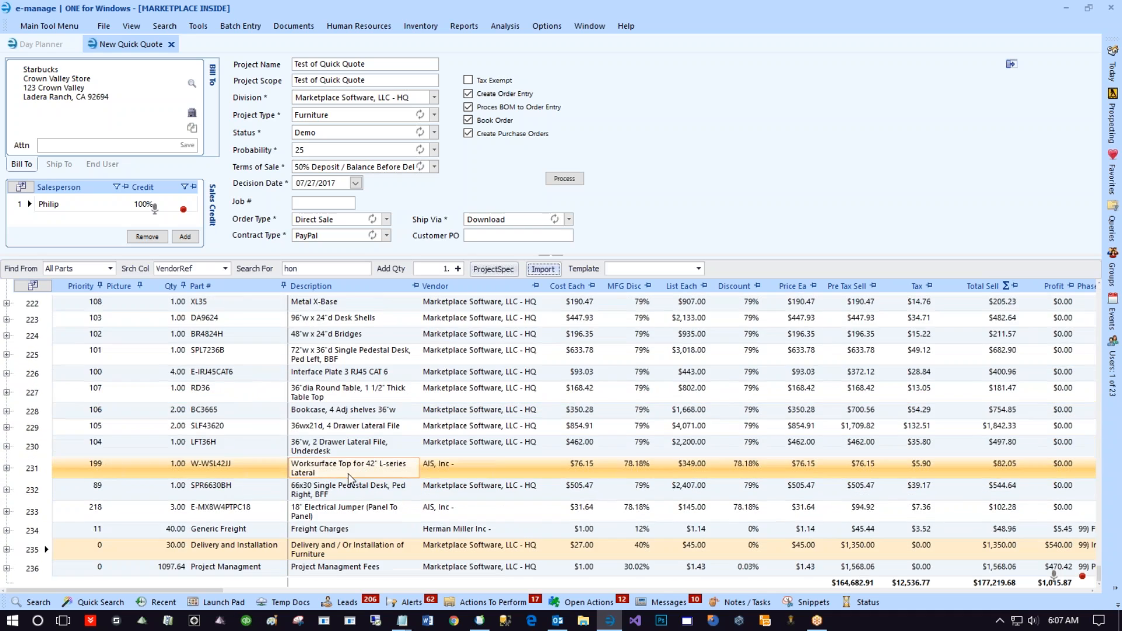
pyautogui.scroll(20, 349, 479)
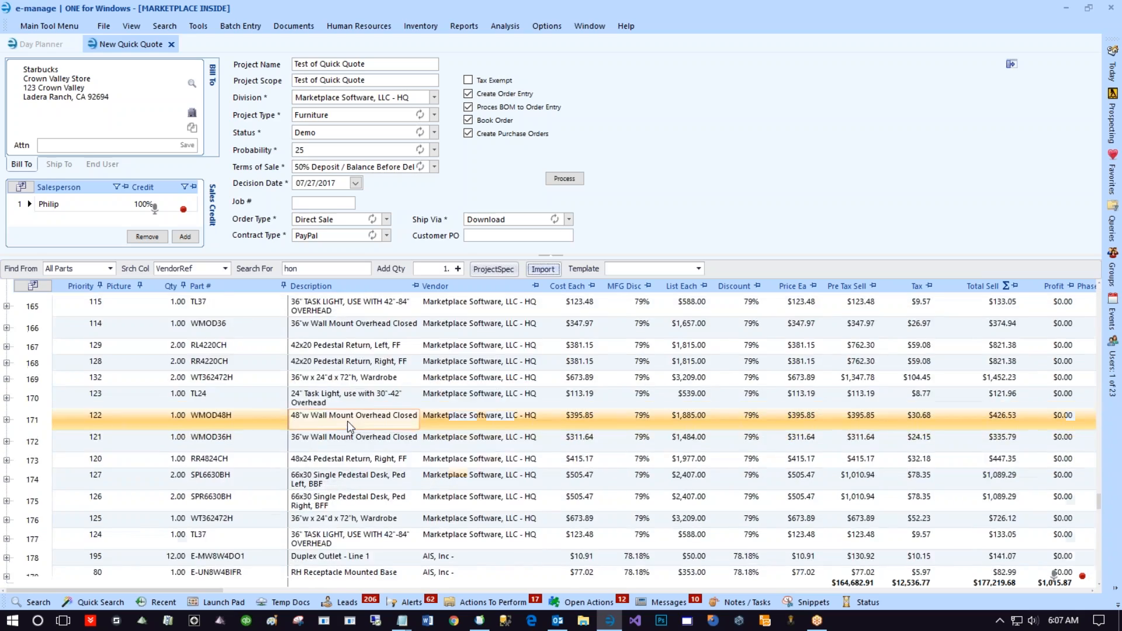
pyautogui.scroll(20, 354, 386)
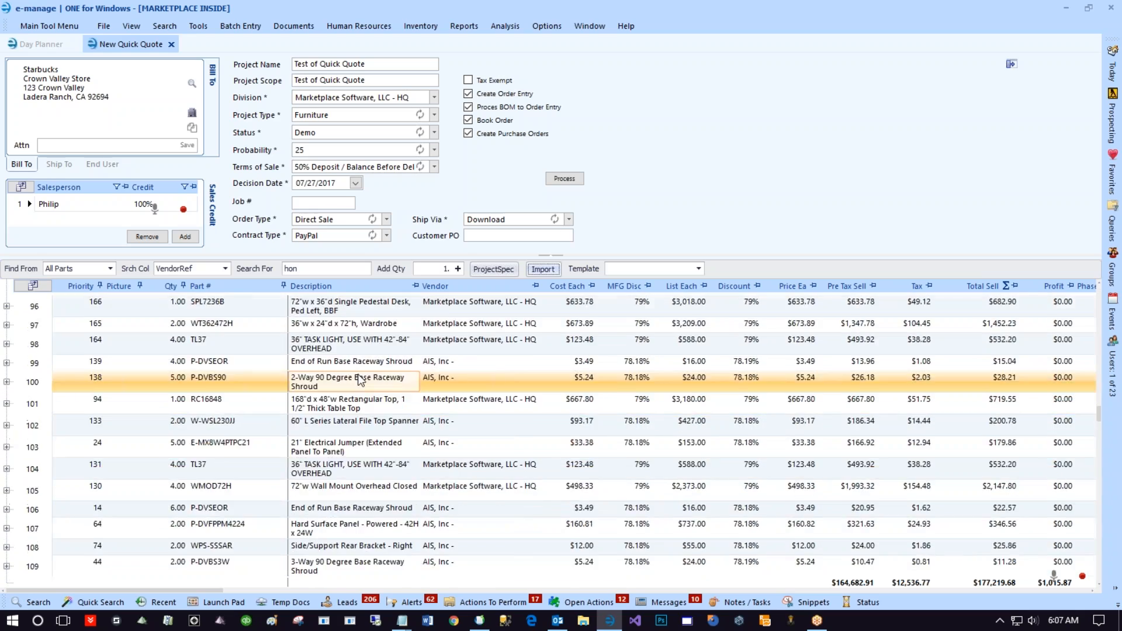
pyautogui.scroll(20, 360, 369)
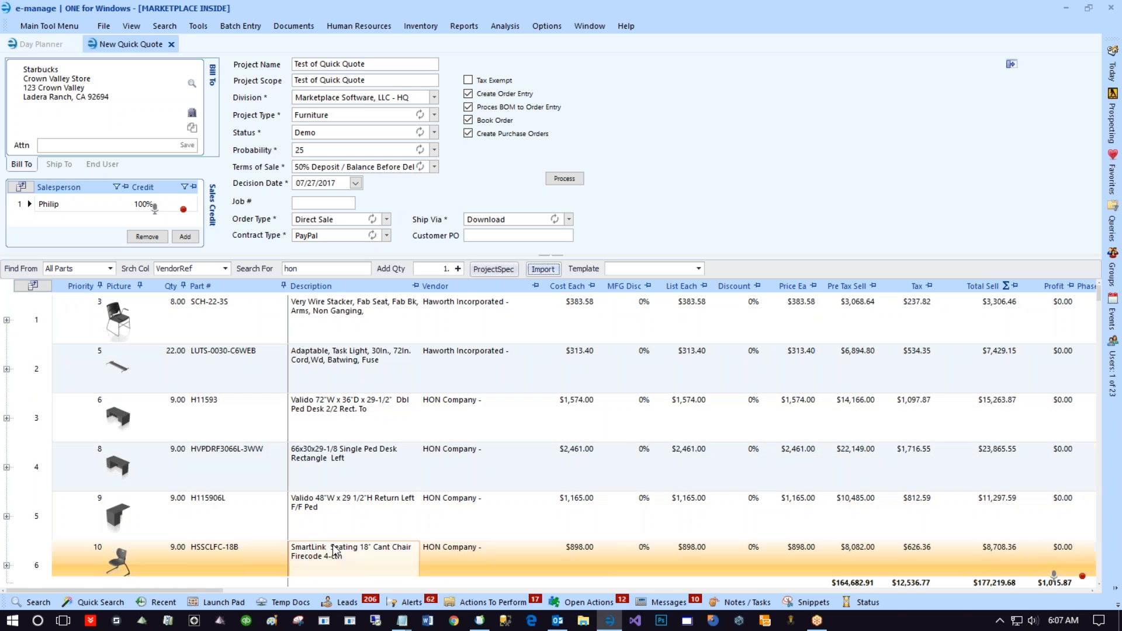
# - List the phases available for part SCH-22-3S without assigning one
pyautogui.moveTo(203, 589); pyautogui.dragTo(366, 596)
pyautogui.click(529, 323)
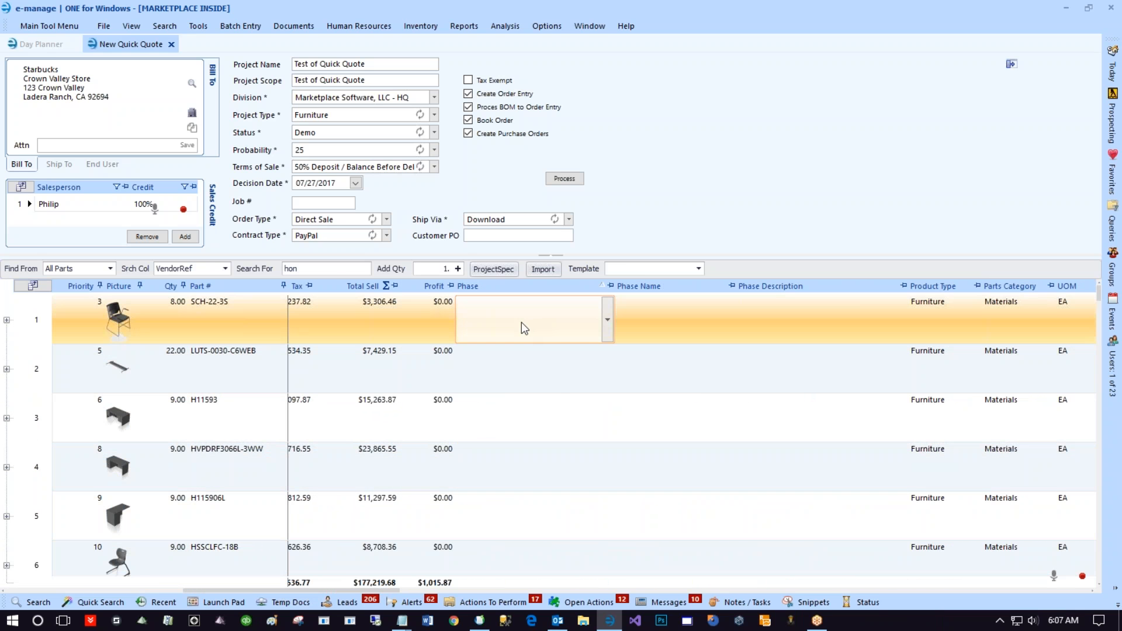
pyautogui.click(608, 320)
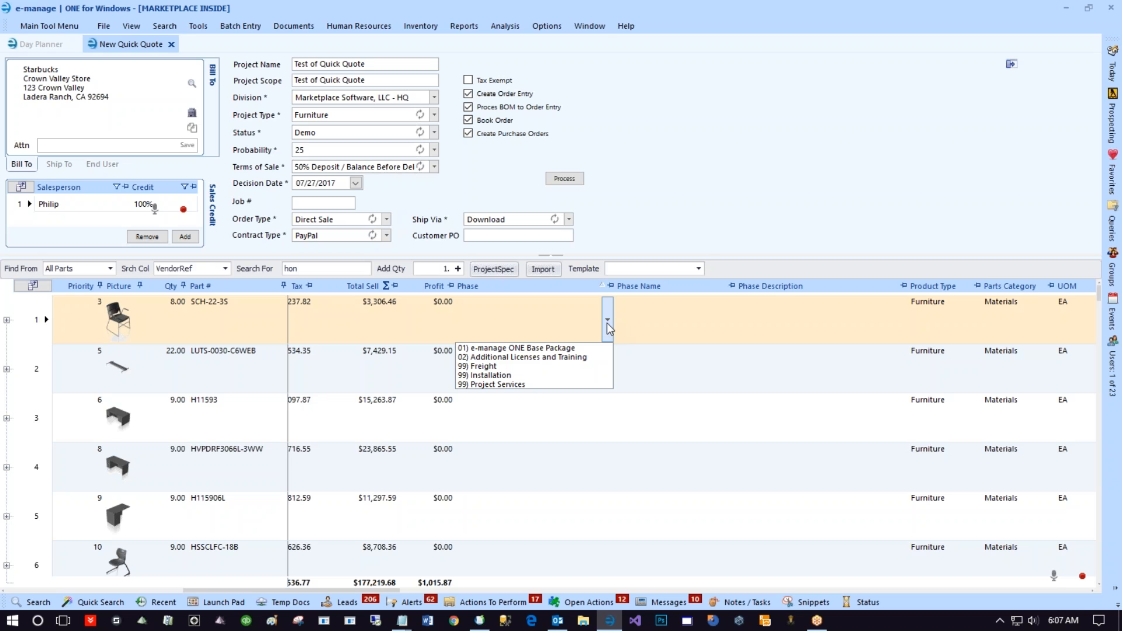
pyautogui.click(605, 324)
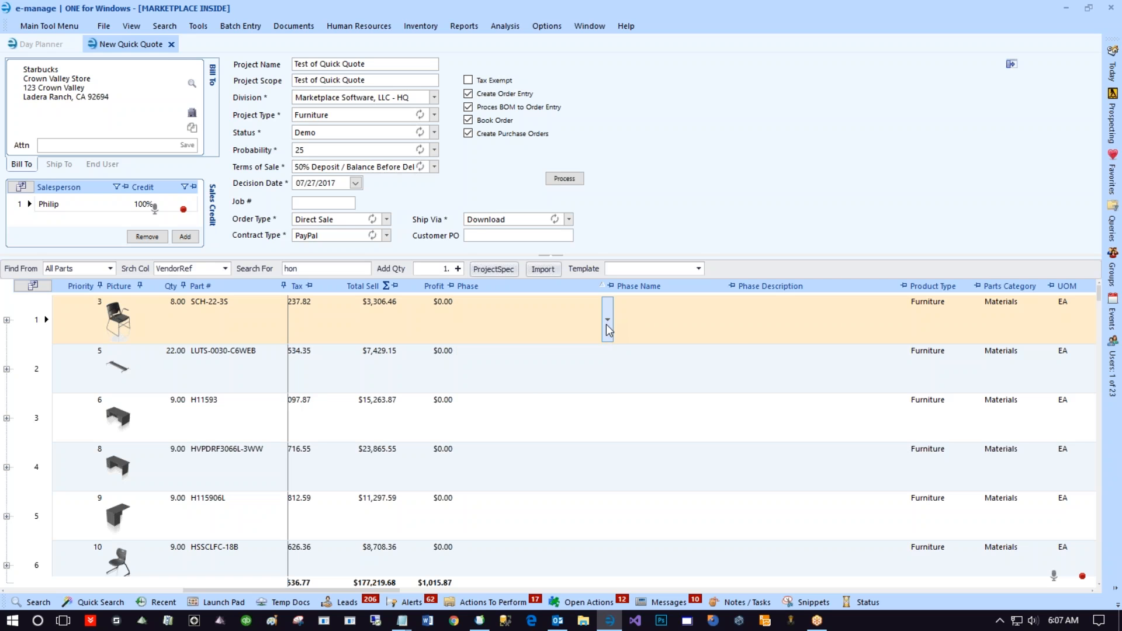
pyautogui.click(642, 327)
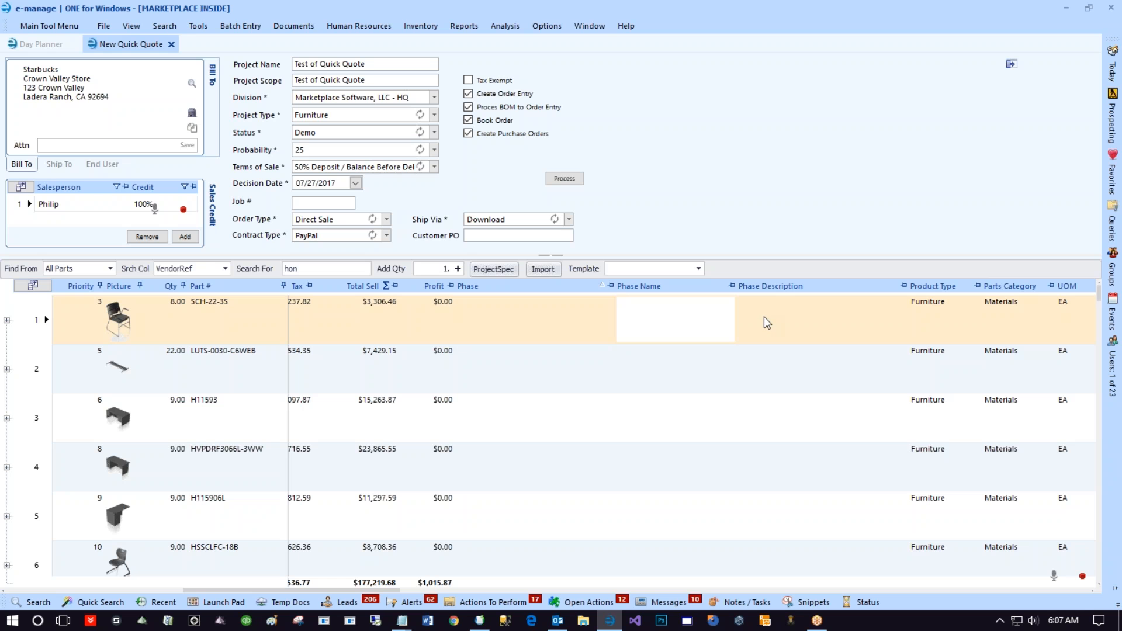
# - Examine the phase, phase name and phase description of the quote lines through to the last line
pyautogui.click(789, 312)
pyautogui.click(697, 307)
pyautogui.scroll(-8, 672, 374)
pyautogui.scroll(-14, 672, 374)
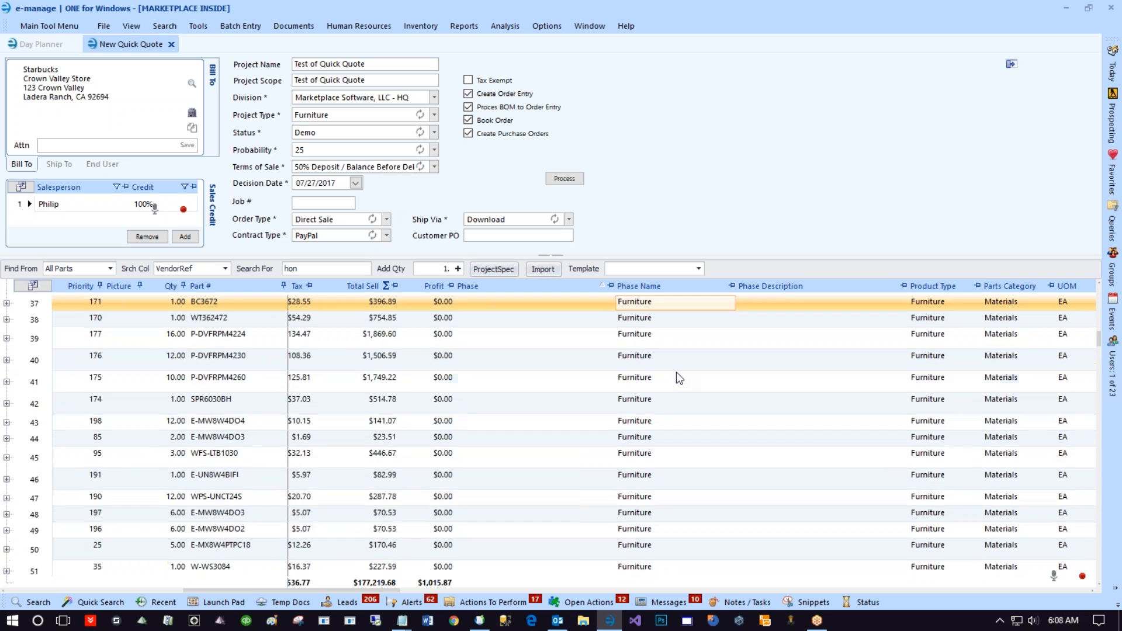
pyautogui.scroll(-20, 685, 374)
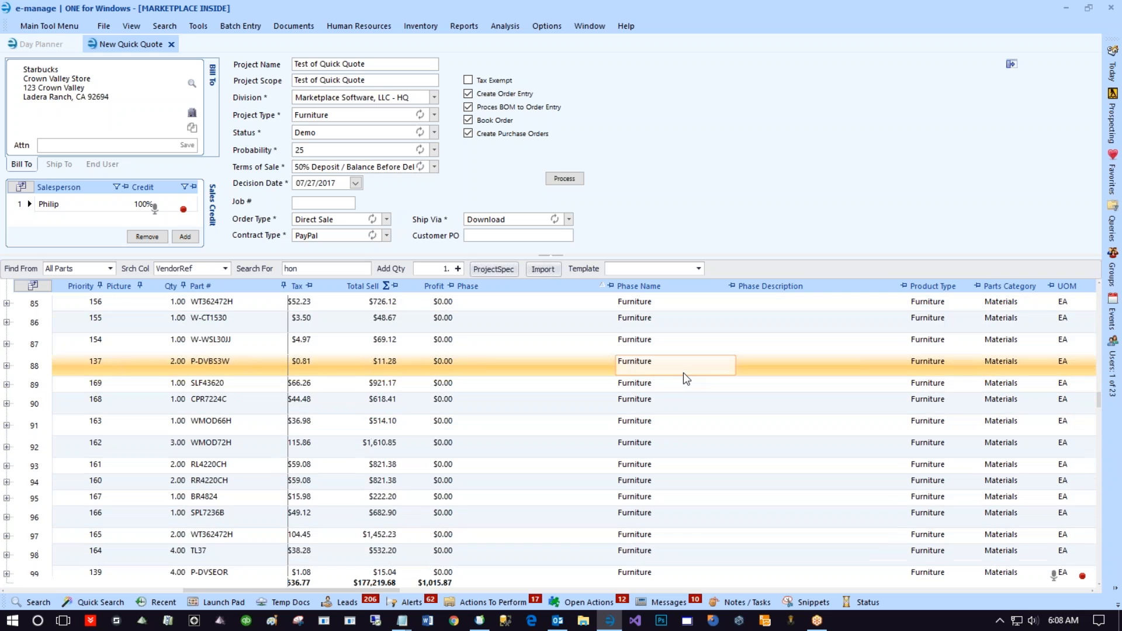
pyautogui.scroll(-20, 690, 381)
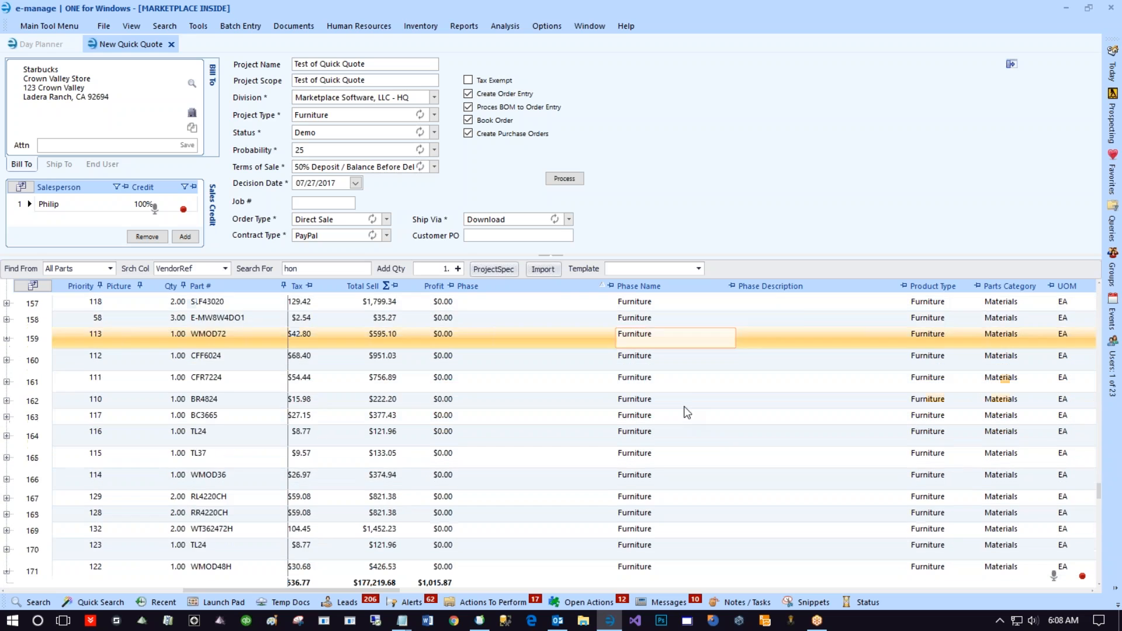
pyautogui.scroll(-2, 676, 415)
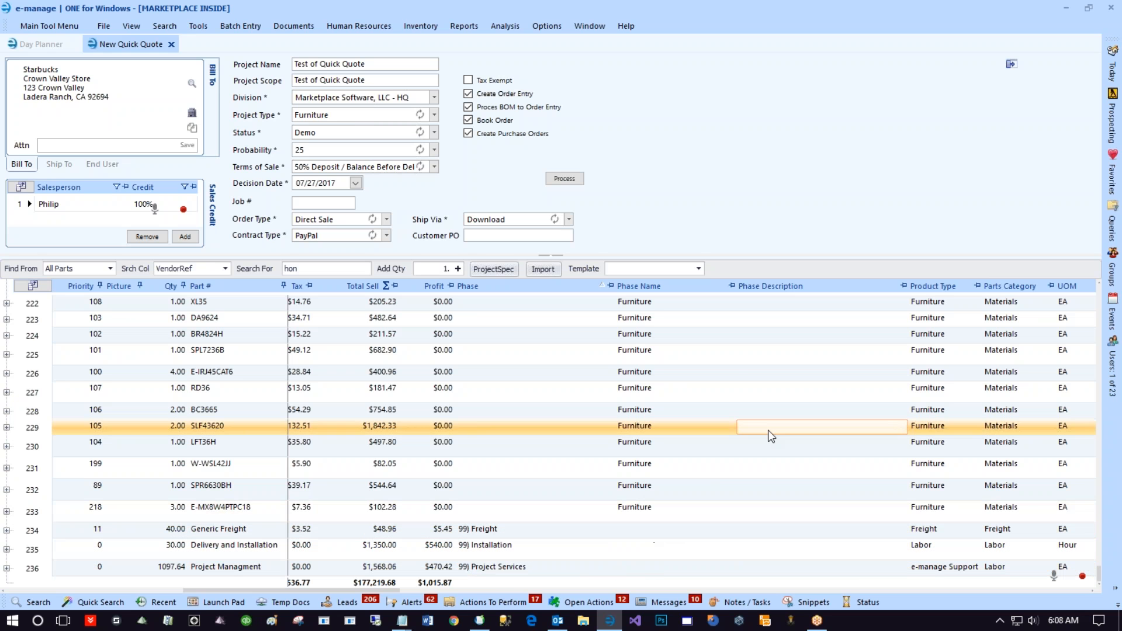
# - Display the parts available from Inventory and from My Top 25 Parts as search sources
pyautogui.moveTo(374, 589); pyautogui.dragTo(177, 580)
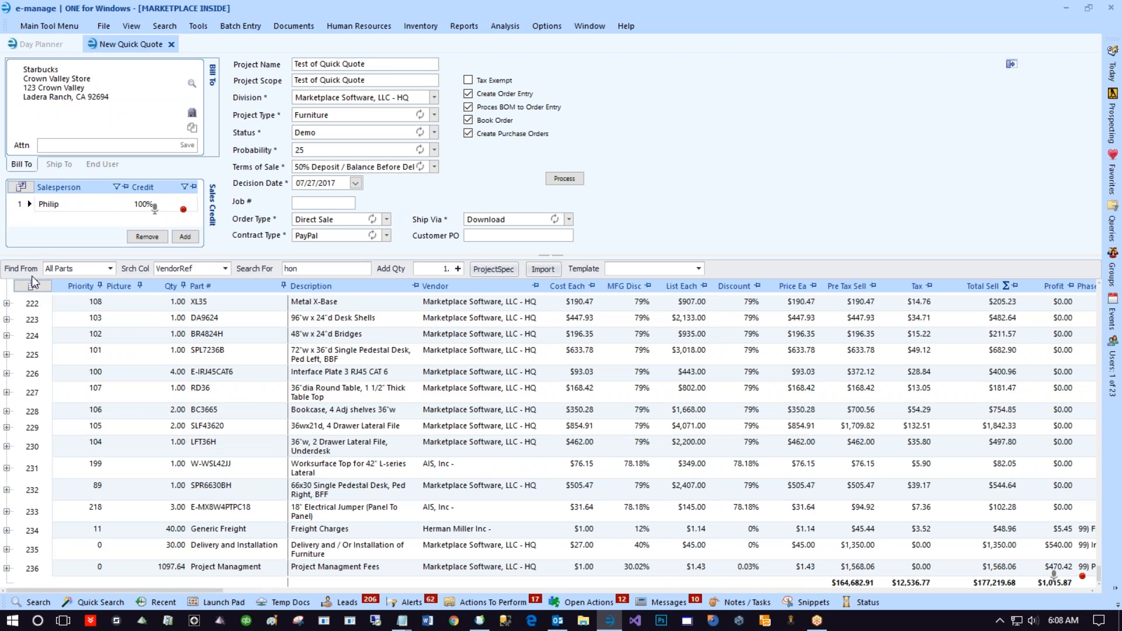
pyautogui.click(72, 269)
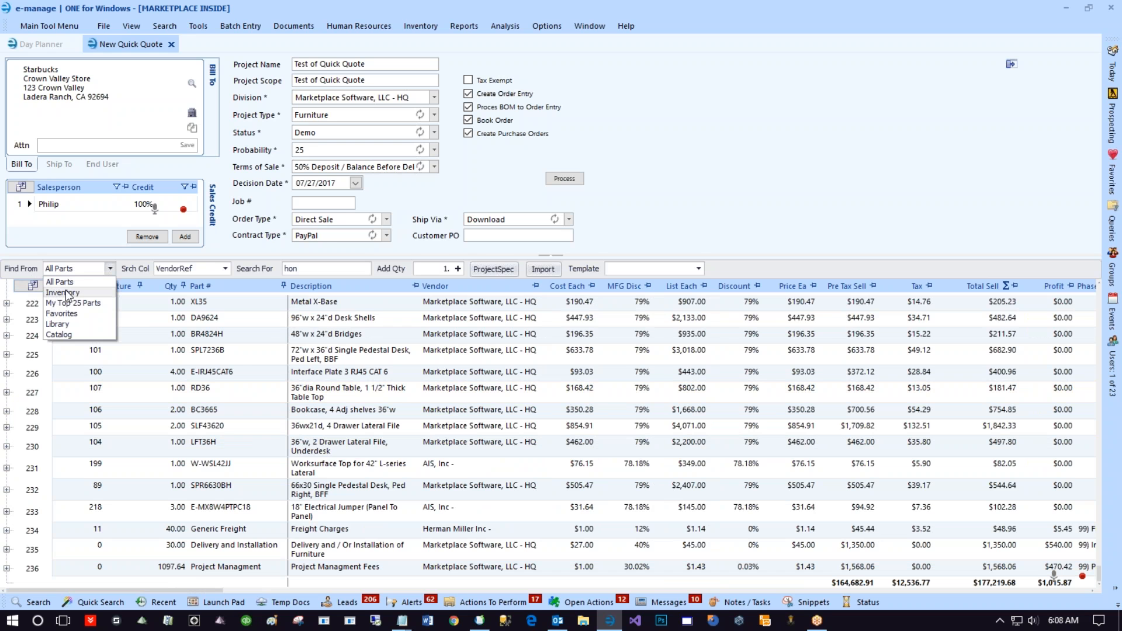
pyautogui.click(66, 292)
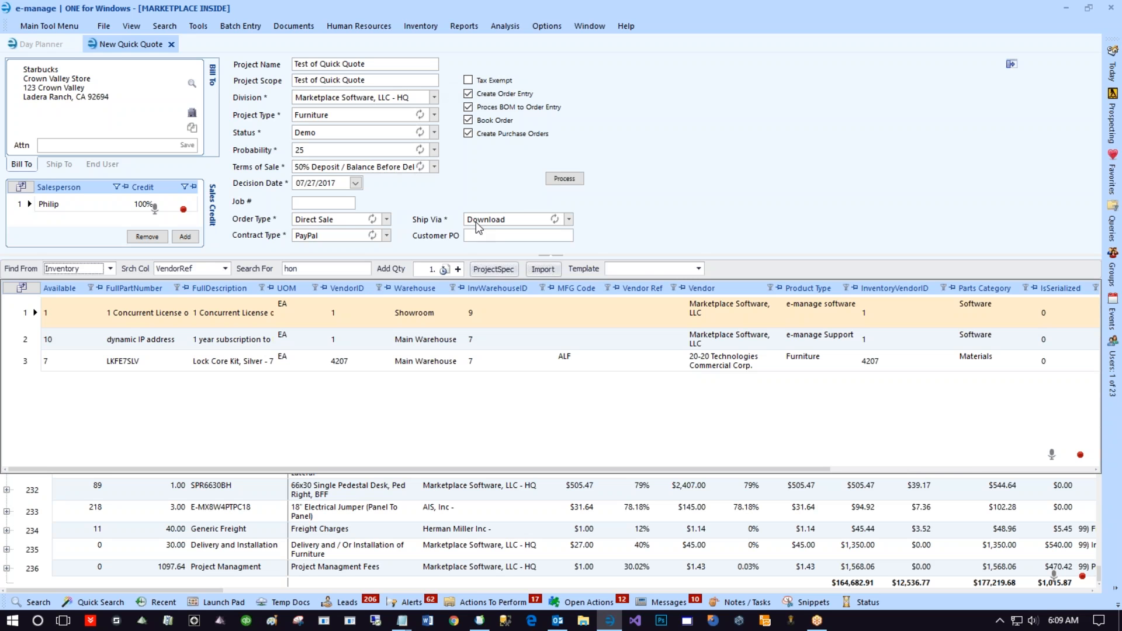
pyautogui.click(109, 268)
pyautogui.click(92, 303)
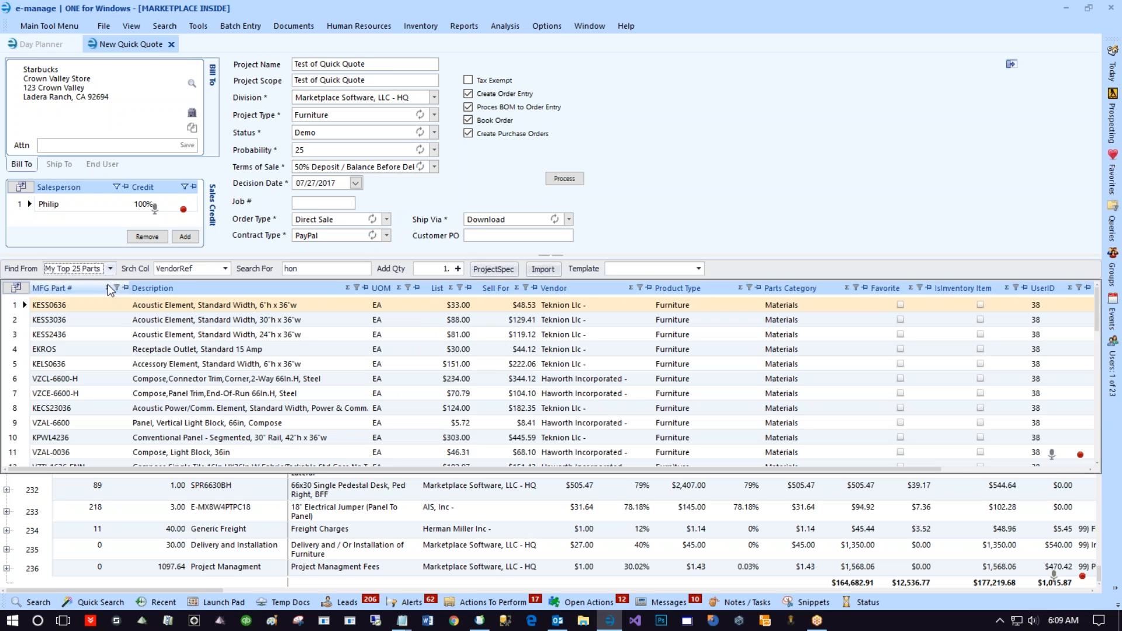
# - Display the parts in Favorites, Library and Catalog, and return the search source to All Parts
pyautogui.click(111, 268)
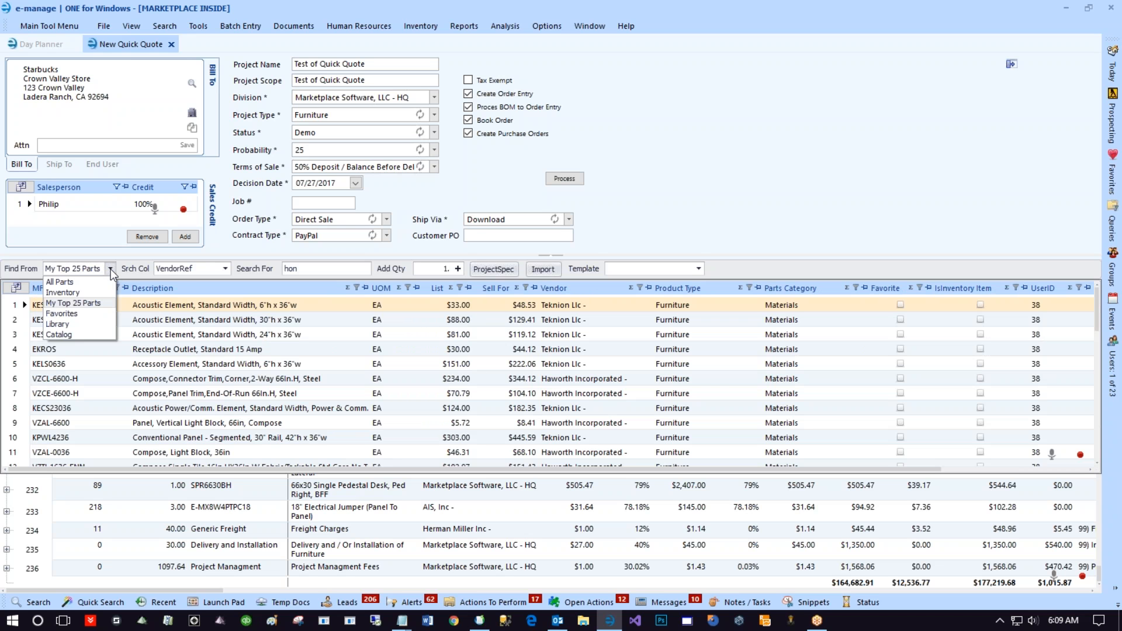
pyautogui.click(95, 314)
pyautogui.click(110, 269)
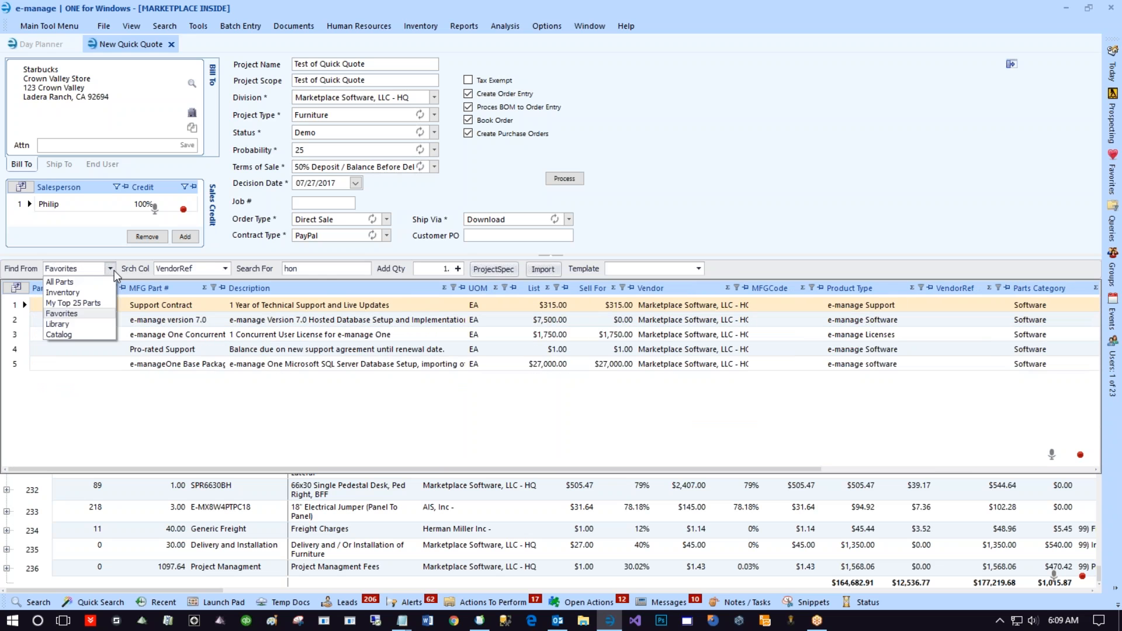
pyautogui.click(88, 330)
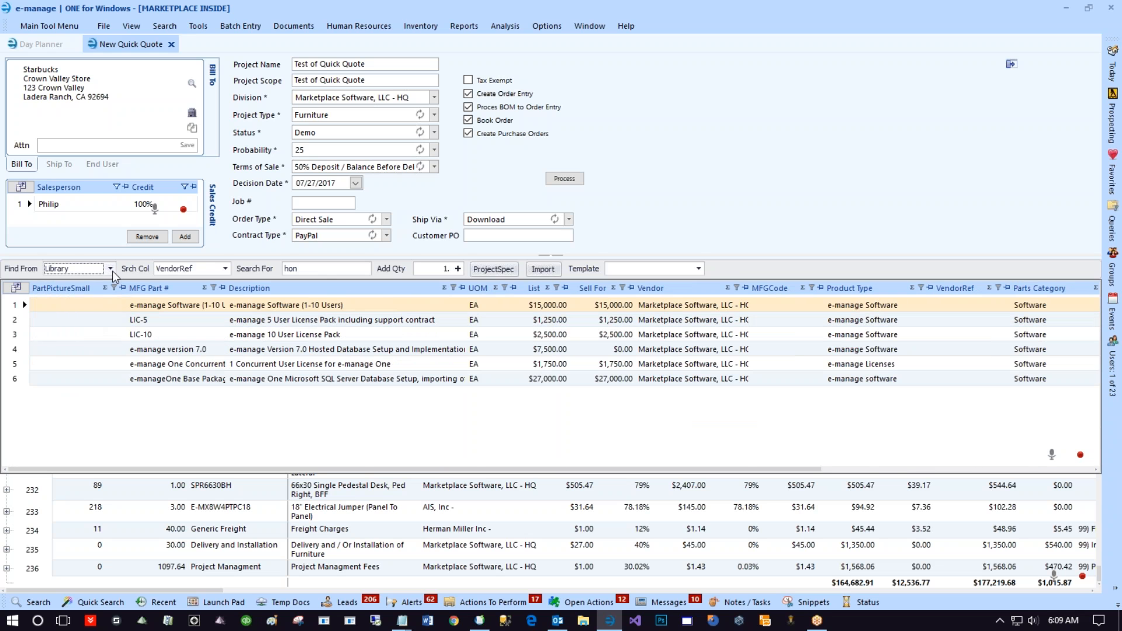
pyautogui.click(110, 268)
pyautogui.click(81, 337)
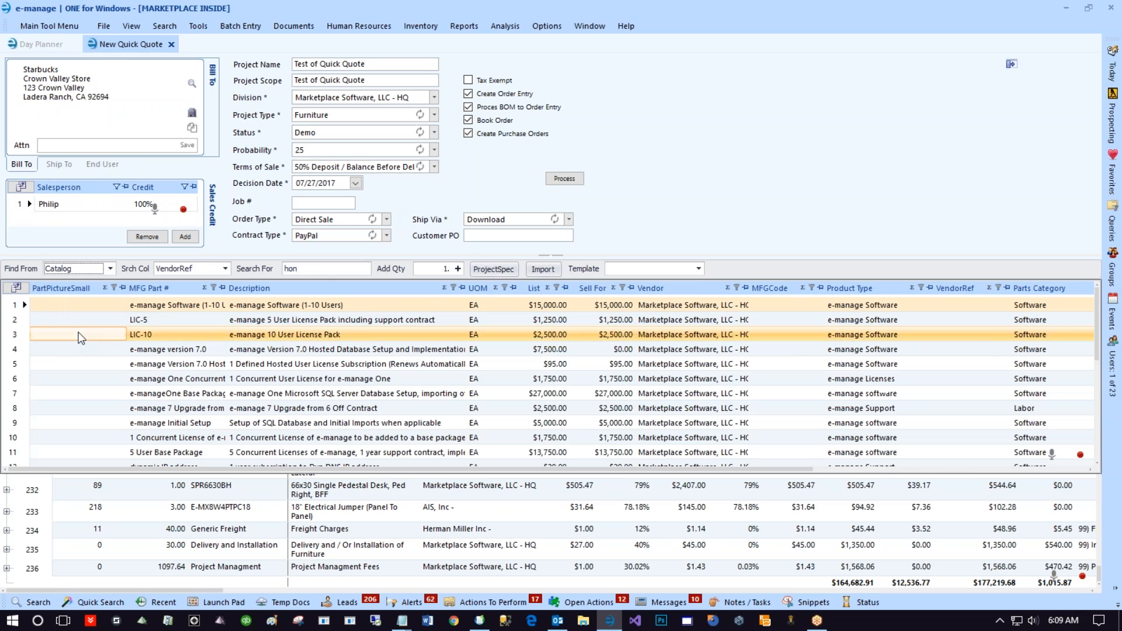
pyautogui.click(110, 268)
pyautogui.click(97, 281)
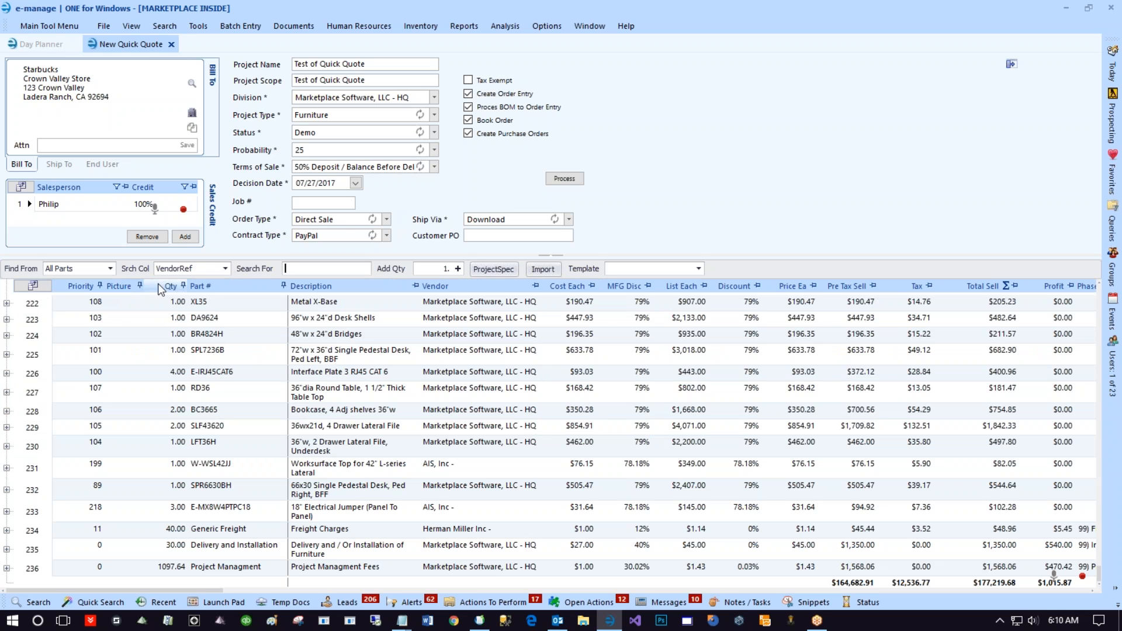
# - Process the quick quote, confirm creating the quote now, and open the resulting project's Project Information
pyautogui.click(561, 181)
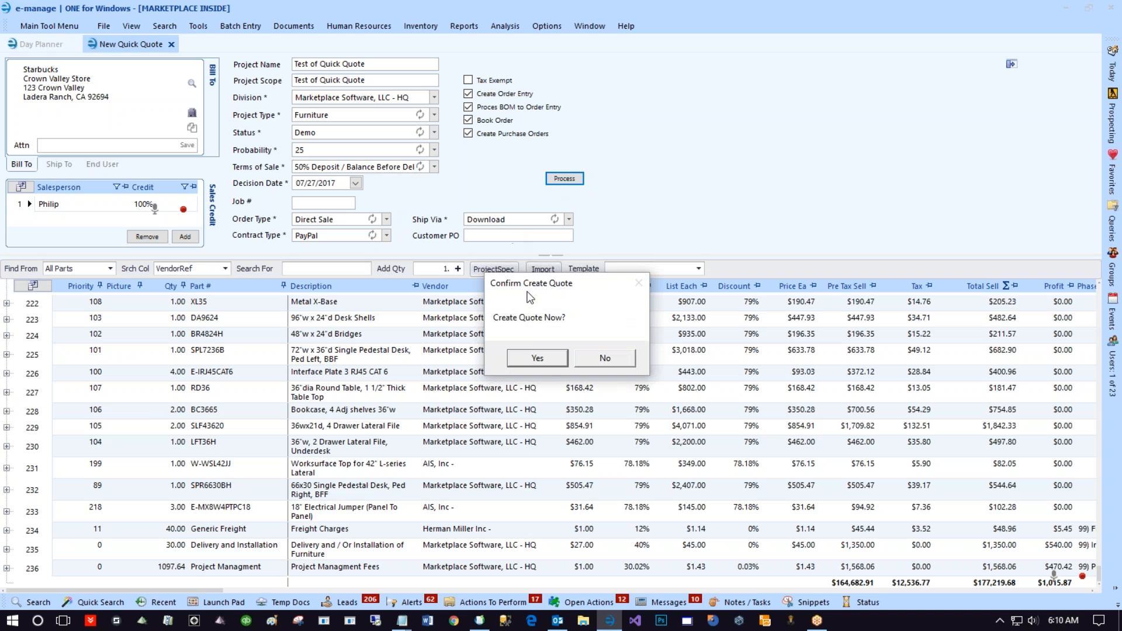
pyautogui.click(543, 359)
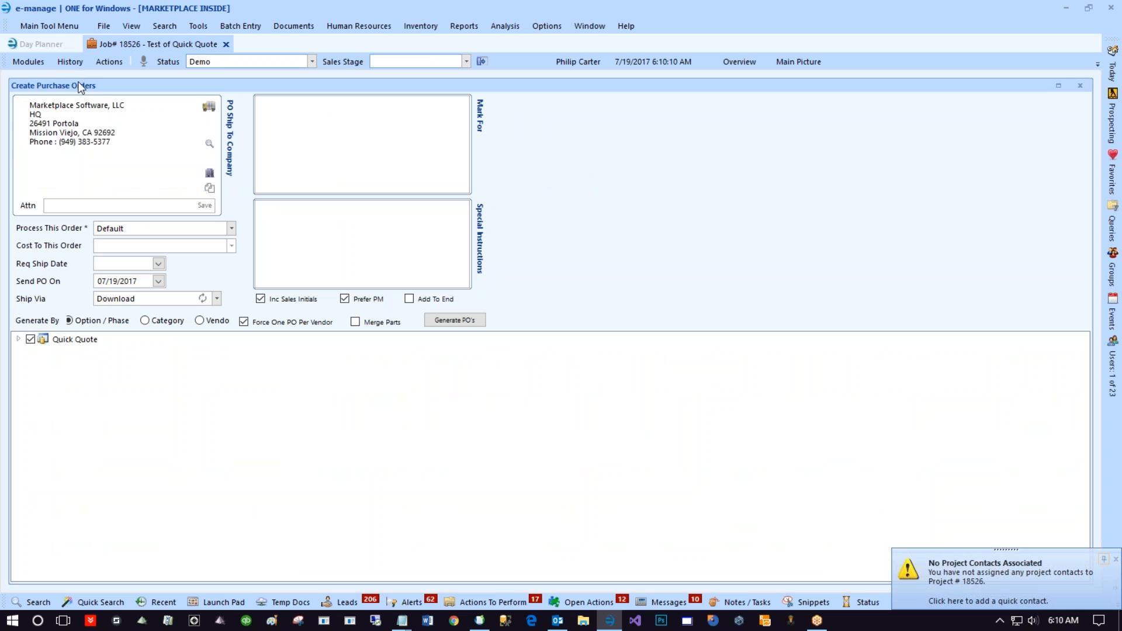
pyautogui.click(34, 63)
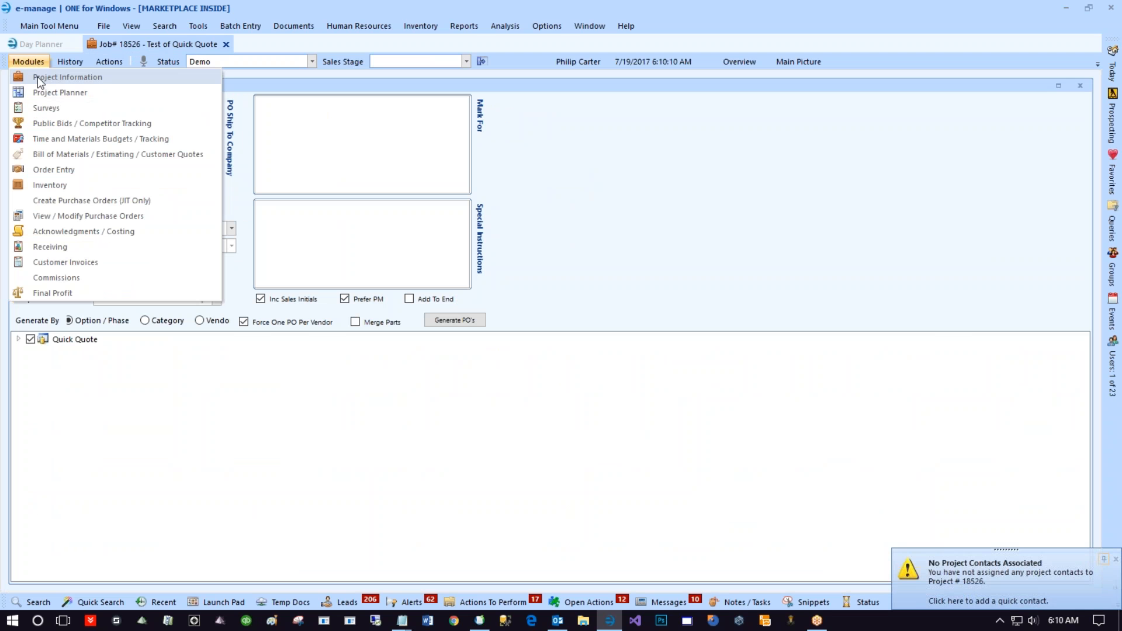
pyautogui.click(37, 77)
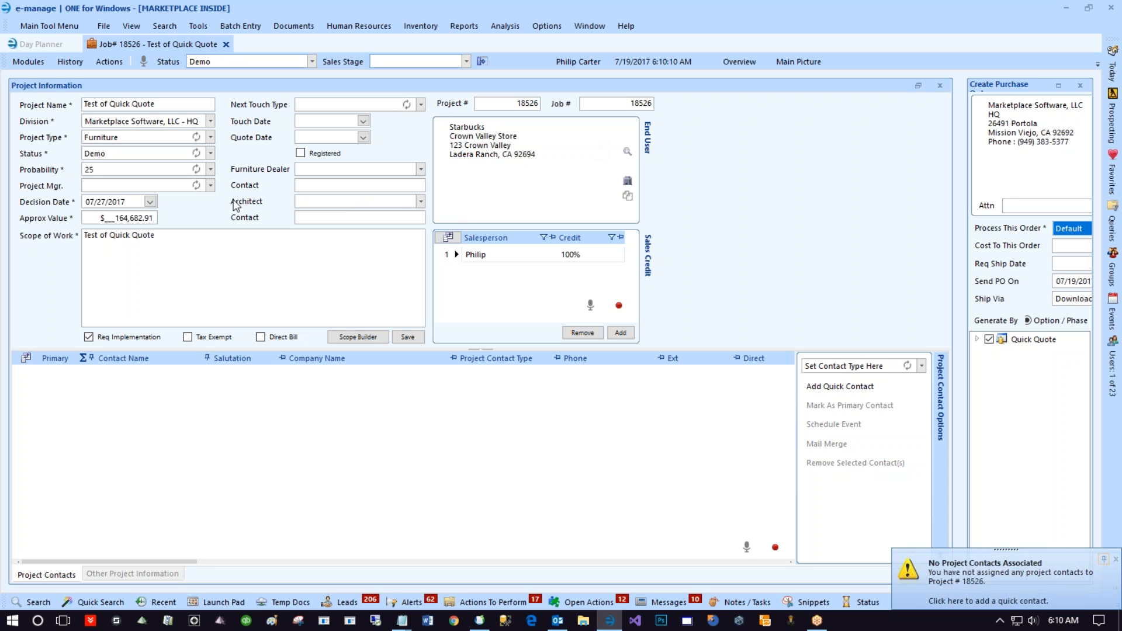
# - Open the project's Bill of Materials / Estimating / Customer Quotes module and expand the Quick Quote option into its phases
pyautogui.click(24, 64)
pyautogui.click(41, 157)
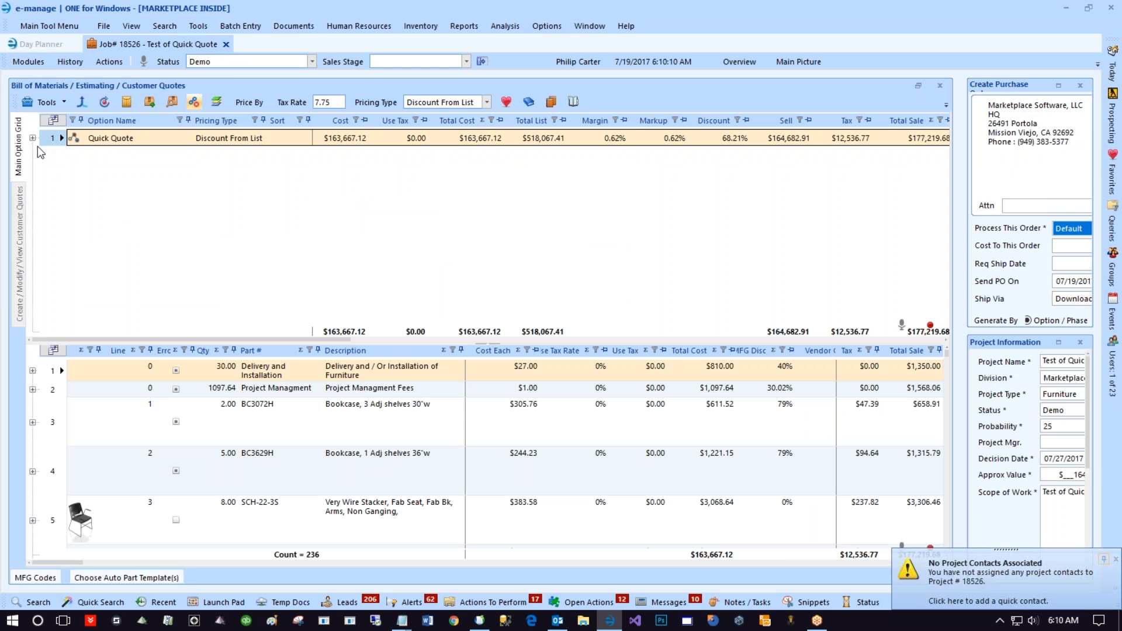
pyautogui.click(33, 138)
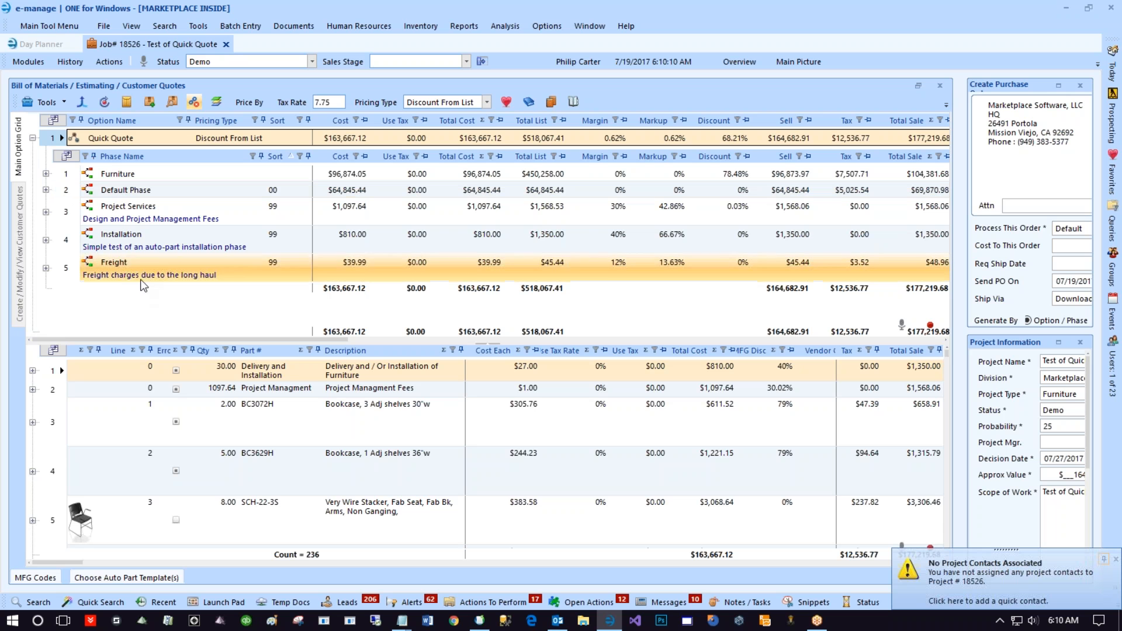
# - Select part lines 55 to 60 in the bill of materials and bring up the actions available for them
pyautogui.scroll(-13, 174, 428)
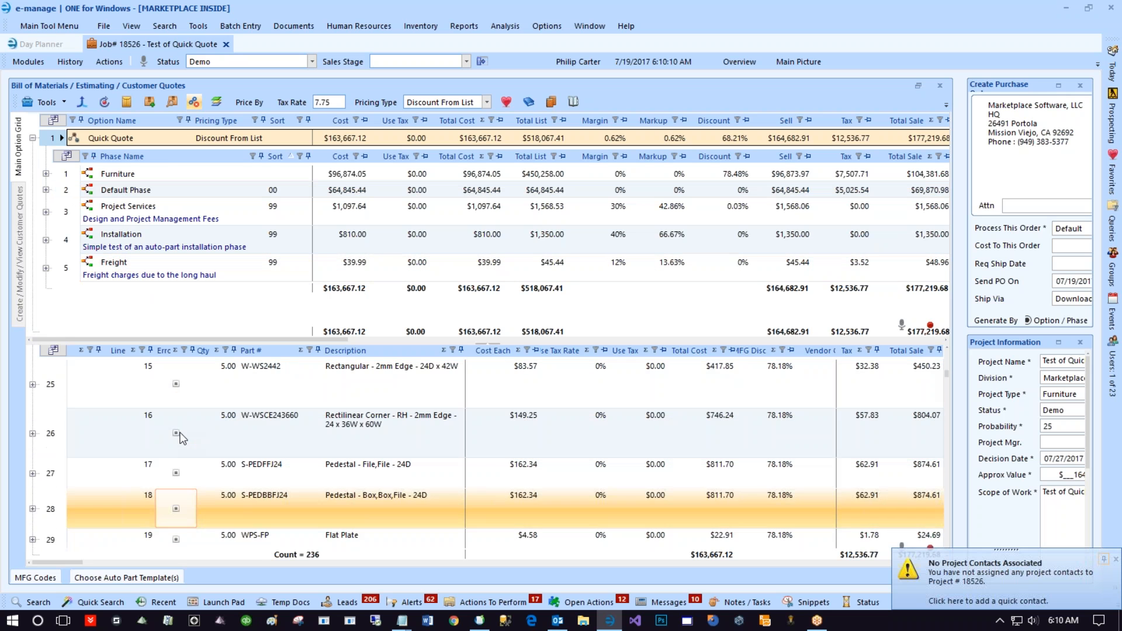
pyautogui.scroll(-10, 177, 412)
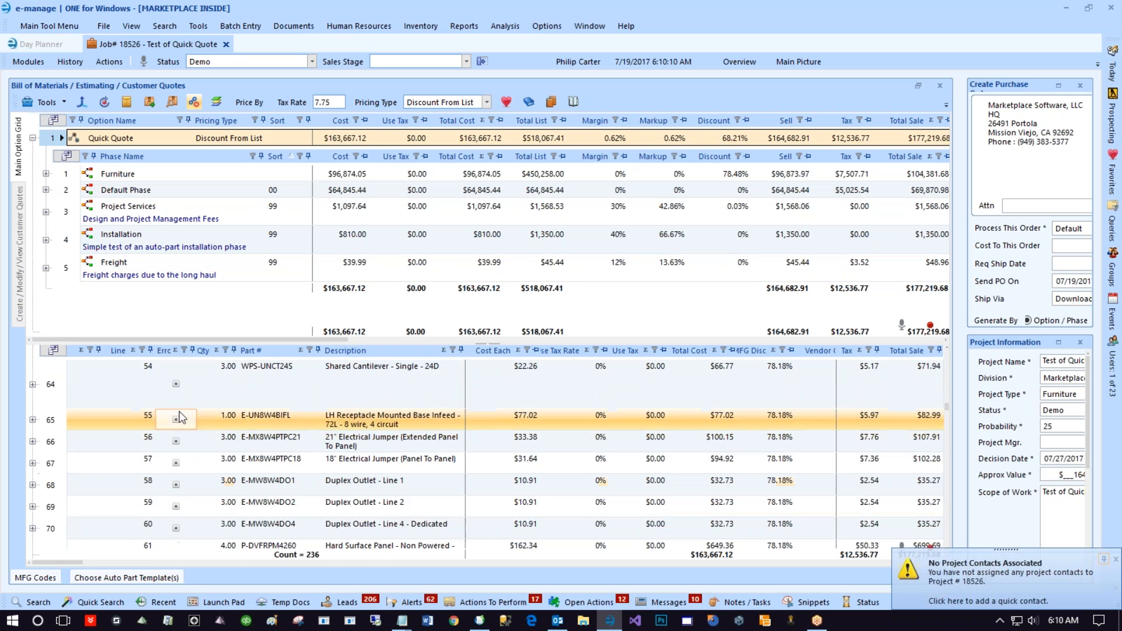
pyautogui.scroll(5, 117, 456)
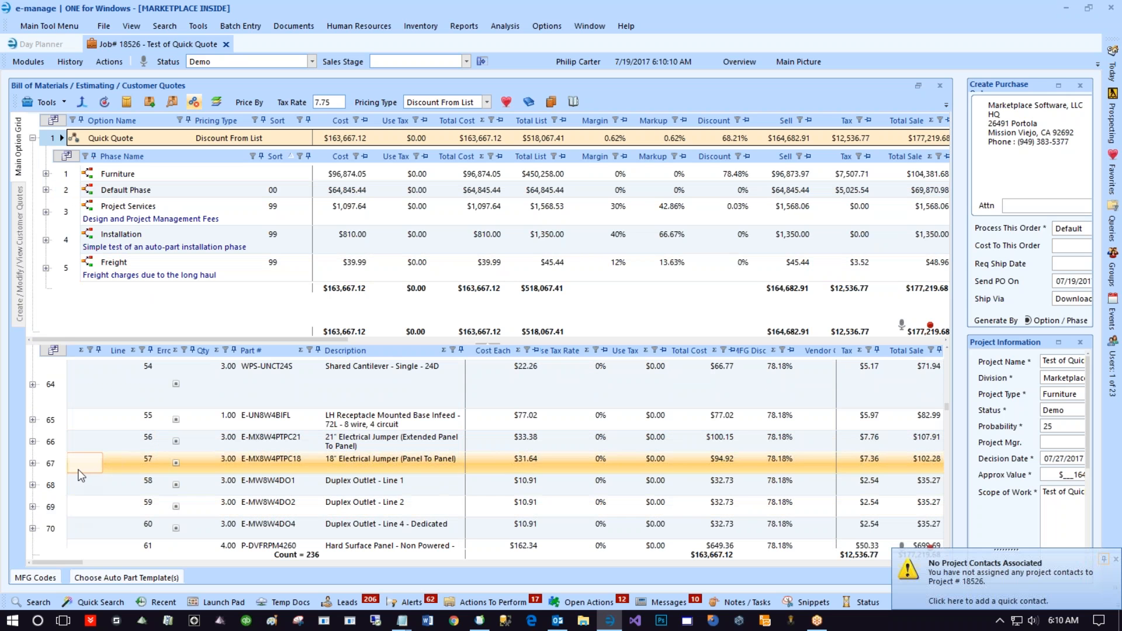
pyautogui.moveTo(57, 528); pyautogui.dragTo(45, 419)
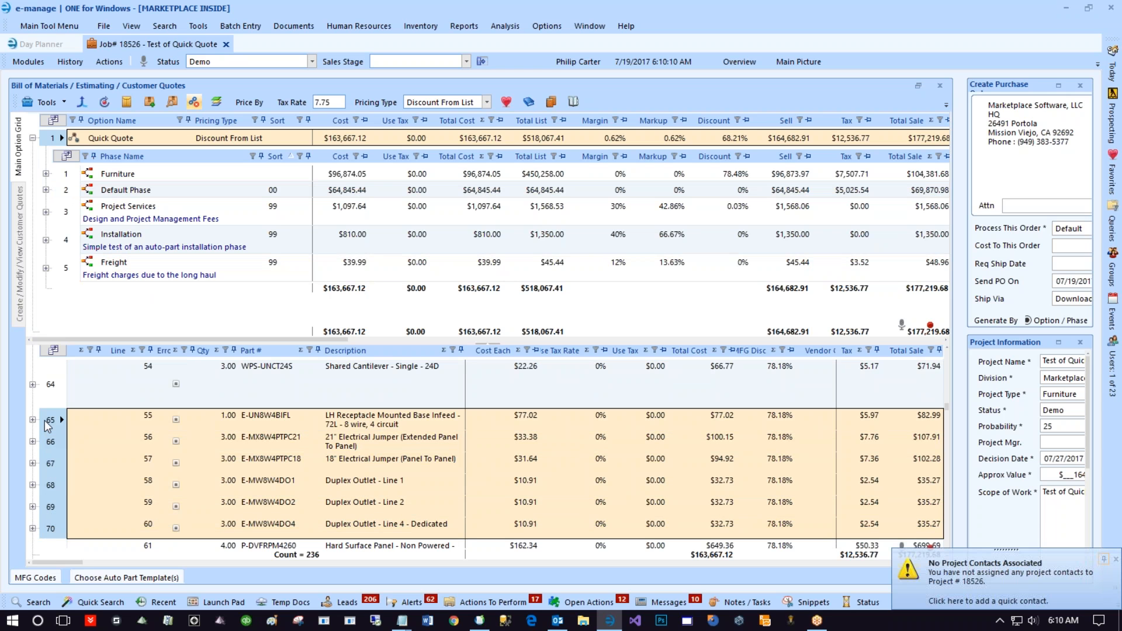
pyautogui.rightClick(54, 462)
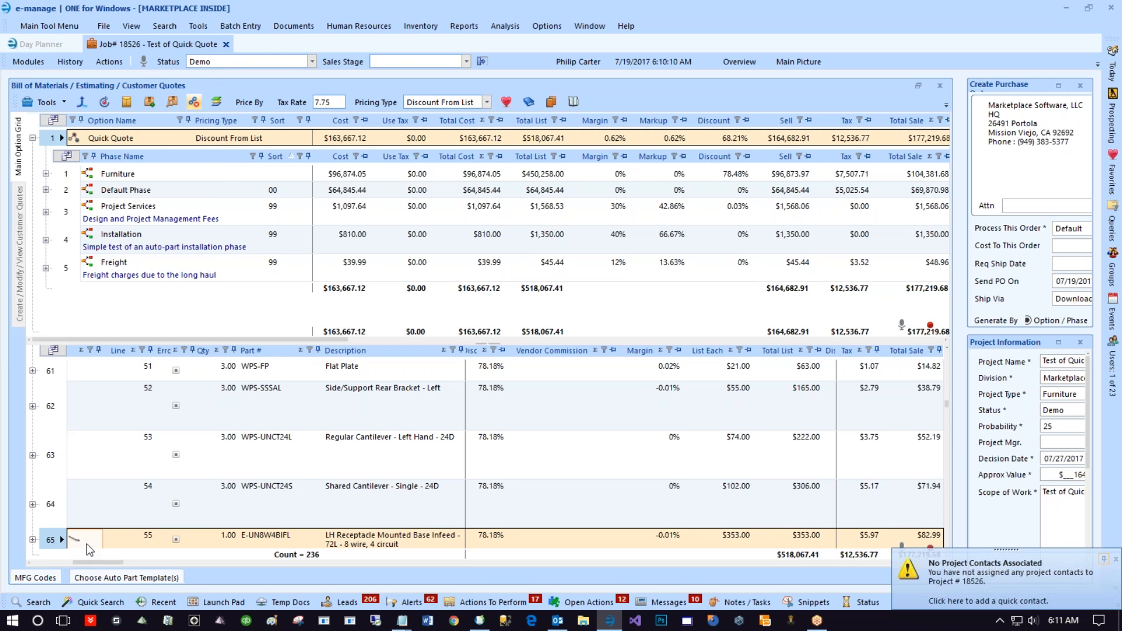
# - Review the bill of materials lines' vendor, product type and parts category, working back up to the first part
pyautogui.scroll(3, 72, 526)
pyautogui.click(65, 485)
pyautogui.scroll(6, 65, 479)
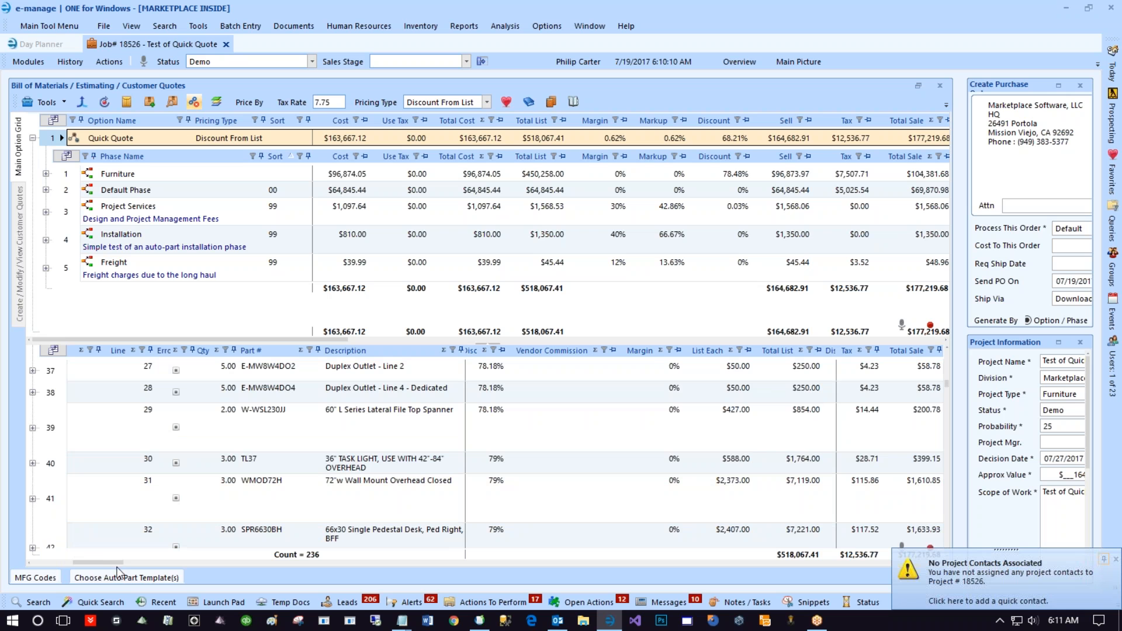
pyautogui.moveTo(107, 564); pyautogui.dragTo(219, 563)
pyautogui.scroll(4, 301, 503)
pyautogui.click(287, 478)
pyautogui.scroll(8, 288, 478)
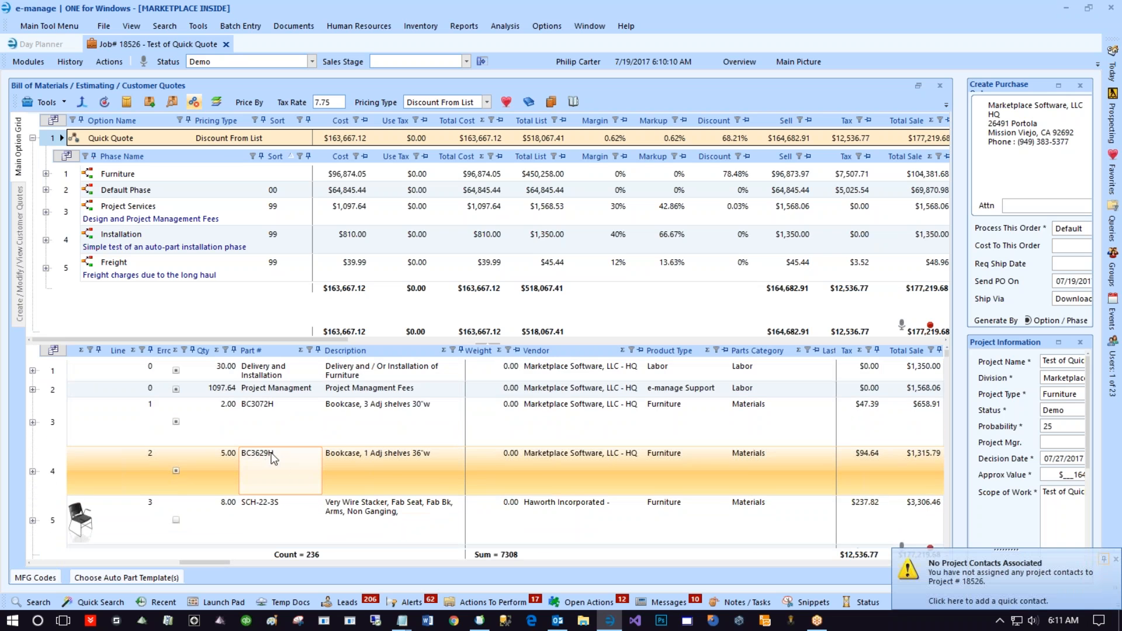
pyautogui.scroll(-2, 247, 448)
pyautogui.scroll(2, 248, 448)
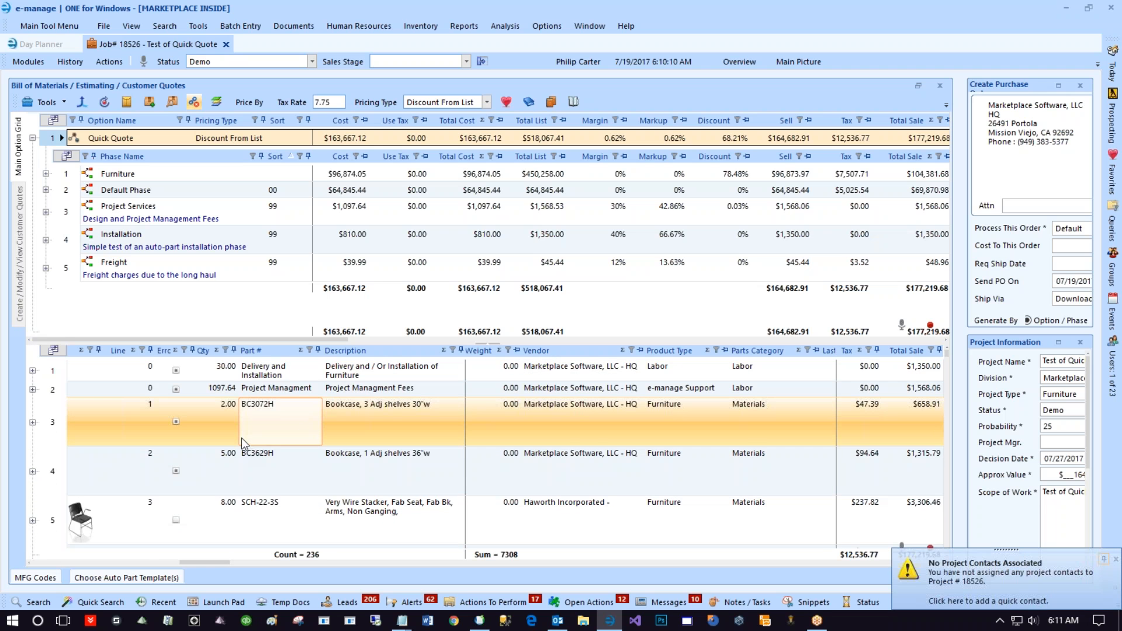
# - Sort the bill of materials parts by vendor and review the grouped lines down to the last part
pyautogui.scroll(-10, 240, 437)
pyautogui.click(549, 351)
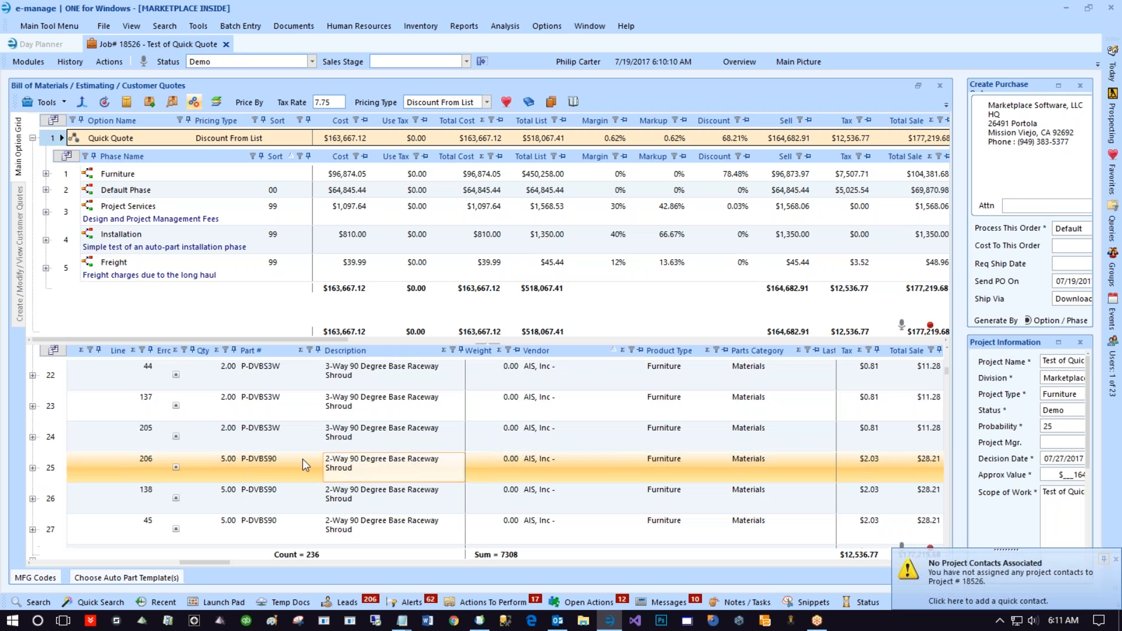
pyautogui.scroll(-12, 191, 468)
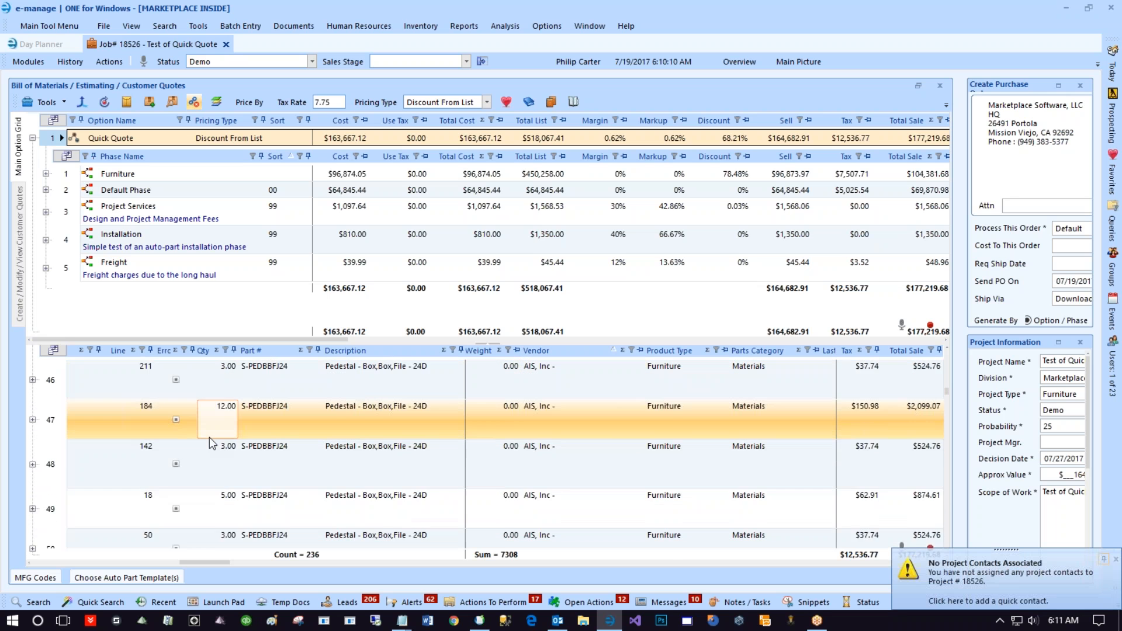
pyautogui.scroll(-3, 209, 437)
pyautogui.scroll(-13, 92, 456)
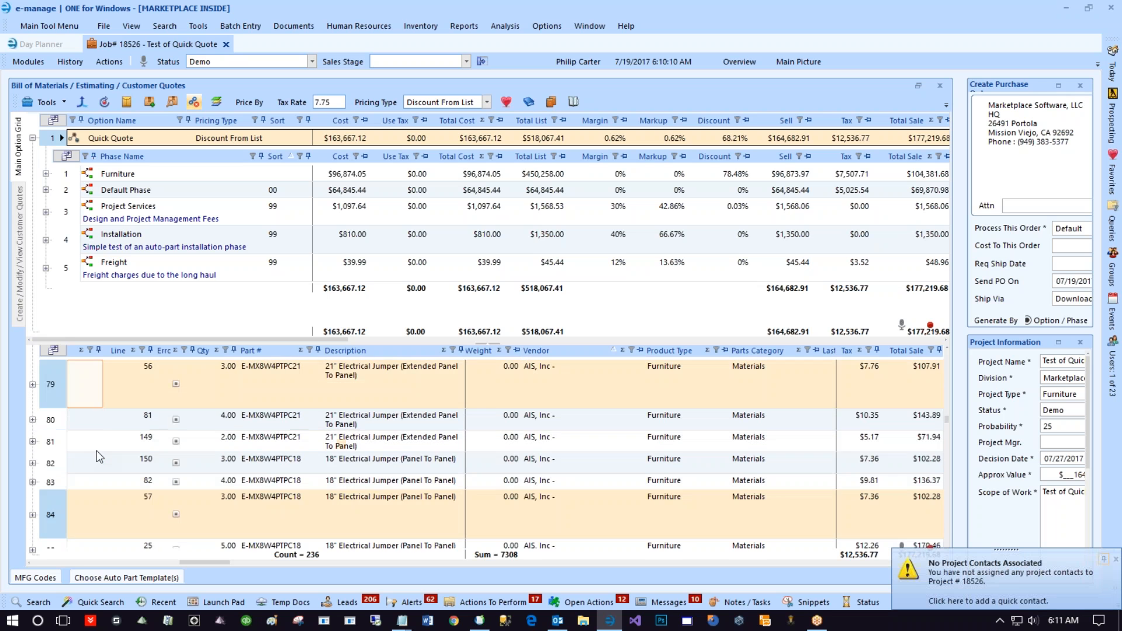
pyautogui.scroll(-20, 99, 457)
pyautogui.scroll(-10, 122, 456)
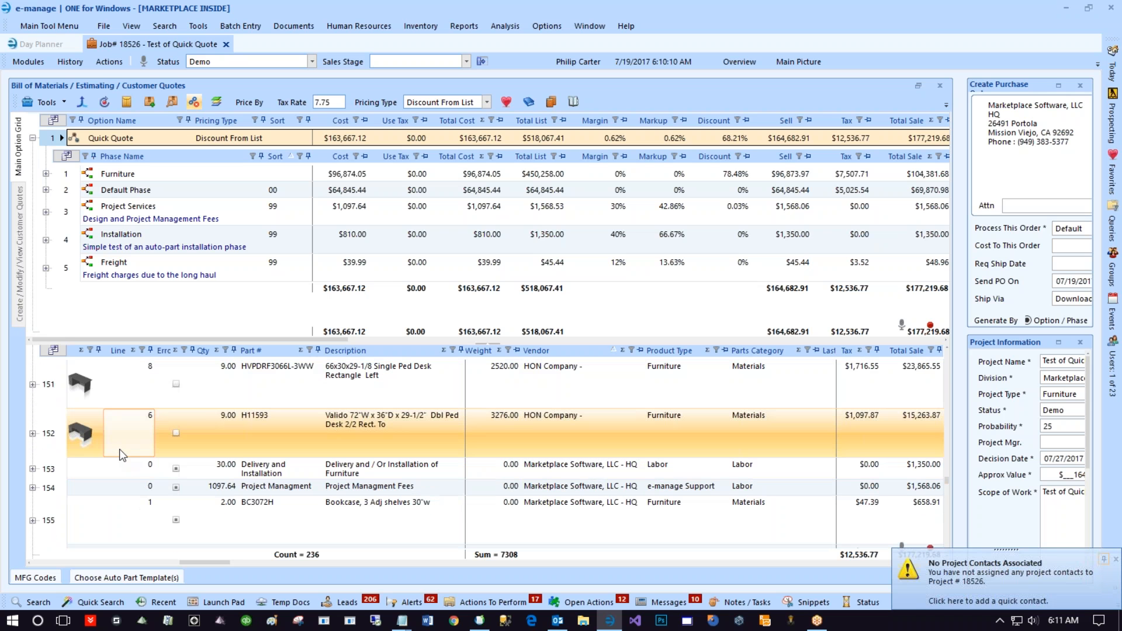
pyautogui.scroll(3, 139, 455)
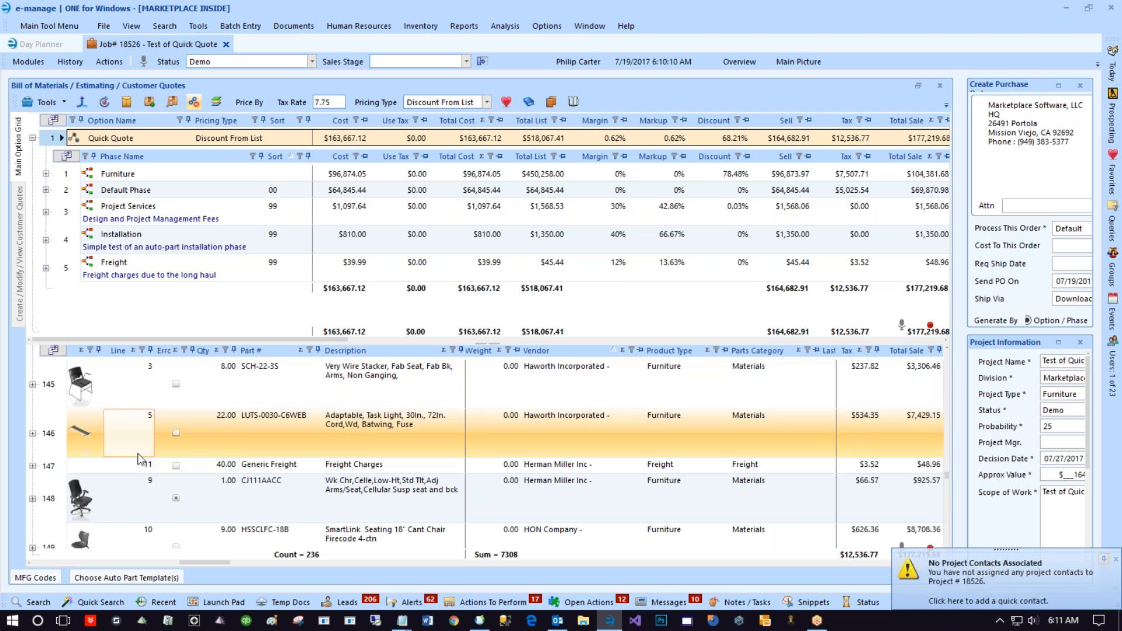
pyautogui.scroll(-5, 132, 450)
pyautogui.scroll(-20, 129, 446)
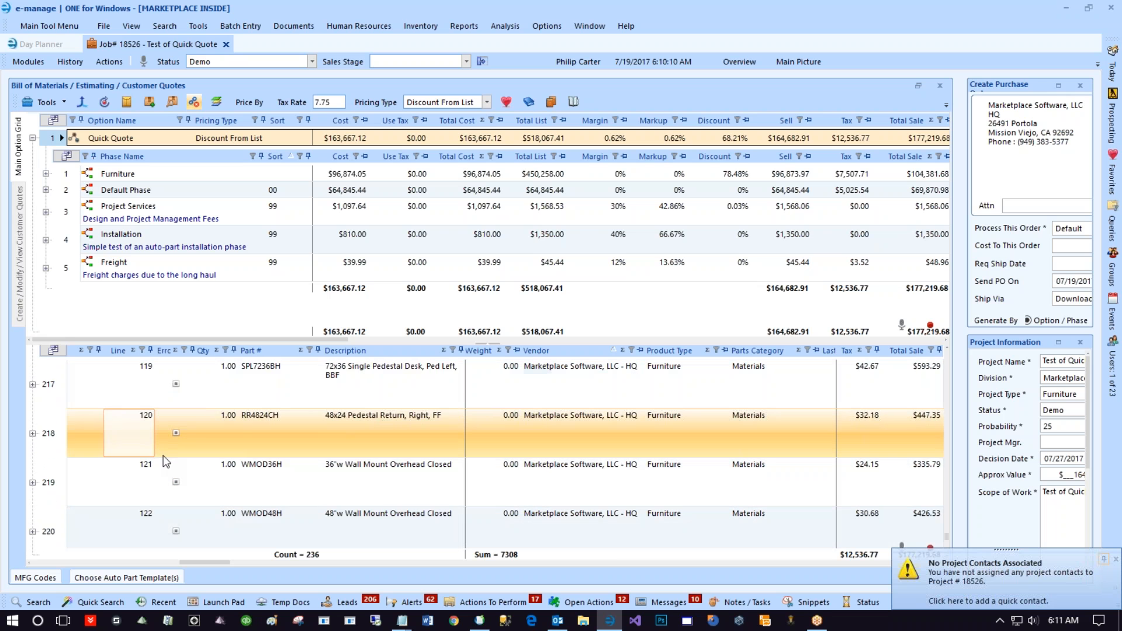
pyautogui.scroll(-15, 158, 448)
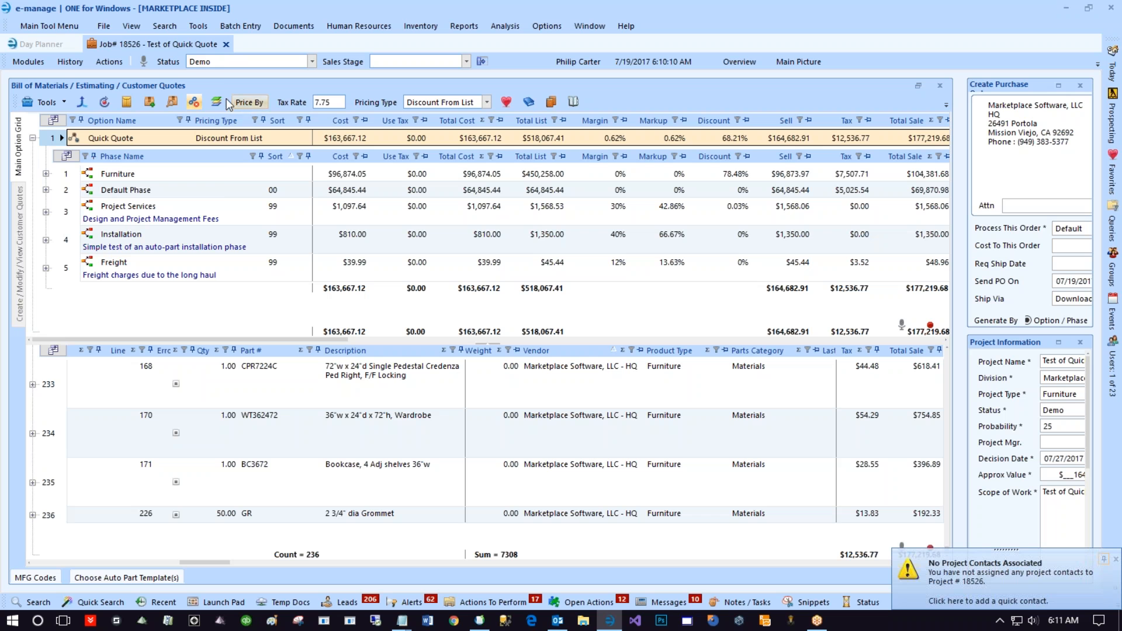
# - From the Order Entry module, open a new invoice for the Default order, review its account postings, and close it without saving
pyautogui.click(28, 62)
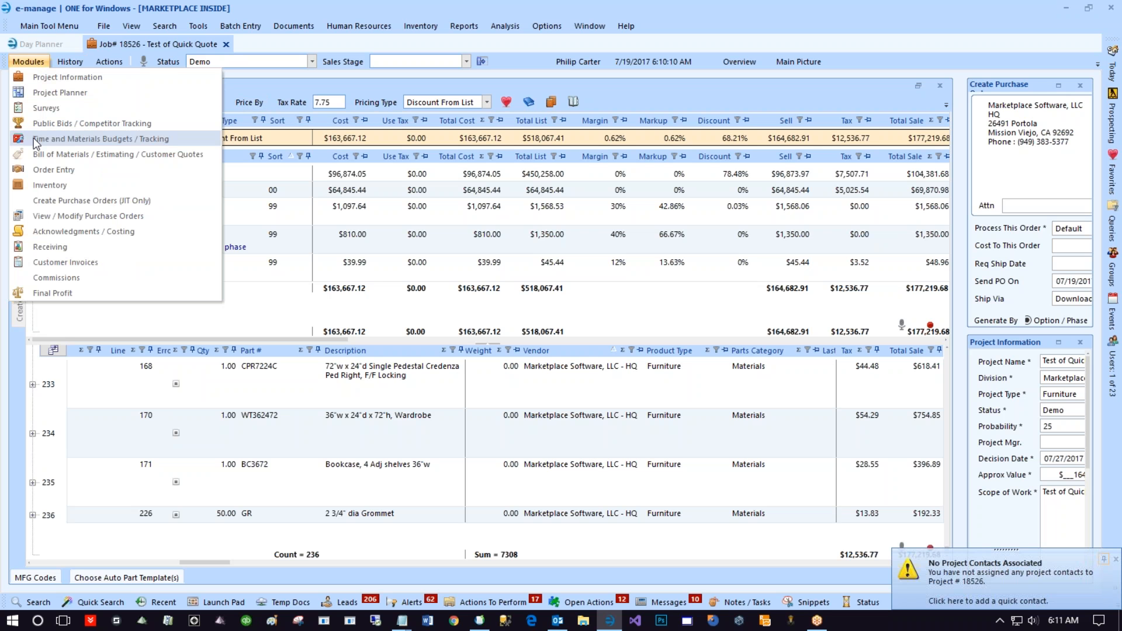
pyautogui.click(36, 171)
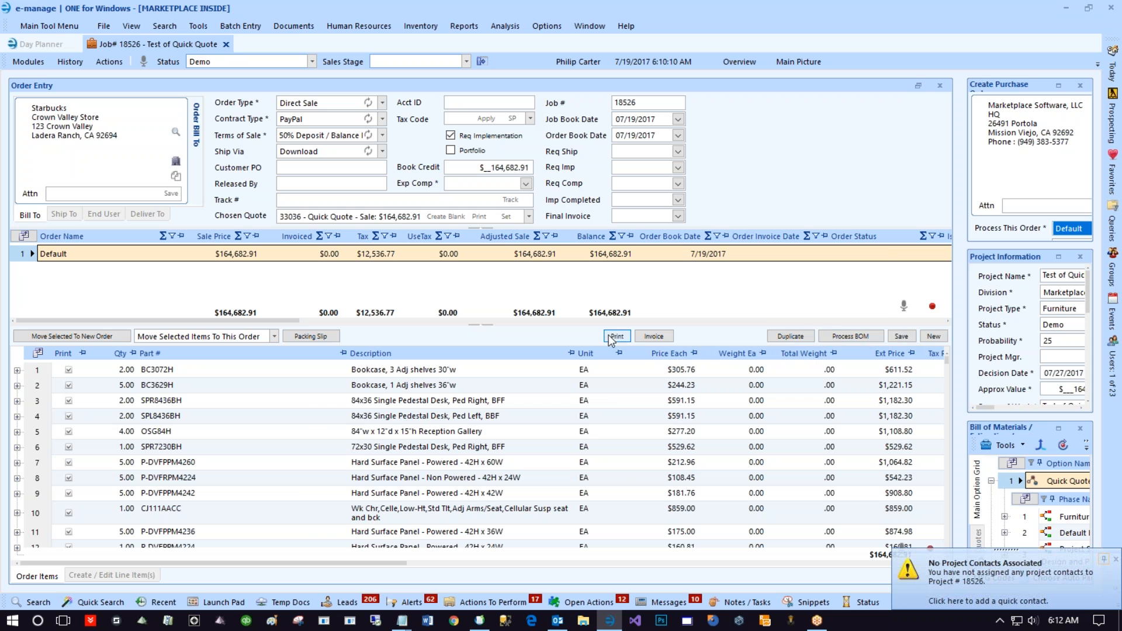
pyautogui.click(648, 336)
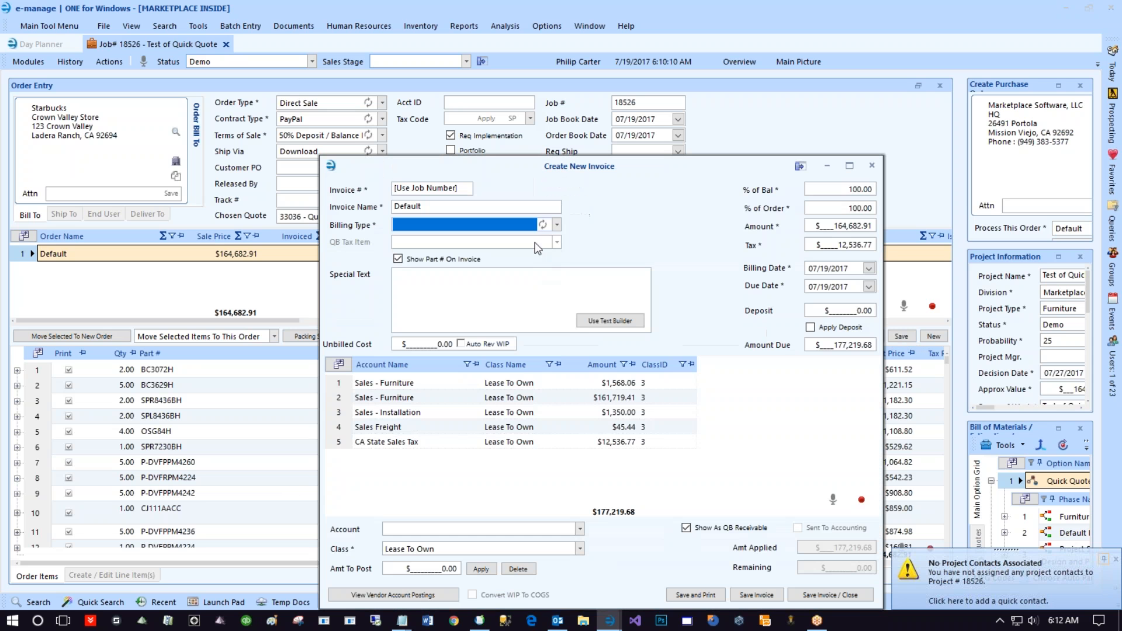
pyautogui.moveTo(590, 165); pyautogui.dragTo(499, 83)
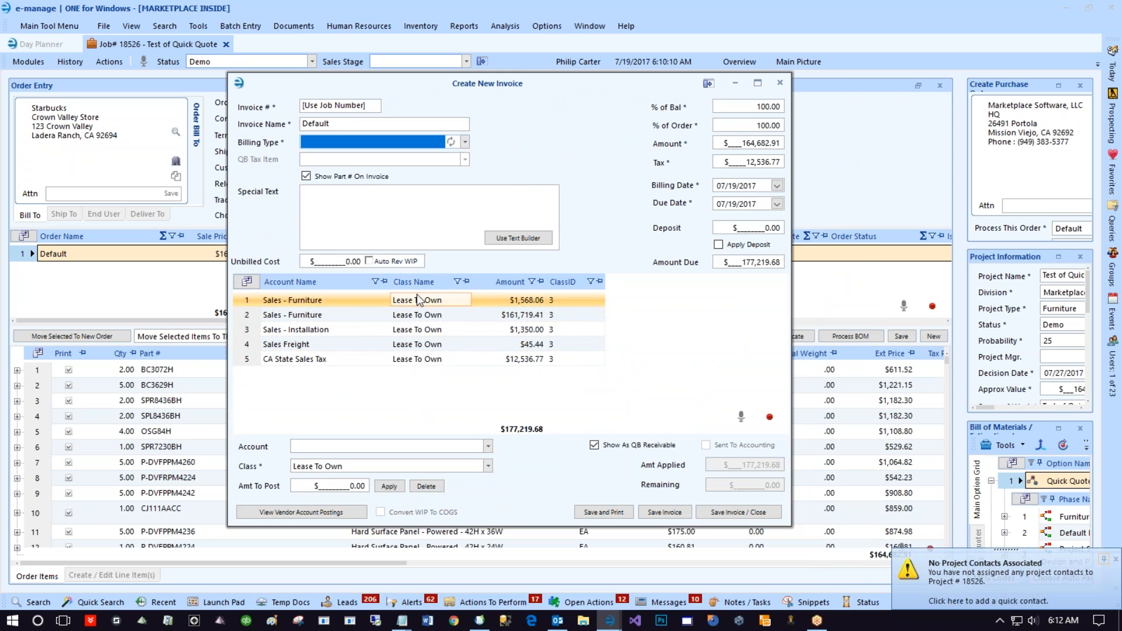
pyautogui.click(533, 329)
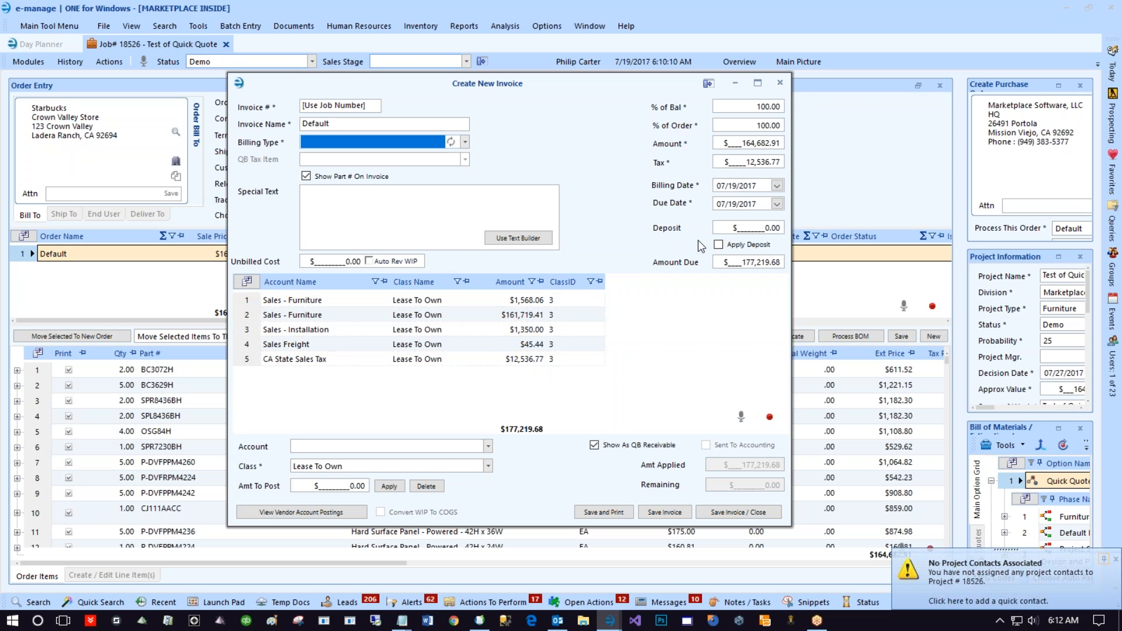
pyautogui.click(780, 83)
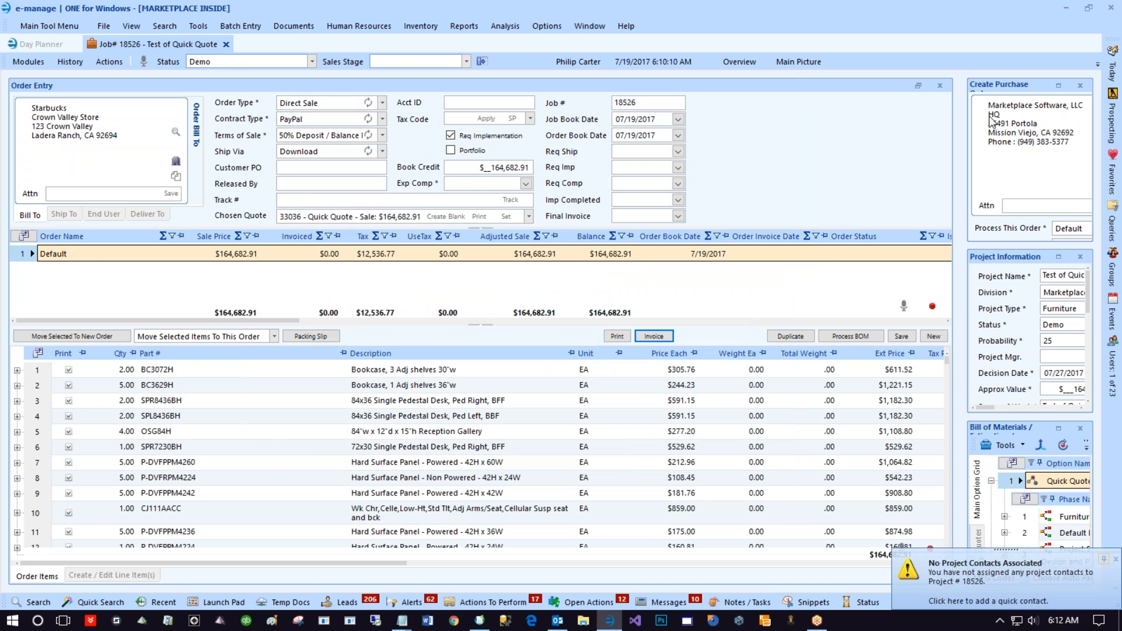
# - Expand Create Purchase Orders and generate the Quick Quote's purchase orders by option/phase, forcing one PO per vendor
pyautogui.click(1058, 85)
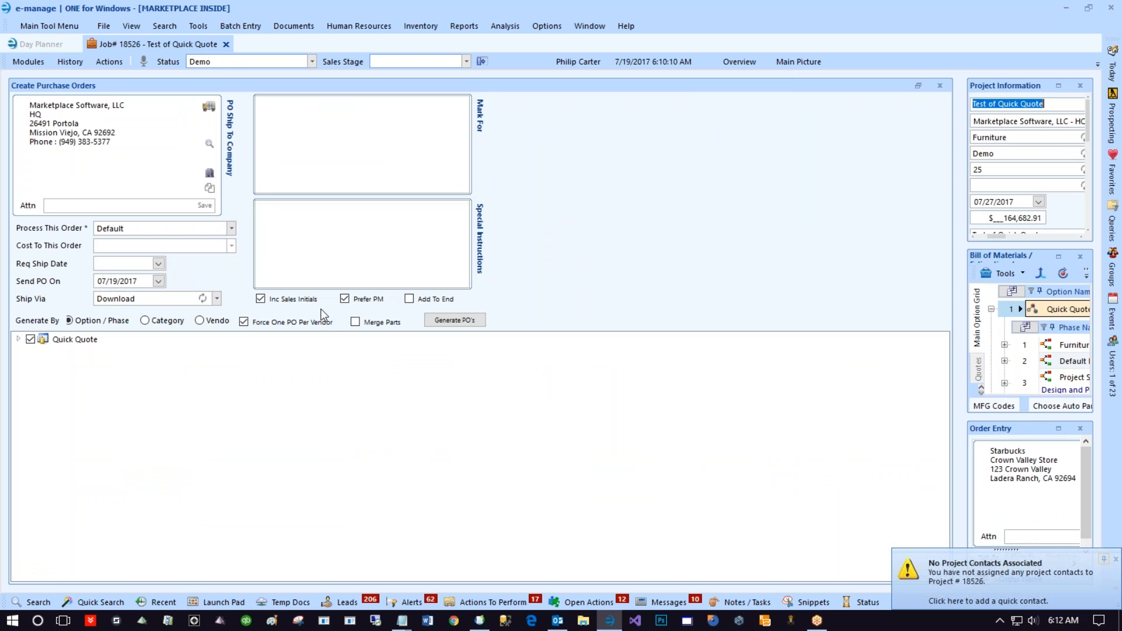
pyautogui.click(455, 321)
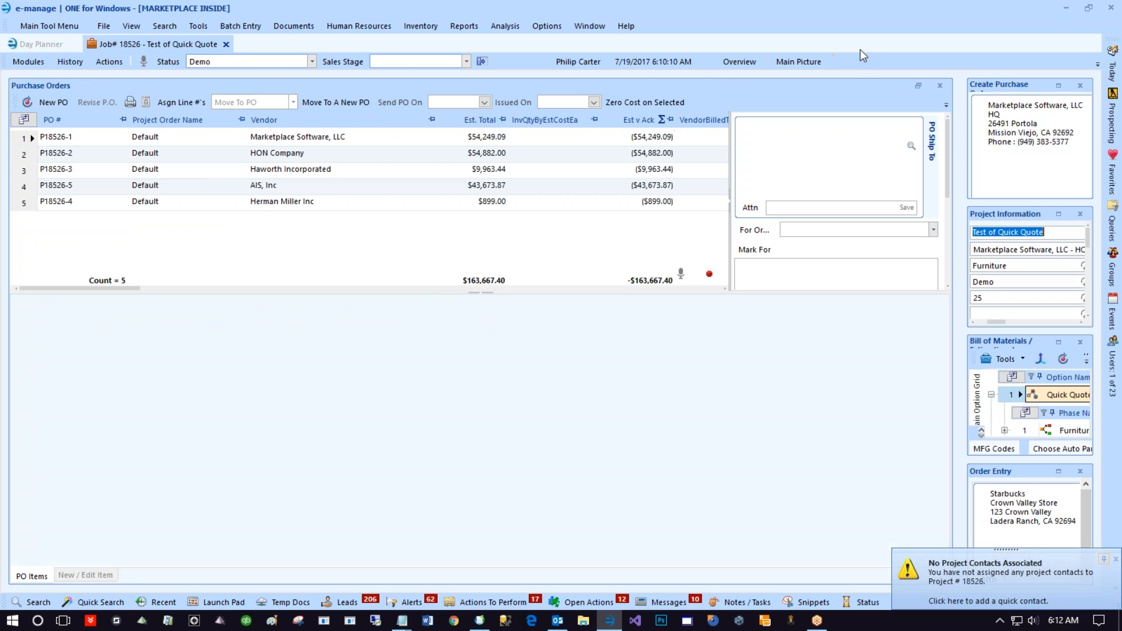
pyautogui.click(907, 13)
pyautogui.click(886, 27)
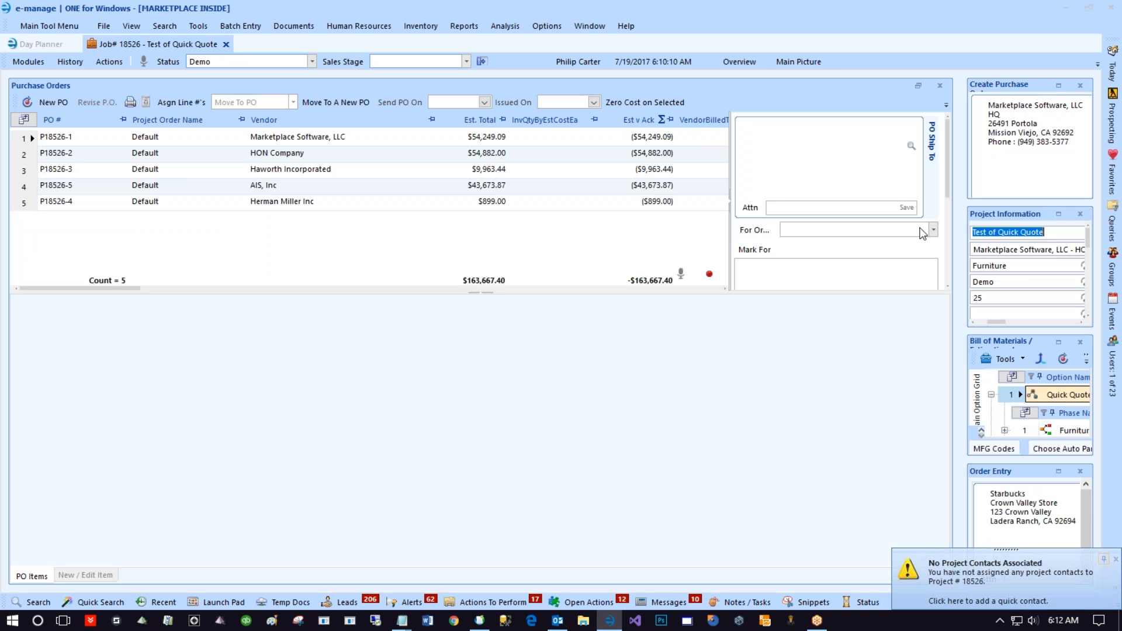